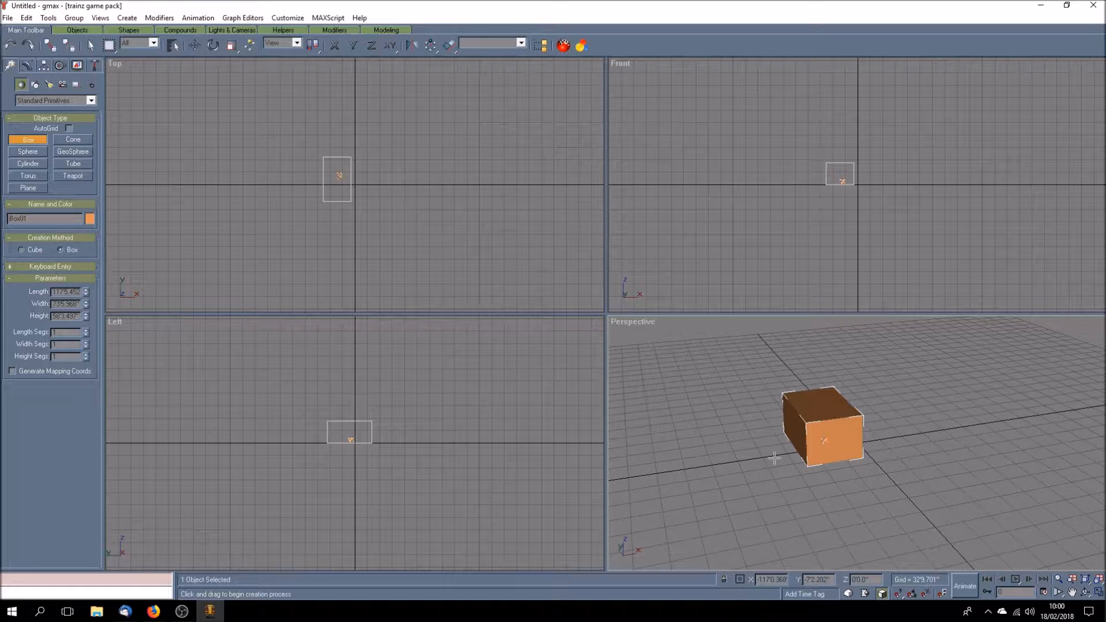
# Orbit around the box in the perspective view and show its modifiable parameters
pyautogui.click(1085, 592)
pyautogui.moveTo(864, 461)
pyautogui.mouseDown()
pyautogui.moveTo(899, 473)
pyautogui.moveTo(868, 480)
pyautogui.mouseUp()
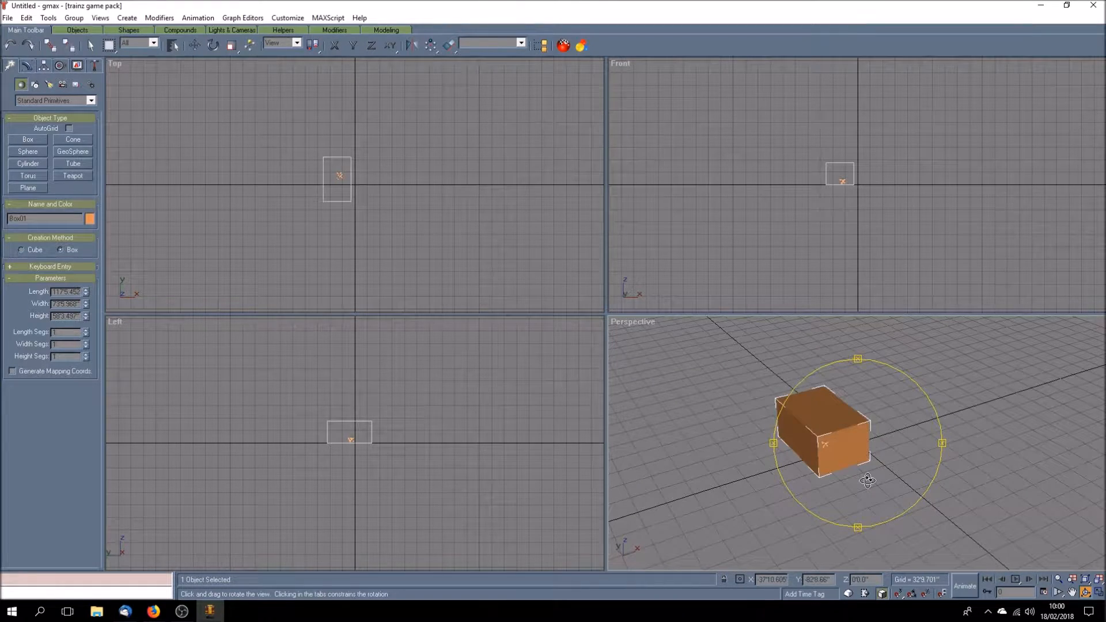
pyautogui.moveTo(868, 480); pyautogui.dragTo(835, 469)
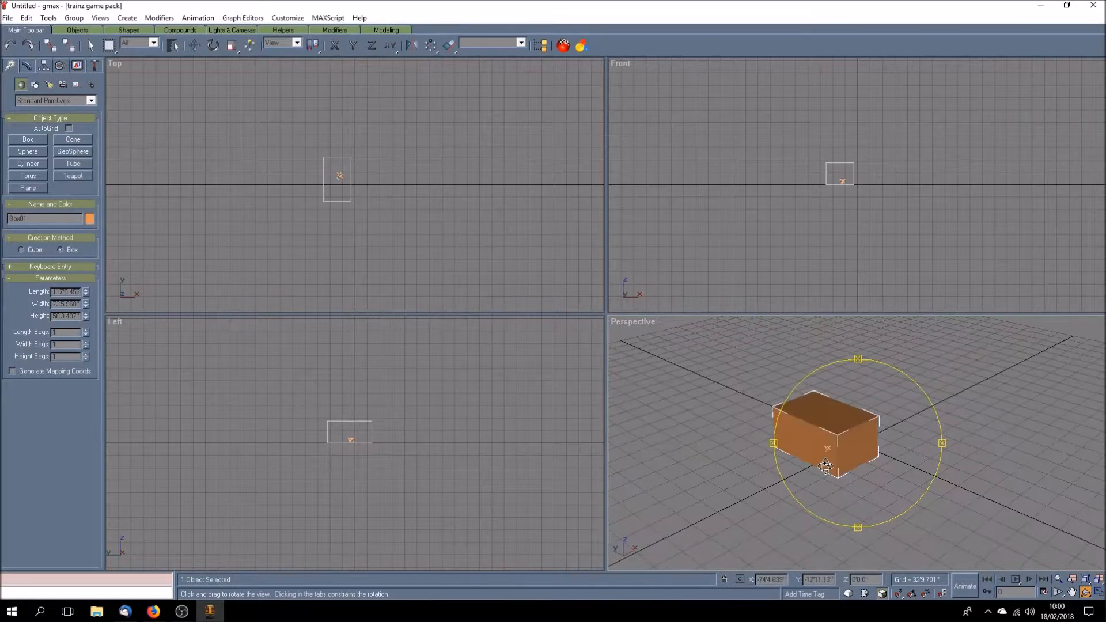
pyautogui.click(25, 67)
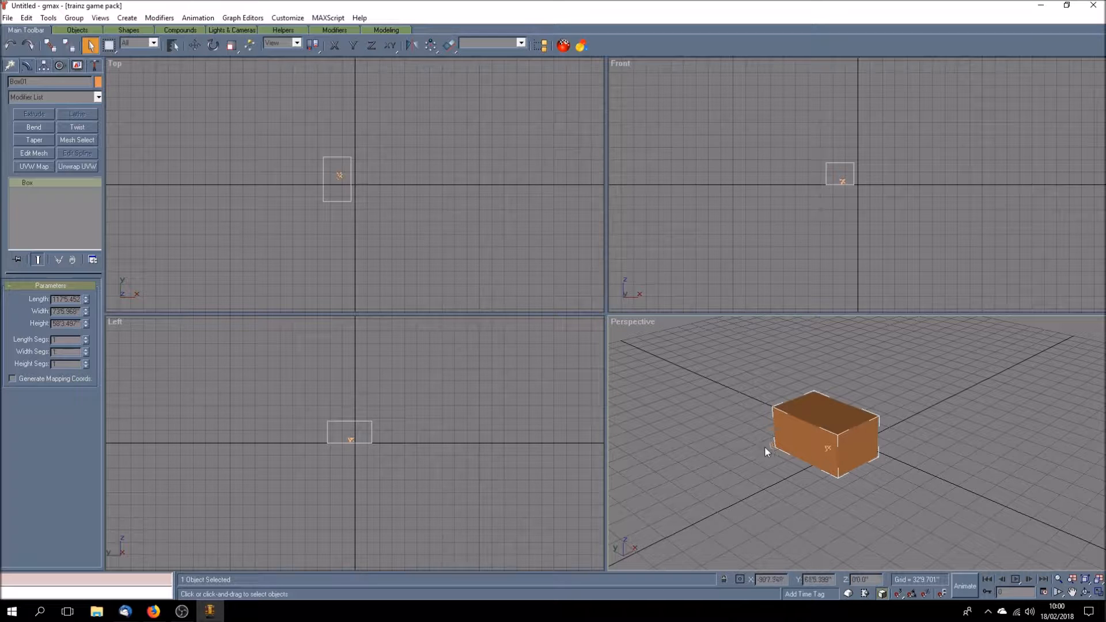
# Display the perspective view in wireframe and examine the box's edges from another angle
pyautogui.rightClick(640, 325)
pyautogui.click(656, 344)
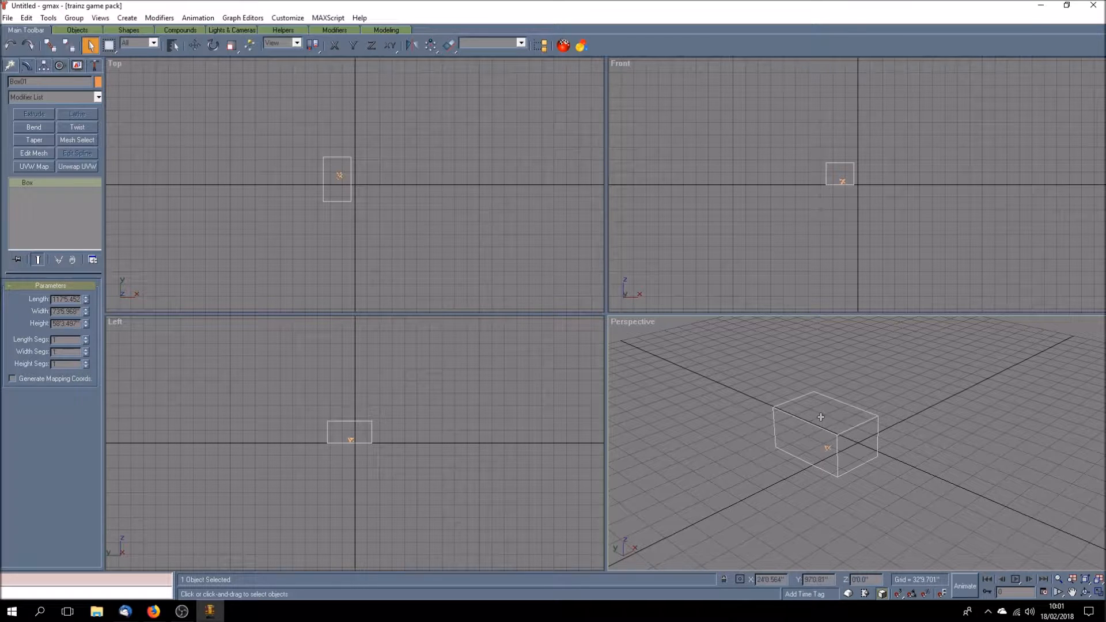
pyautogui.click(1085, 592)
pyautogui.moveTo(824, 475)
pyautogui.mouseDown()
pyautogui.moveTo(938, 461)
pyautogui.moveTo(779, 468)
pyautogui.moveTo(961, 457)
pyautogui.moveTo(845, 473)
pyautogui.mouseUp()
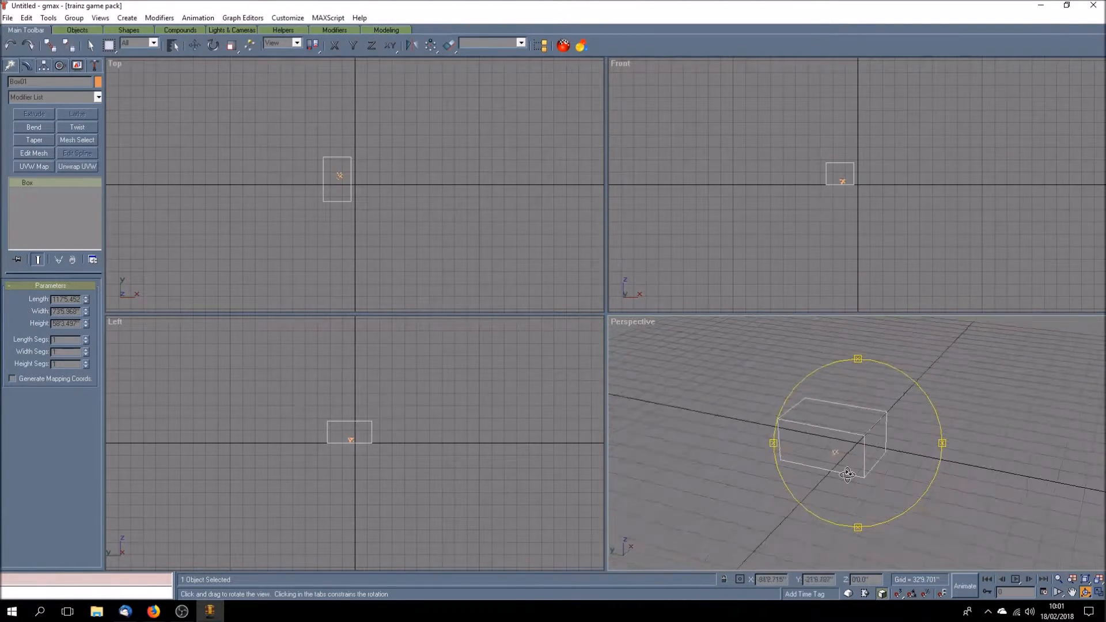
# Return the perspective view to smooth shading and examine the box's faces from several angles
pyautogui.rightClick(632, 325)
pyautogui.click(647, 333)
pyautogui.moveTo(832, 495)
pyautogui.mouseDown()
pyautogui.moveTo(962, 490)
pyautogui.moveTo(899, 484)
pyautogui.moveTo(868, 498)
pyautogui.moveTo(892, 495)
pyautogui.moveTo(862, 482)
pyautogui.moveTo(870, 470)
pyautogui.moveTo(840, 483)
pyautogui.moveTo(829, 468)
pyautogui.moveTo(866, 474)
pyautogui.mouseUp()
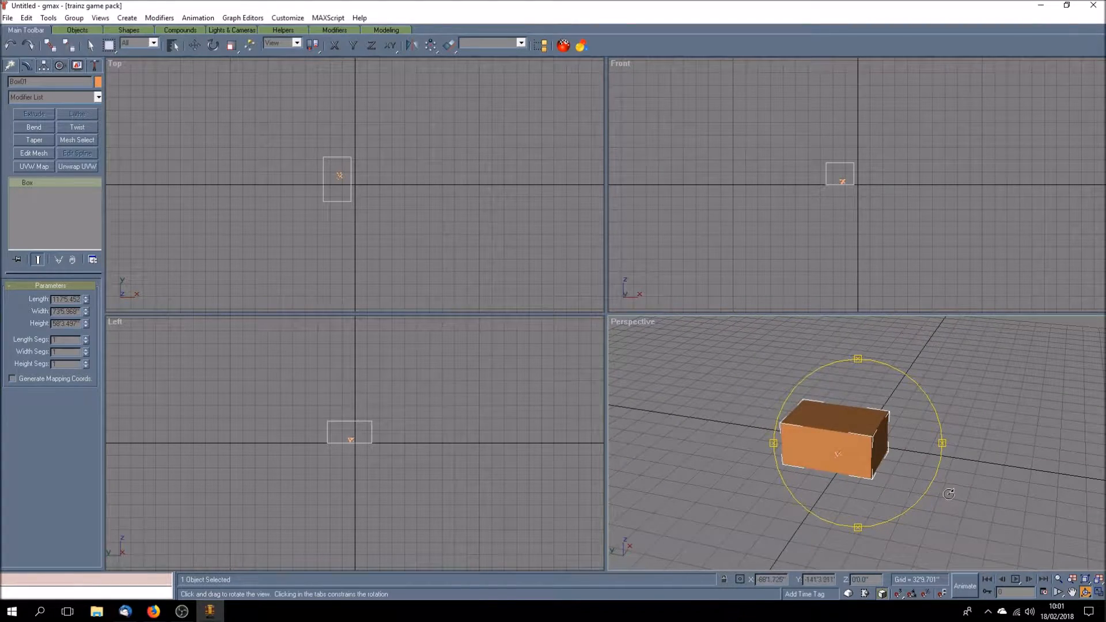
pyautogui.moveTo(855, 464); pyautogui.dragTo(876, 450)
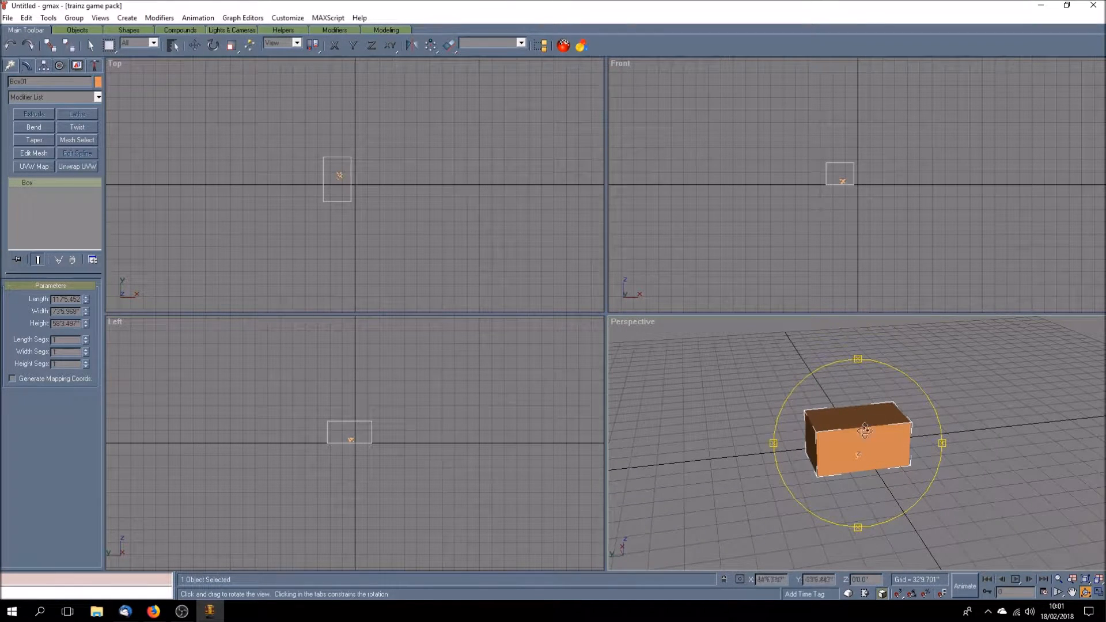
pyautogui.moveTo(864, 449)
pyautogui.mouseDown()
pyautogui.moveTo(970, 453)
pyautogui.moveTo(840, 440)
pyautogui.moveTo(857, 432)
pyautogui.mouseUp()
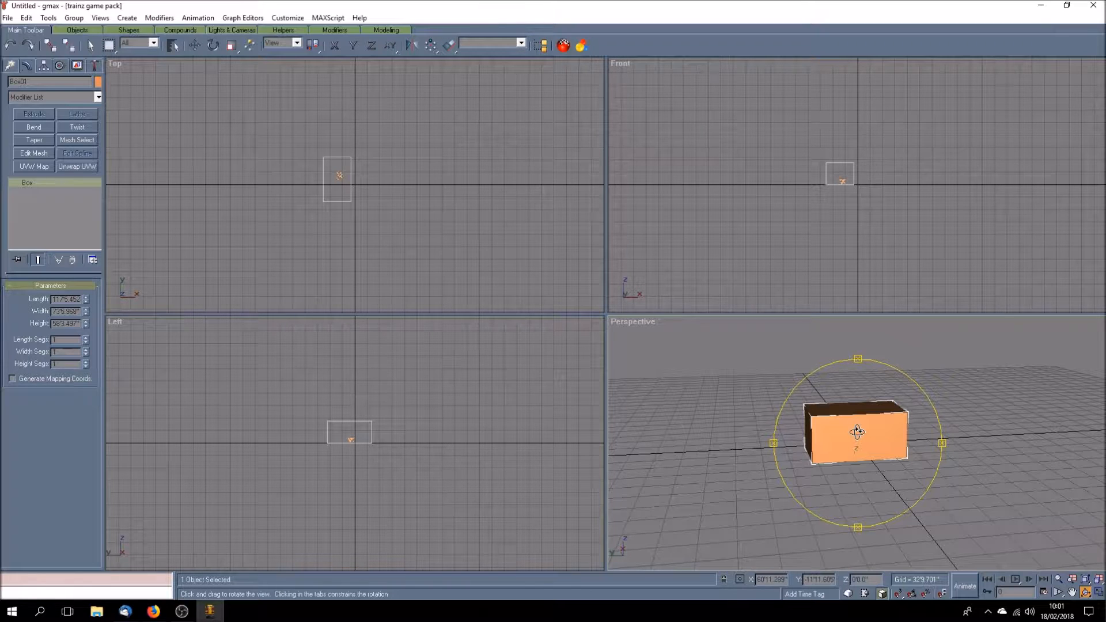
pyautogui.moveTo(859, 440); pyautogui.dragTo(890, 444)
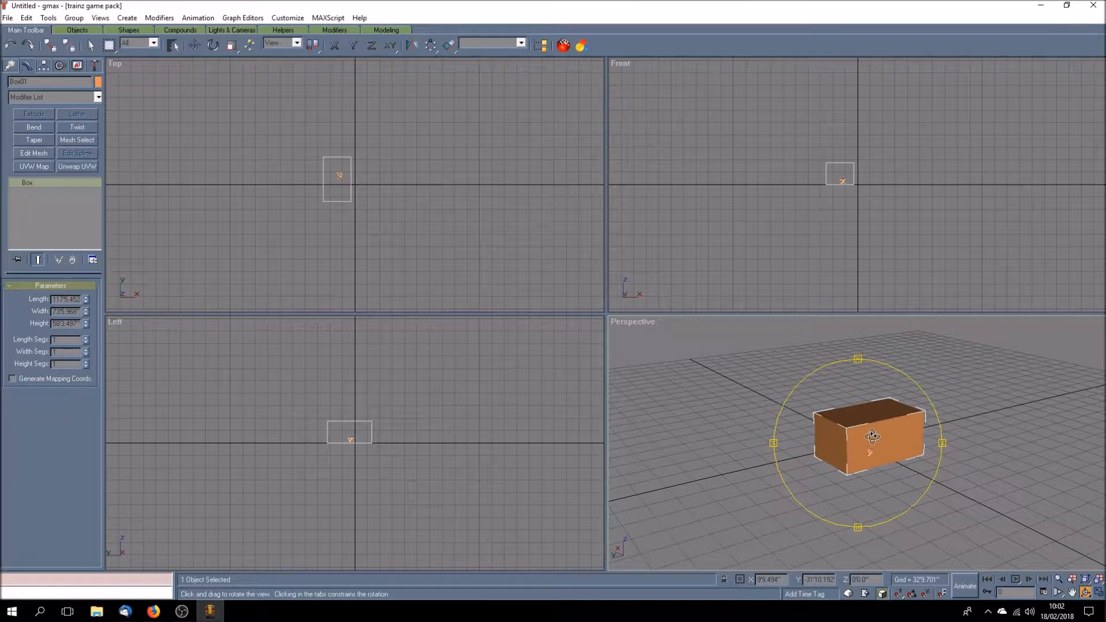
pyautogui.moveTo(903, 449); pyautogui.dragTo(887, 450)
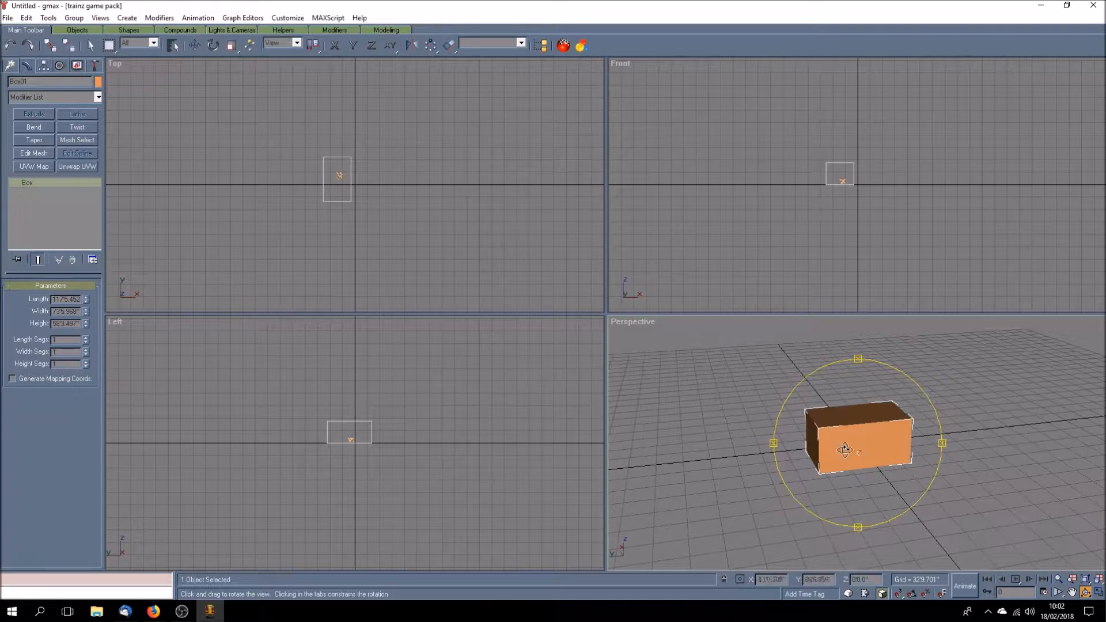
pyautogui.moveTo(902, 481); pyautogui.dragTo(890, 468)
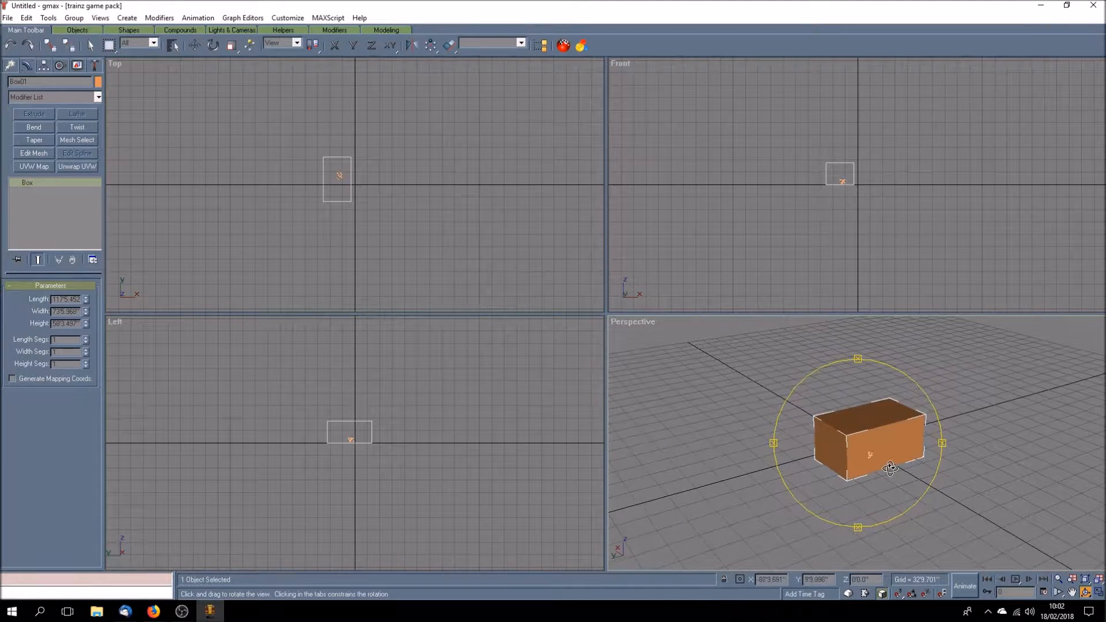
# Delete the box and open the recent scene driving_bogey v2 2.gmax without saving the current one
pyautogui.click(90, 45)
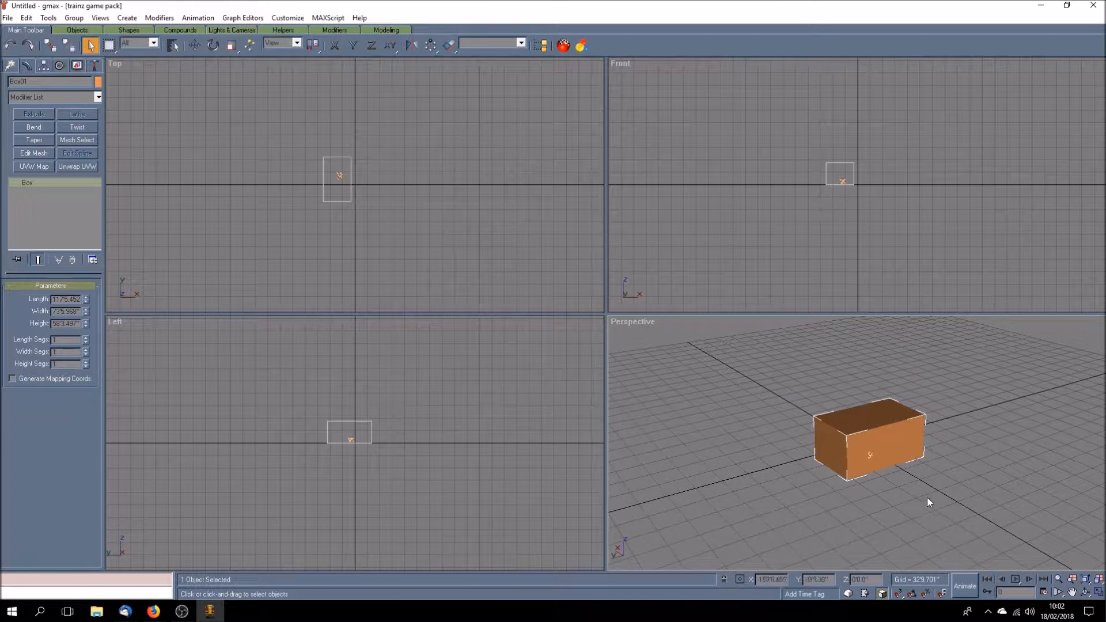
pyautogui.press('Delete')
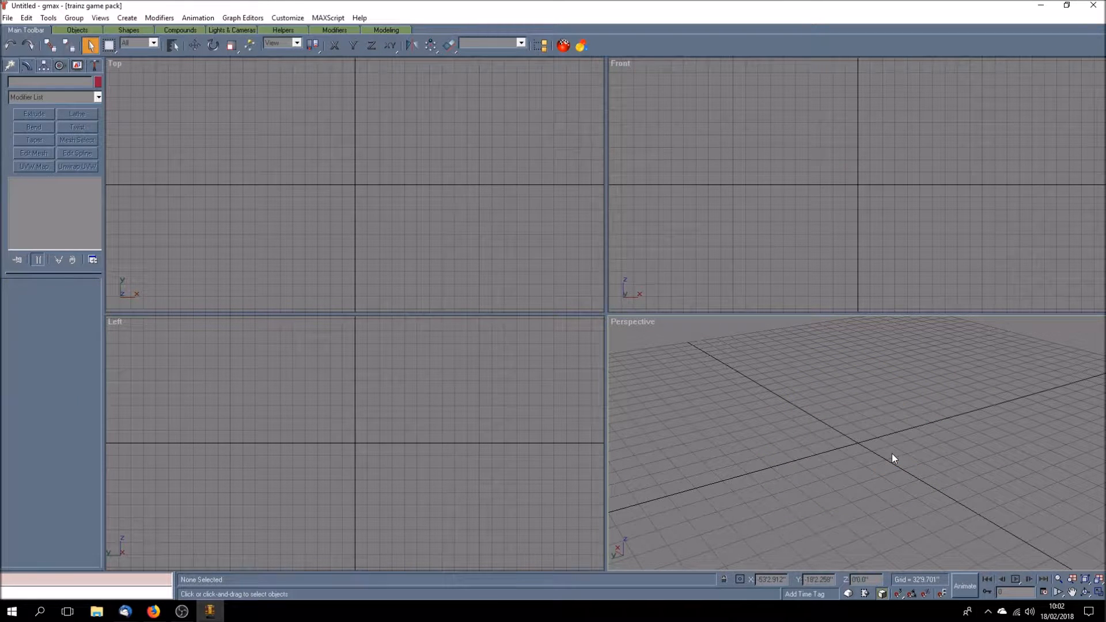
pyautogui.click(7, 18)
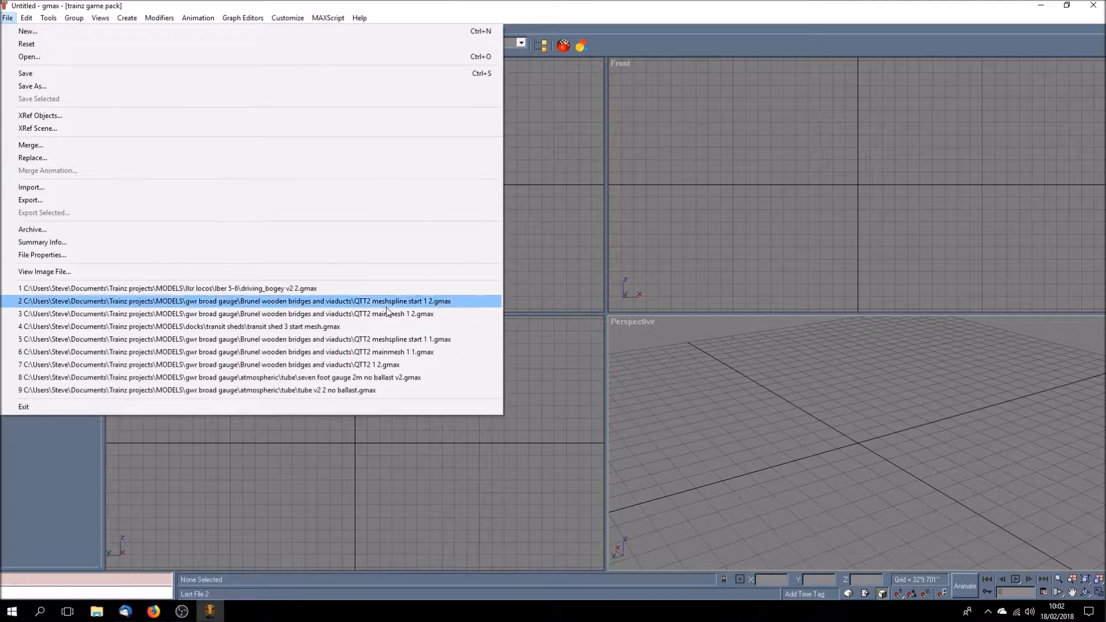
pyautogui.click(279, 291)
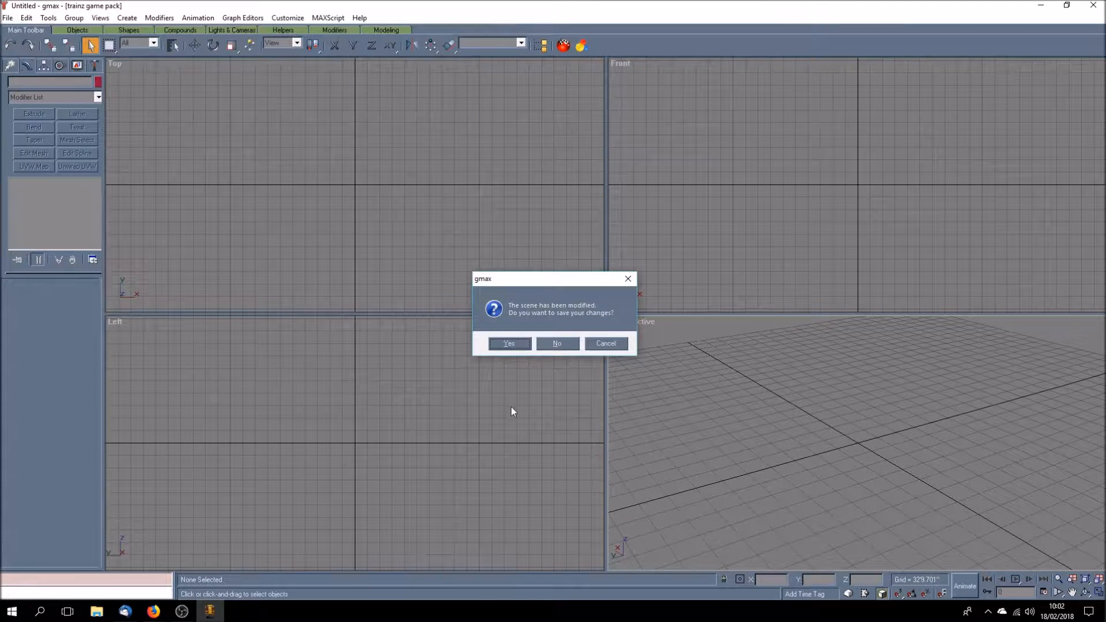
pyautogui.click(558, 343)
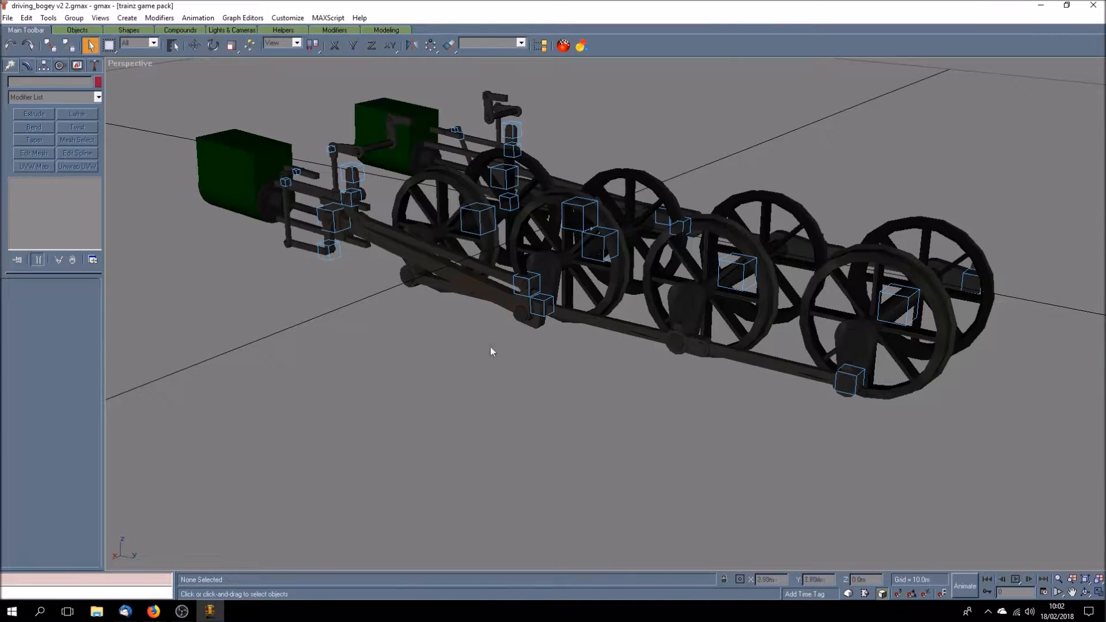
# Examine the driving bogey's wheels, connecting rods and cylinders from several angles and close up
pyautogui.click(1086, 593)
pyautogui.moveTo(486, 380); pyautogui.dragTo(599, 357)
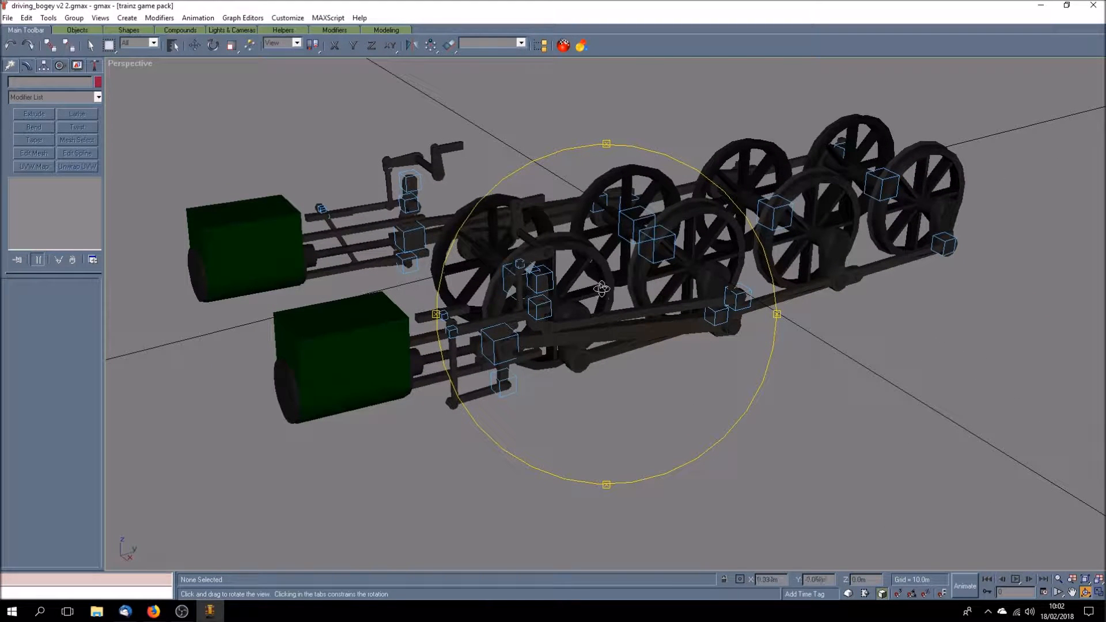
pyautogui.moveTo(659, 332); pyautogui.dragTo(608, 333)
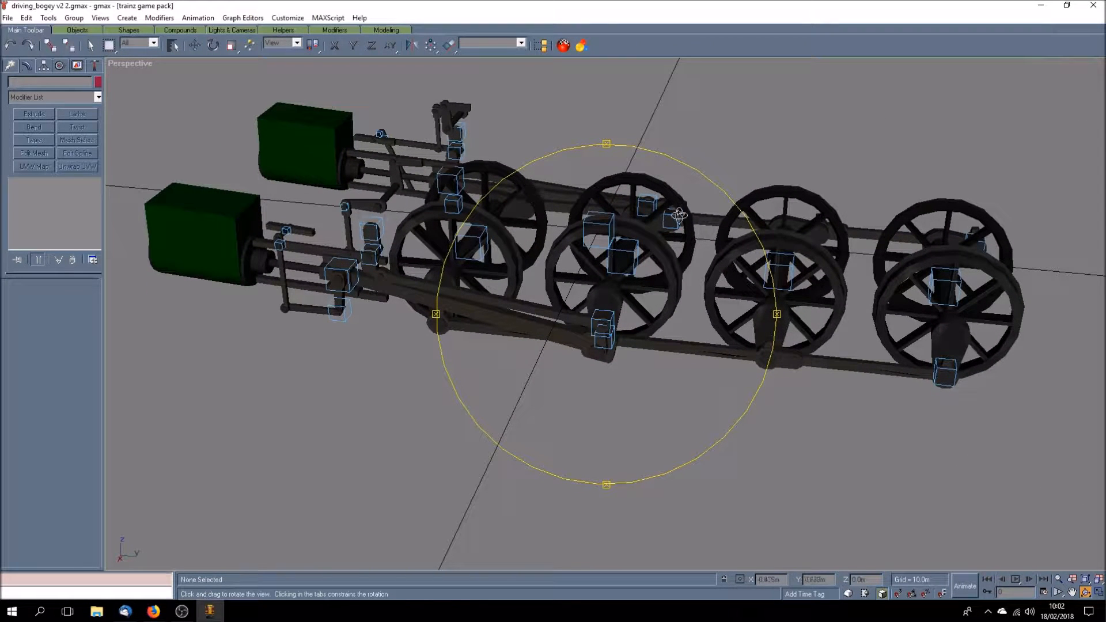
pyautogui.moveTo(667, 383); pyautogui.dragTo(642, 352)
pyautogui.scroll(5, 603, 346)
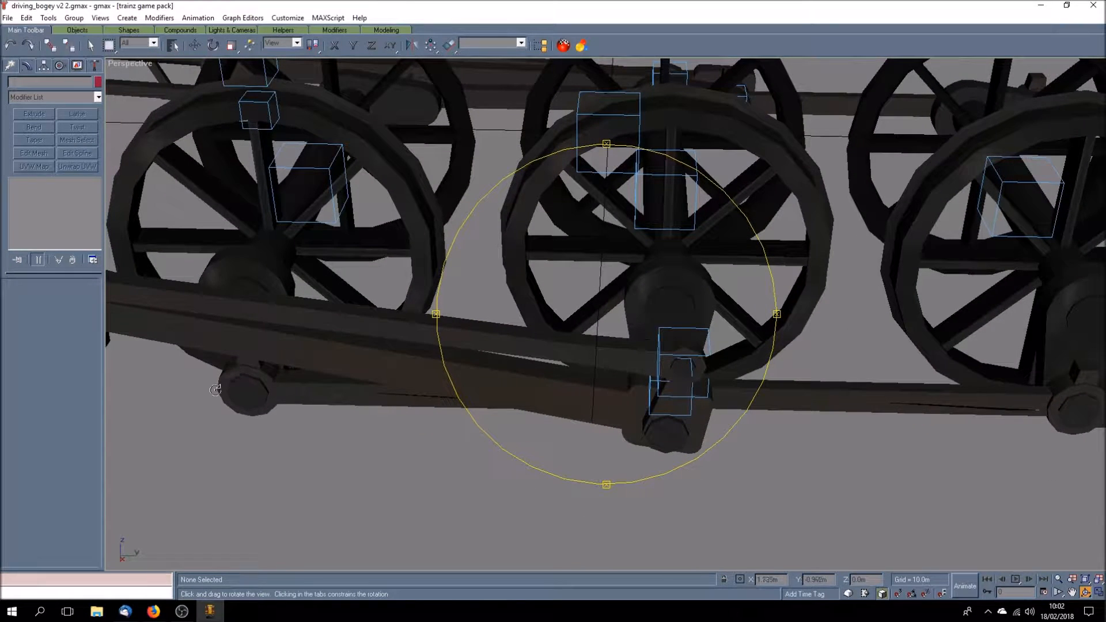
pyautogui.moveTo(494, 390); pyautogui.dragTo(576, 364)
pyautogui.scroll(-5, 523, 398)
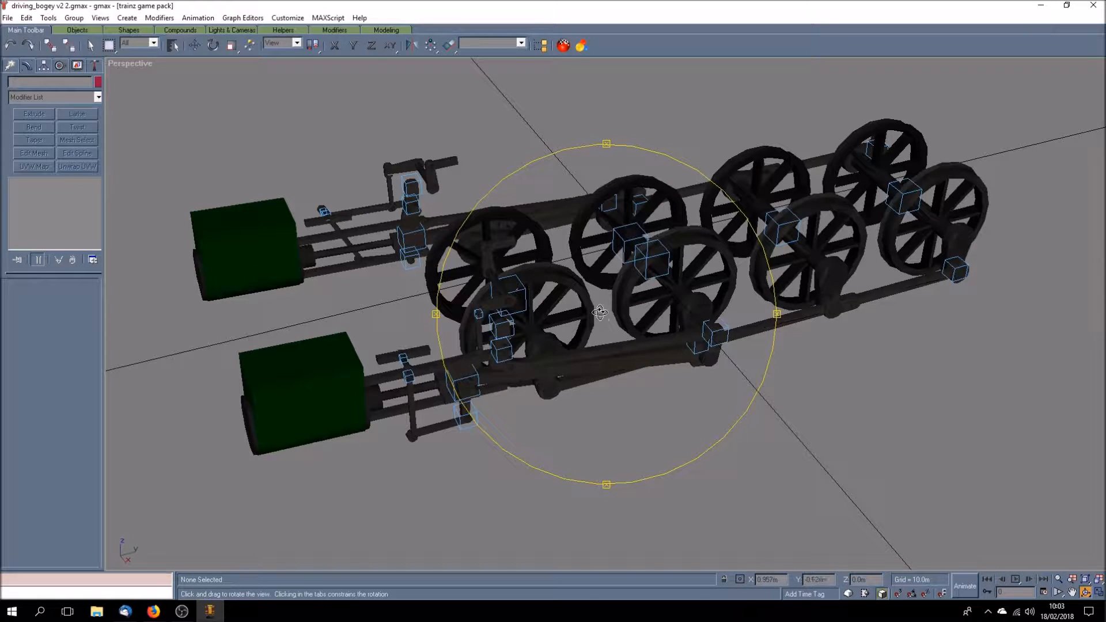
pyautogui.moveTo(602, 402); pyautogui.dragTo(599, 393)
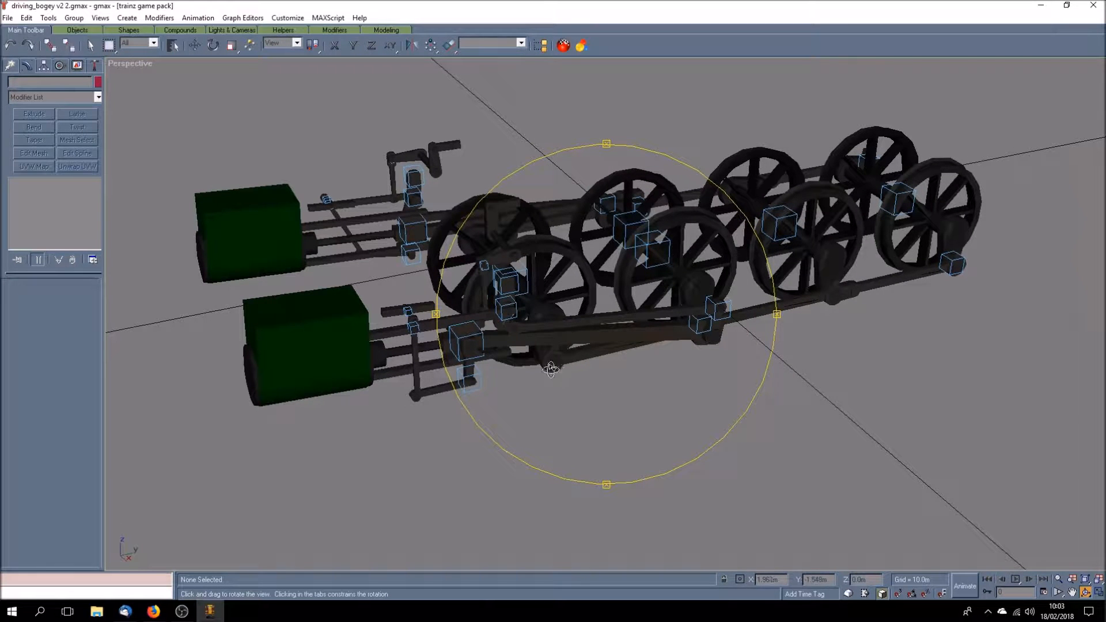
pyautogui.moveTo(574, 384); pyautogui.dragTo(595, 384)
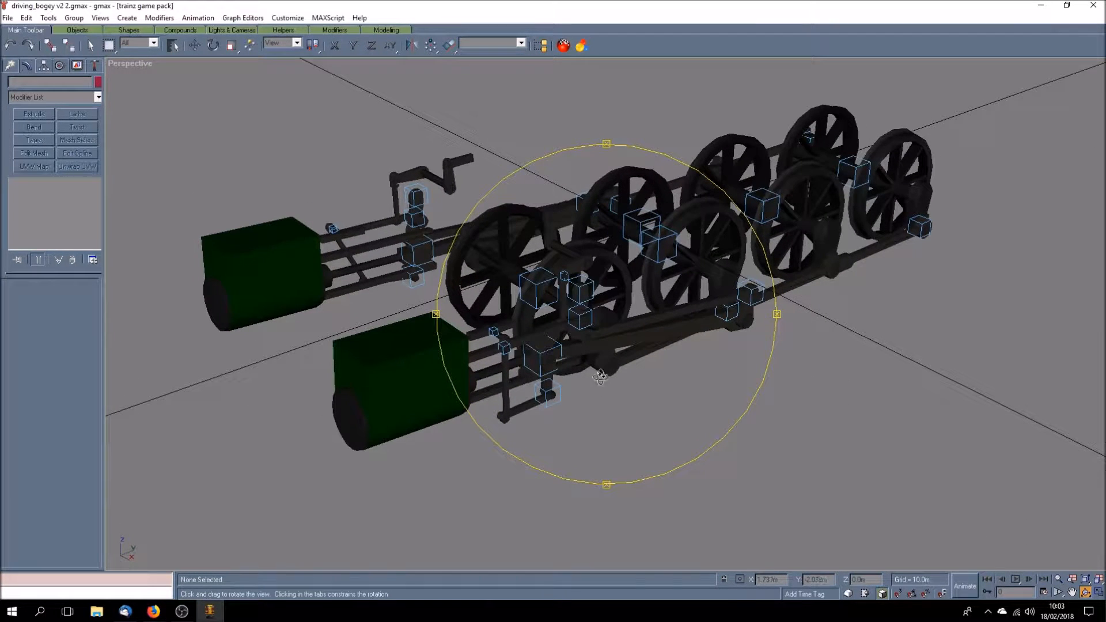
pyautogui.moveTo(649, 378); pyautogui.dragTo(624, 385)
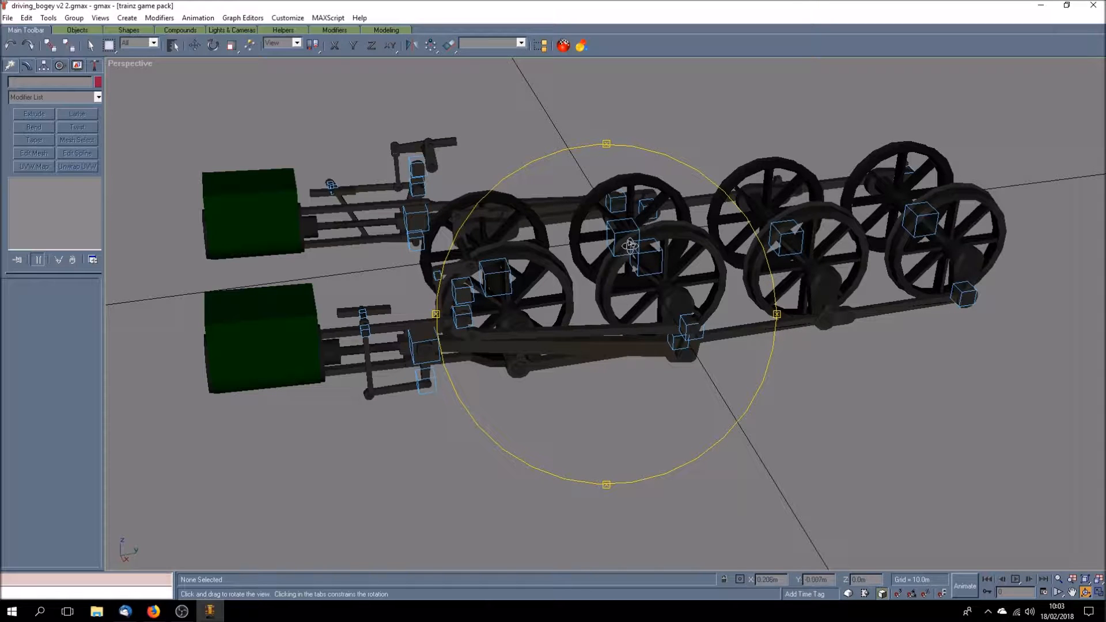
pyautogui.moveTo(627, 372)
pyautogui.mouseDown()
pyautogui.moveTo(687, 360)
pyautogui.moveTo(630, 363)
pyautogui.moveTo(638, 367)
pyautogui.mouseUp()
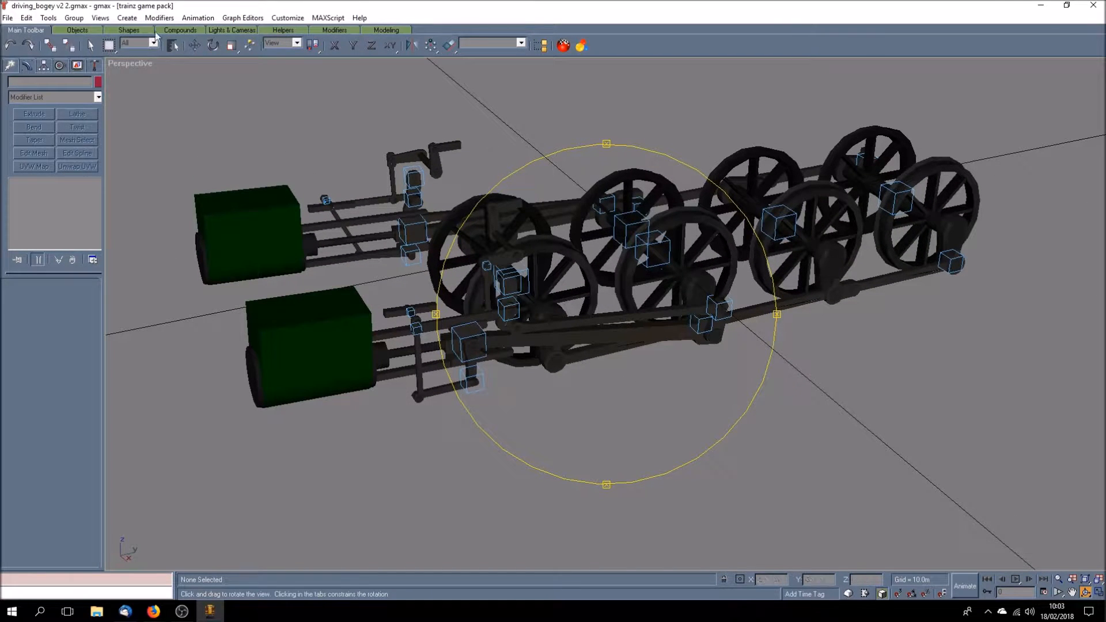
pyautogui.click(90, 46)
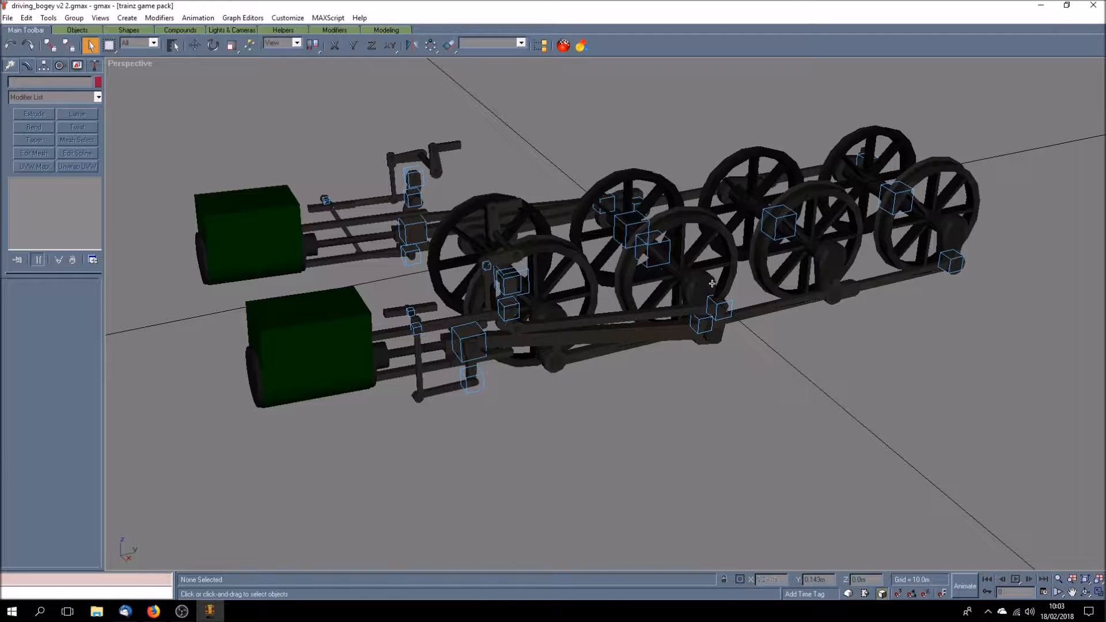
pyautogui.click(1086, 592)
pyautogui.moveTo(686, 360)
pyautogui.mouseDown()
pyautogui.moveTo(683, 404)
pyautogui.moveTo(669, 397)
pyautogui.moveTo(674, 361)
pyautogui.mouseUp()
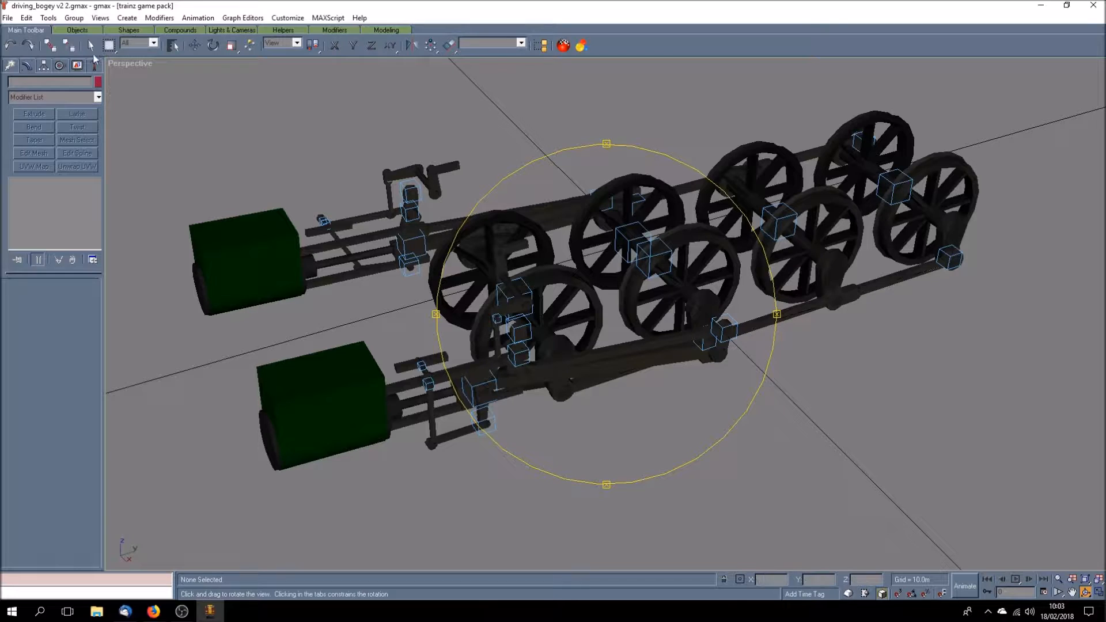
pyautogui.rightClick(686, 358)
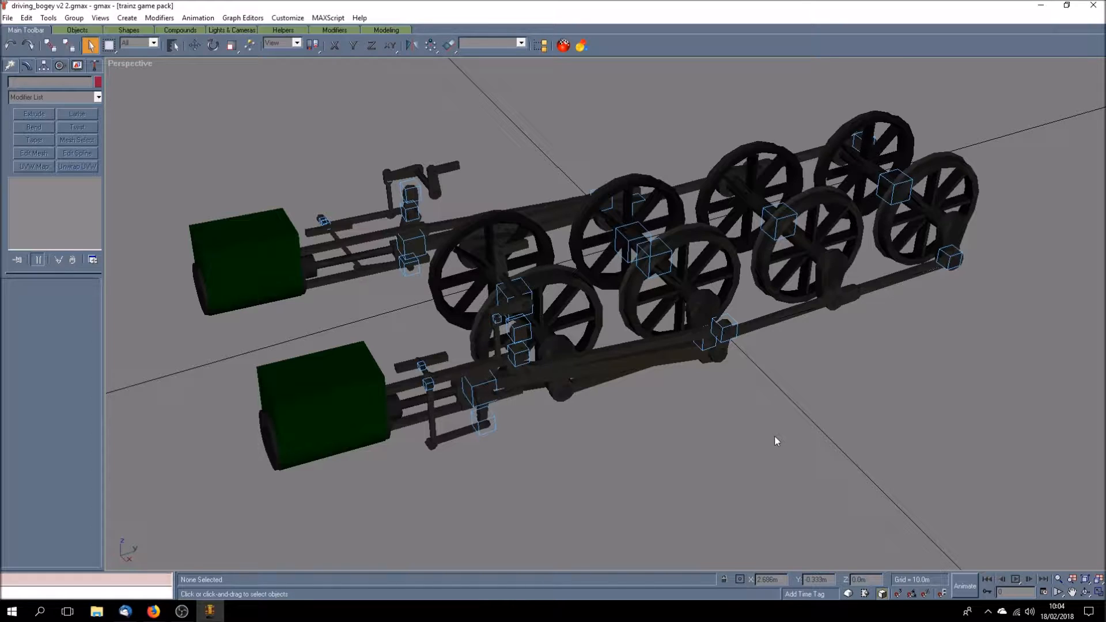
# Play the driving bogey's animation, stop it and return to the first frame
pyautogui.click(1016, 579)
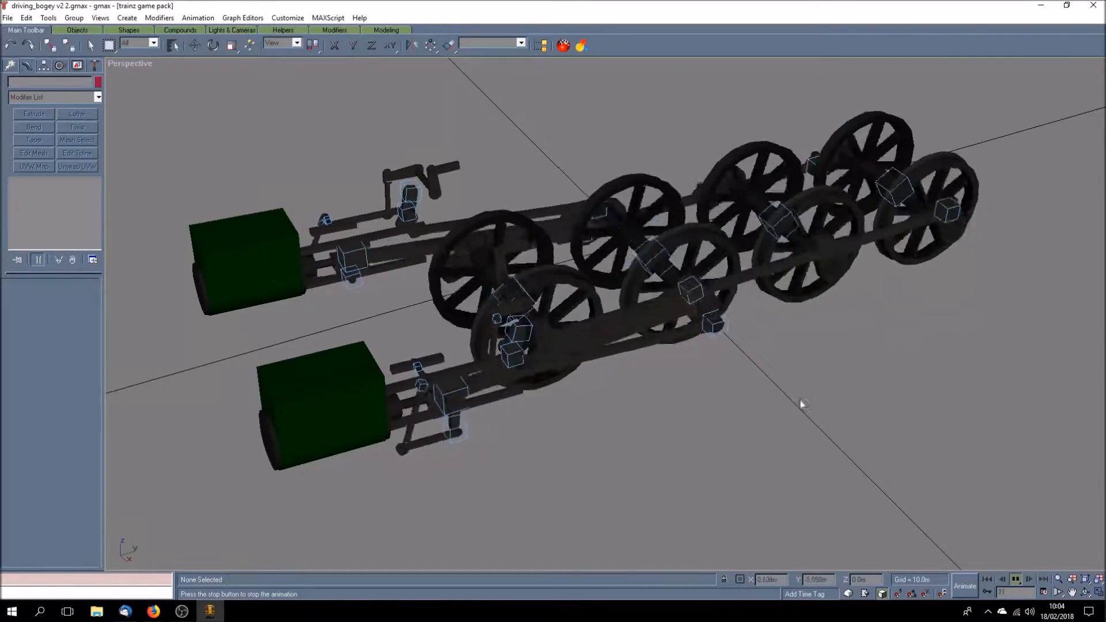
pyautogui.click(1016, 580)
pyautogui.click(988, 579)
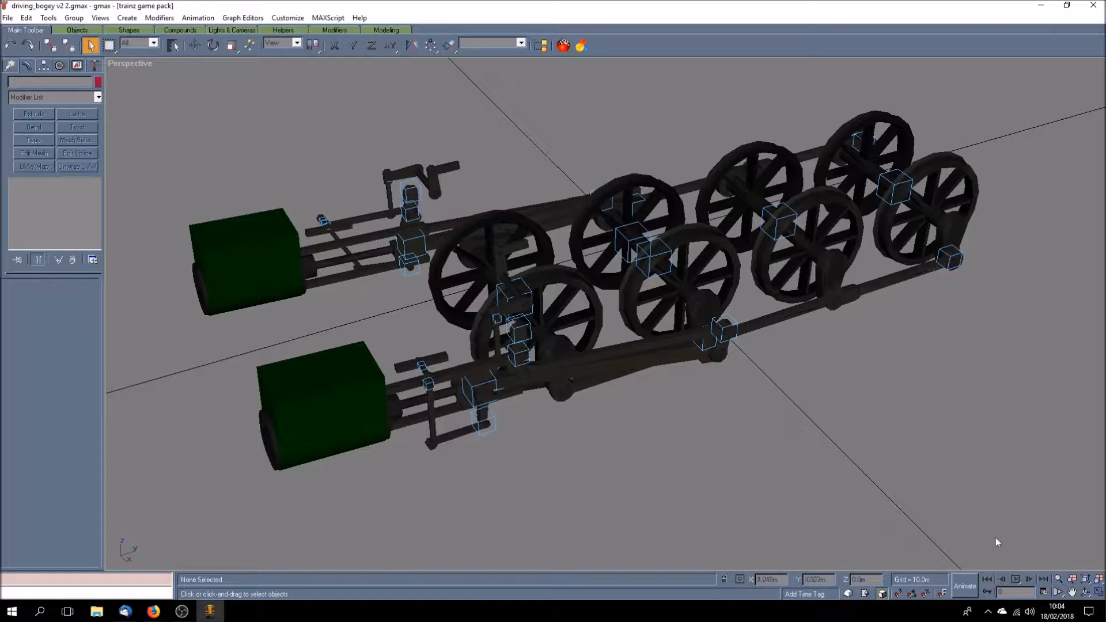
# Examine the valve gear, the helper boxes and the whole driving bogey from different angles and distances
pyautogui.click(1087, 596)
pyautogui.moveTo(699, 407)
pyautogui.mouseDown()
pyautogui.moveTo(625, 361)
pyautogui.moveTo(682, 380)
pyautogui.moveTo(800, 384)
pyautogui.moveTo(848, 399)
pyautogui.moveTo(874, 383)
pyautogui.moveTo(663, 388)
pyautogui.moveTo(767, 385)
pyautogui.moveTo(702, 394)
pyautogui.mouseUp()
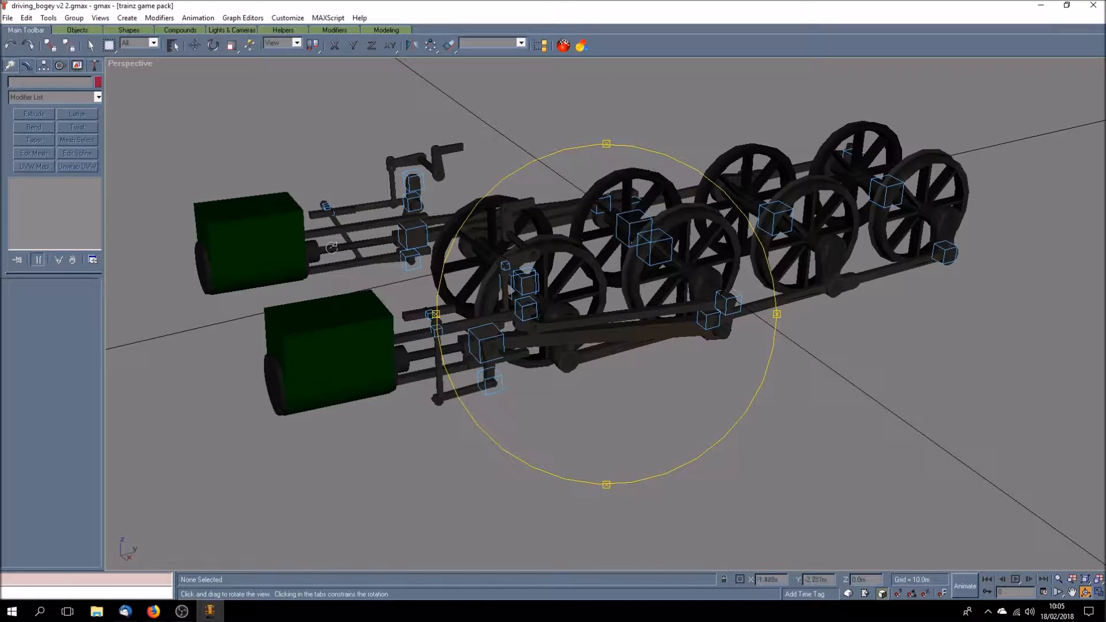
pyautogui.moveTo(632, 321); pyautogui.dragTo(665, 321)
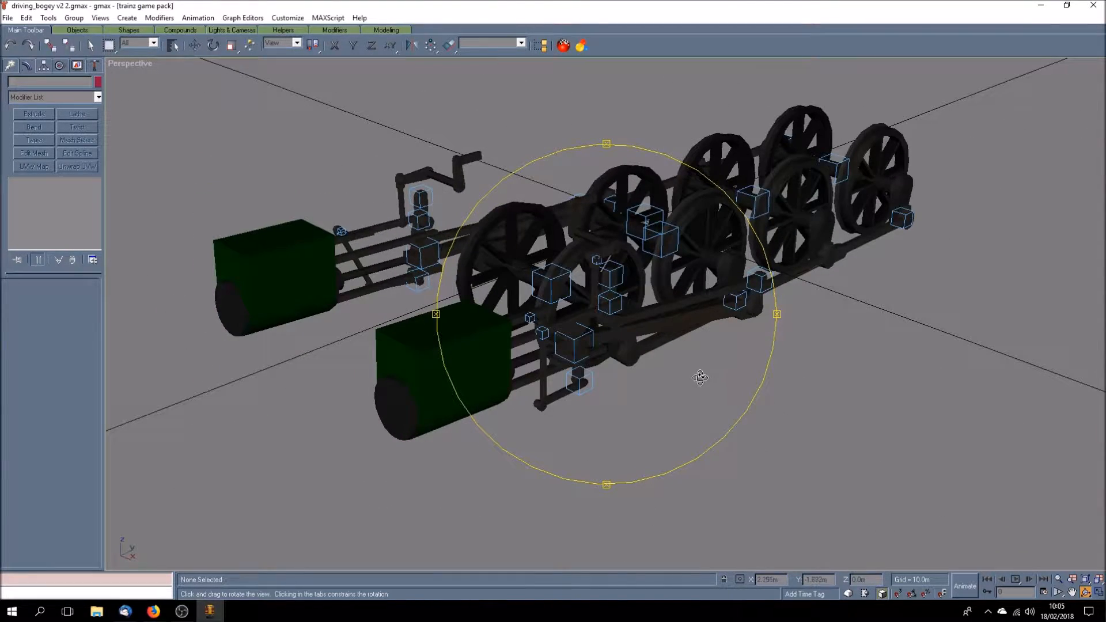
pyautogui.moveTo(694, 365)
pyautogui.mouseDown()
pyautogui.moveTo(625, 353)
pyautogui.moveTo(724, 345)
pyautogui.moveTo(709, 369)
pyautogui.moveTo(672, 371)
pyautogui.moveTo(712, 370)
pyautogui.mouseUp()
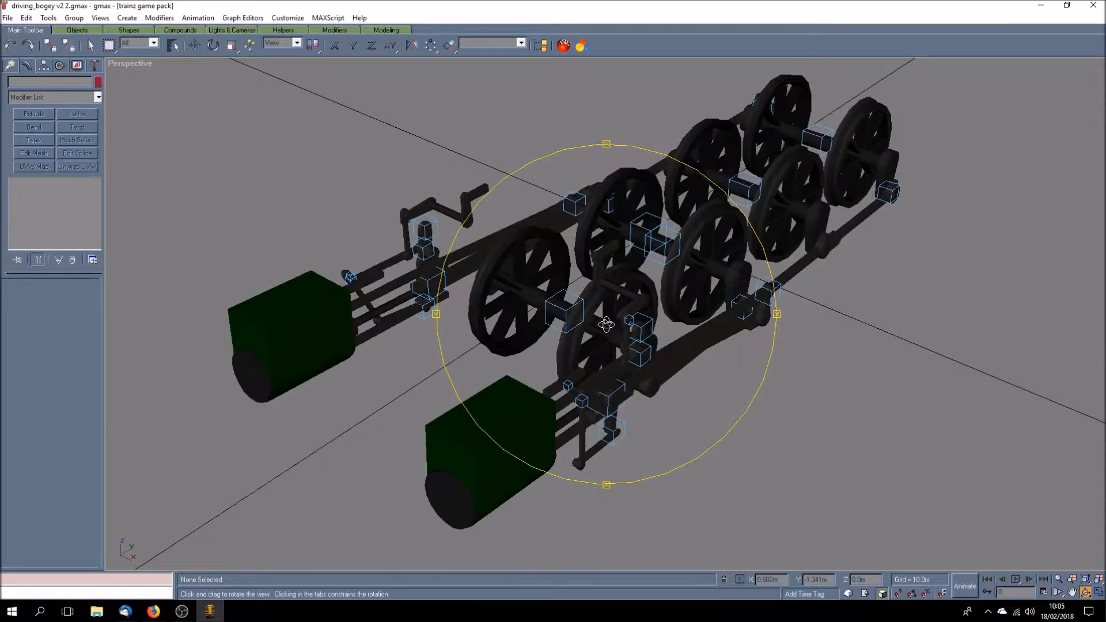
pyautogui.scroll(2, 606, 324)
pyautogui.moveTo(613, 329)
pyautogui.mouseDown()
pyautogui.moveTo(646, 331)
pyautogui.moveTo(633, 336)
pyautogui.mouseUp()
pyautogui.moveTo(704, 348)
pyautogui.mouseDown()
pyautogui.moveTo(592, 336)
pyautogui.moveTo(699, 343)
pyautogui.mouseUp()
pyautogui.scroll(-5, 596, 333)
pyautogui.scroll(1, 699, 343)
pyautogui.scroll(3, 686, 341)
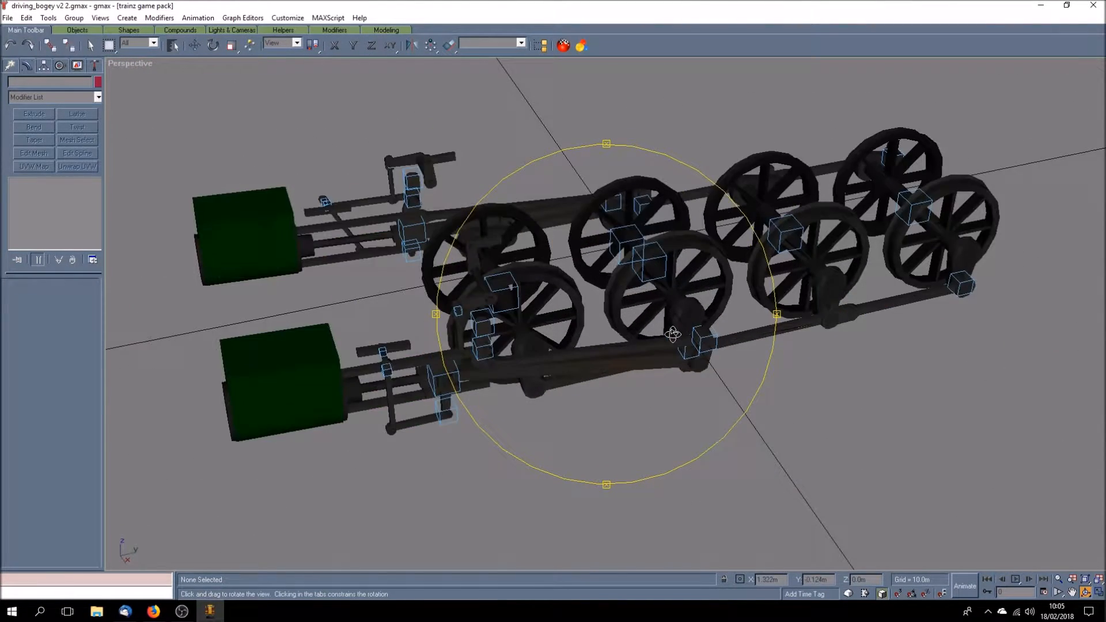
pyautogui.scroll(-2, 647, 337)
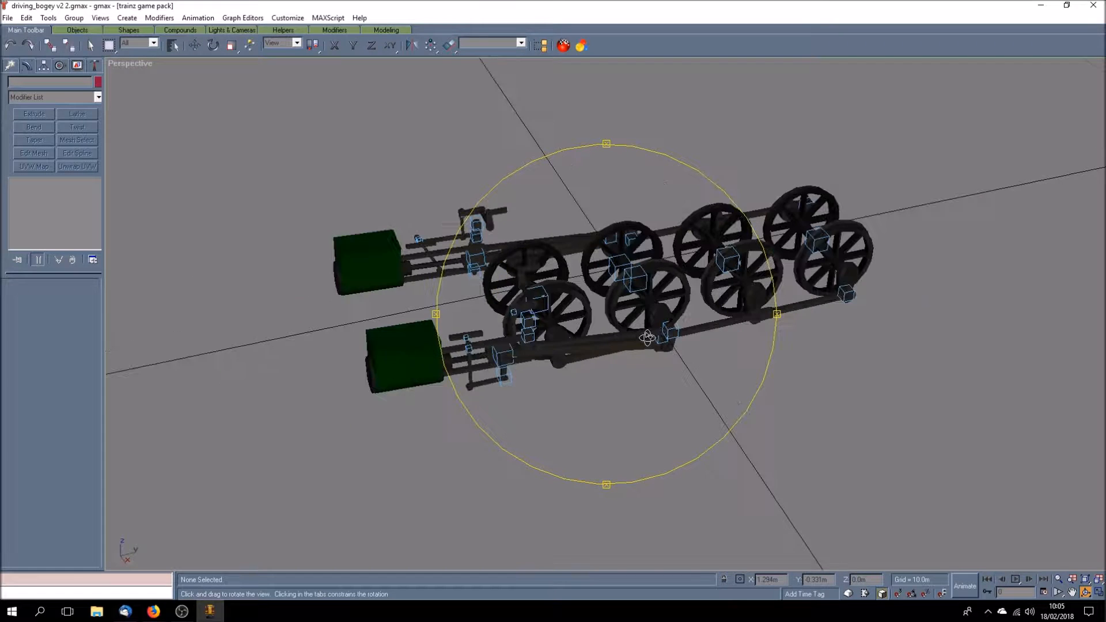
pyautogui.moveTo(647, 338)
pyautogui.mouseDown()
pyautogui.moveTo(743, 340)
pyautogui.moveTo(660, 328)
pyautogui.moveTo(698, 334)
pyautogui.moveTo(651, 337)
pyautogui.mouseUp()
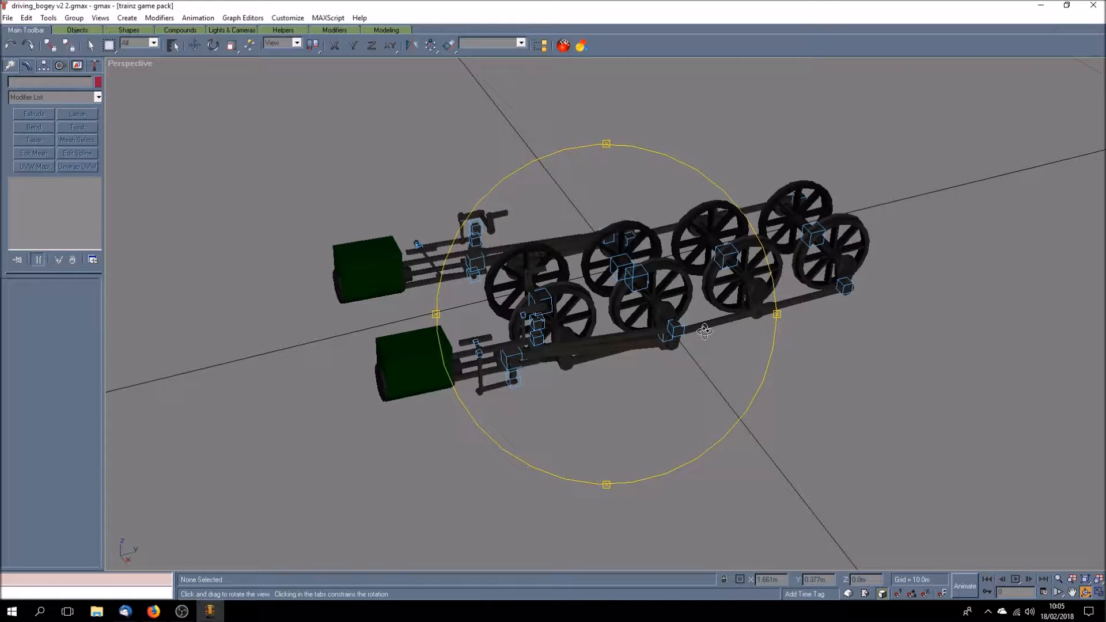
# Start a completely new scene with the New All option and show it in the four-viewport layout
pyautogui.click(8, 18)
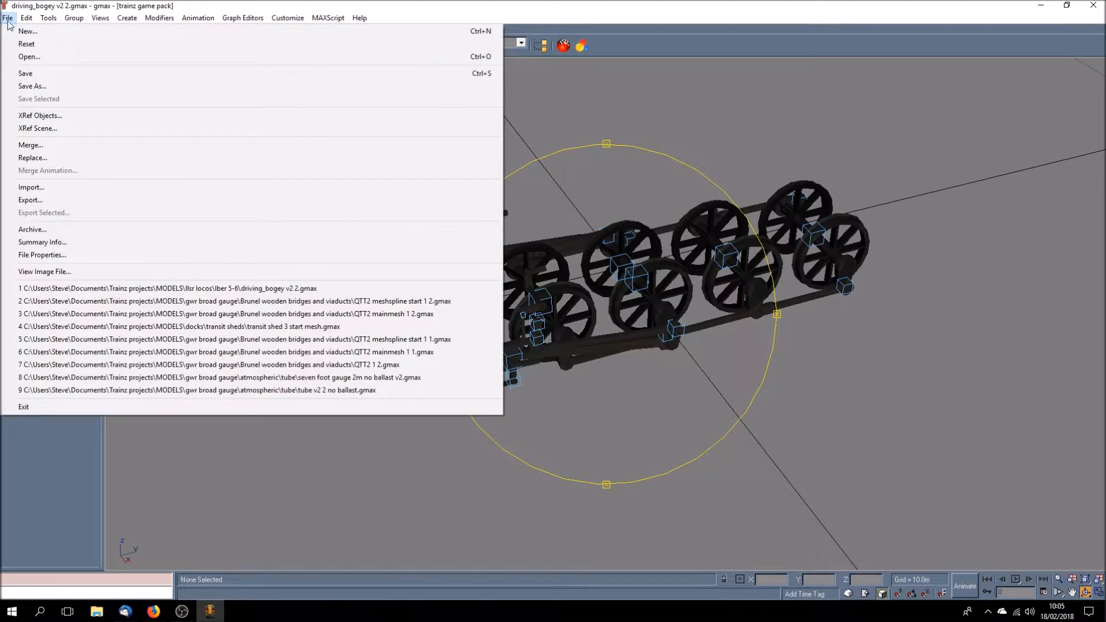
pyautogui.click(27, 32)
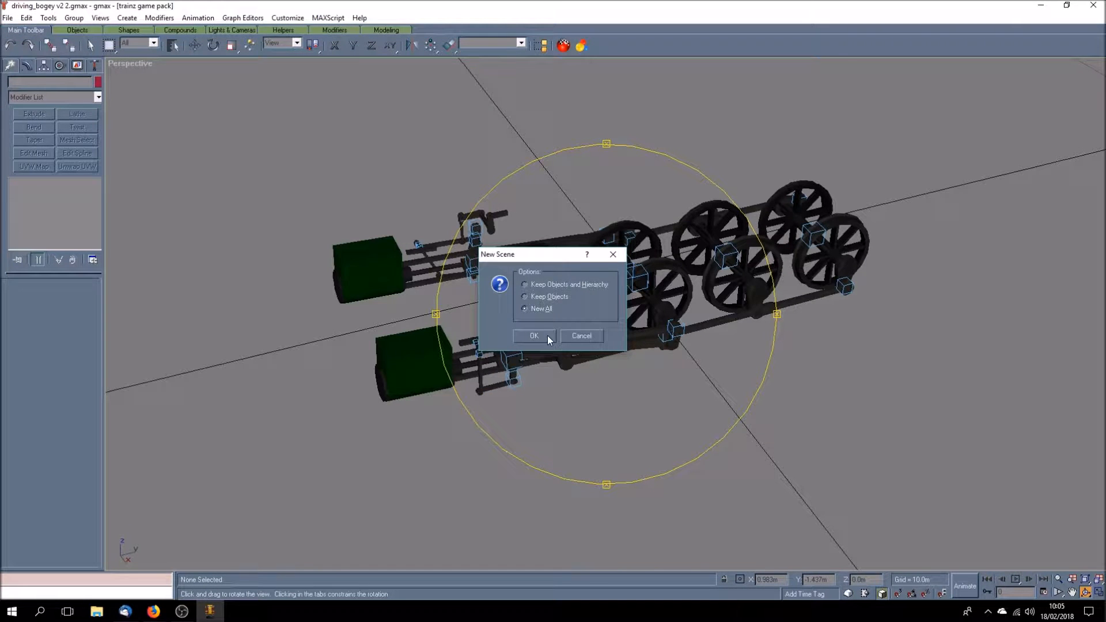
pyautogui.click(547, 335)
pyautogui.moveTo(622, 386); pyautogui.dragTo(619, 361)
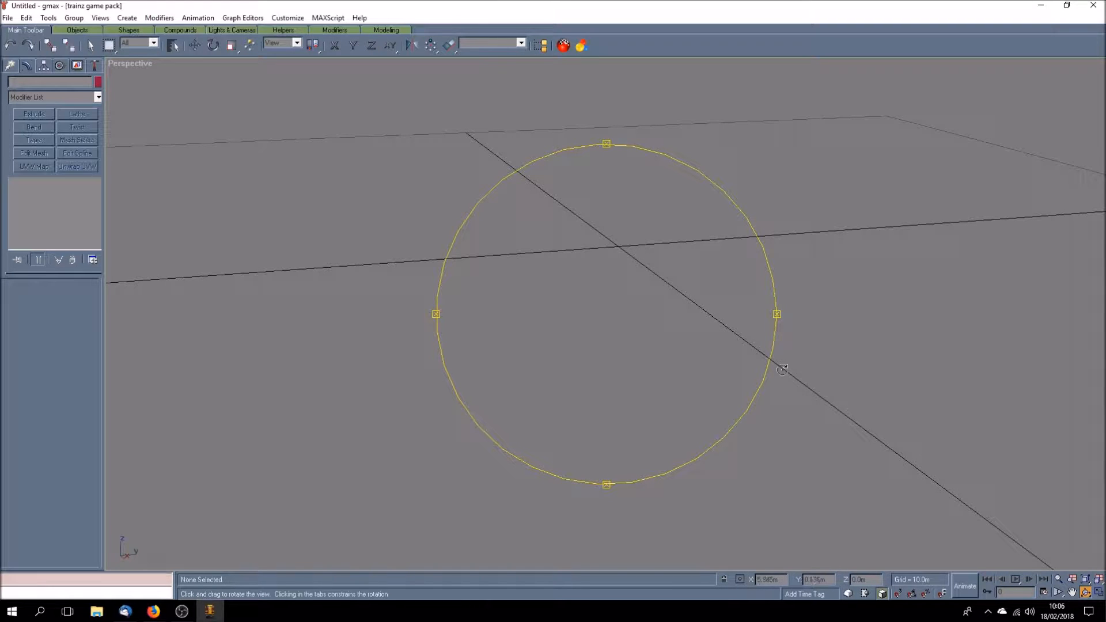
pyautogui.click(1098, 593)
pyautogui.moveTo(842, 446); pyautogui.dragTo(842, 457)
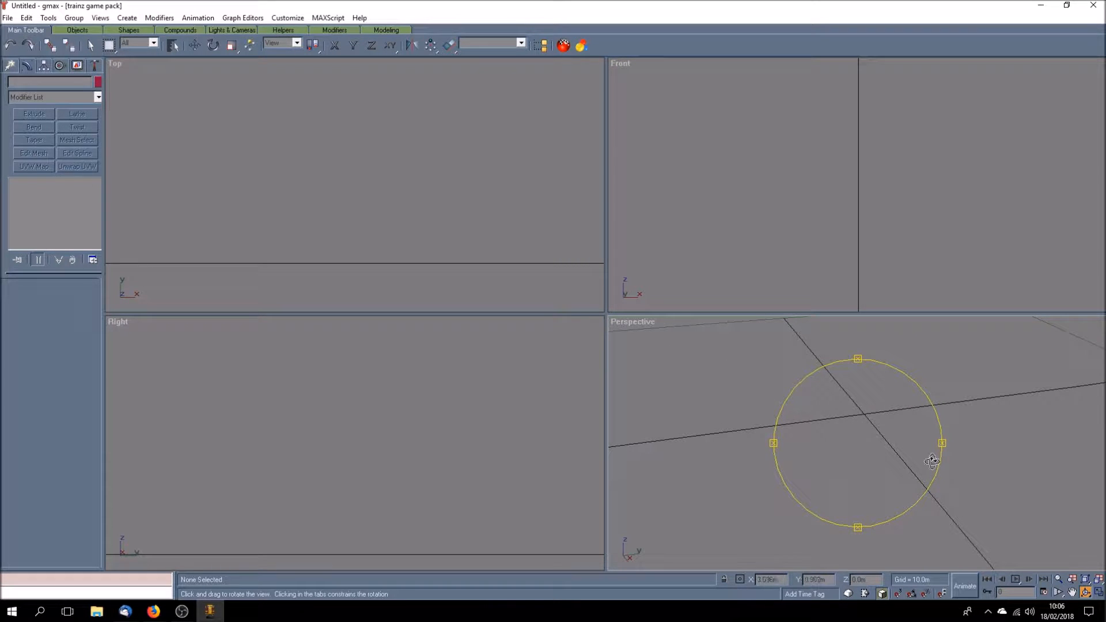
# Configure the scene units as US Standard, Feet w/Decimal Inches, with feet as the default unit
pyautogui.click(288, 18)
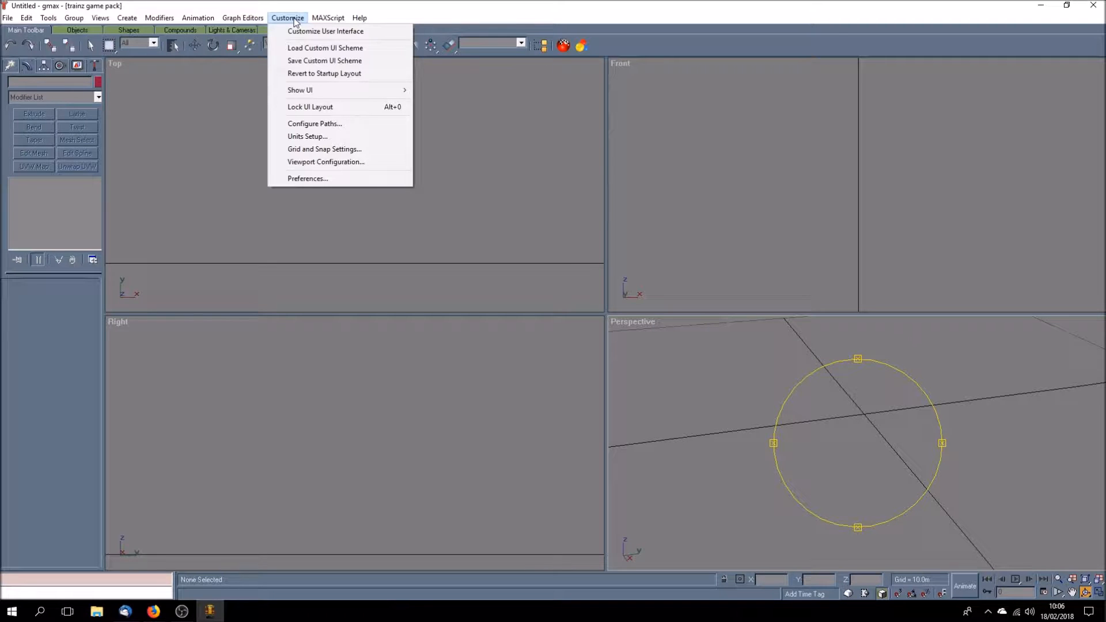
pyautogui.click(315, 139)
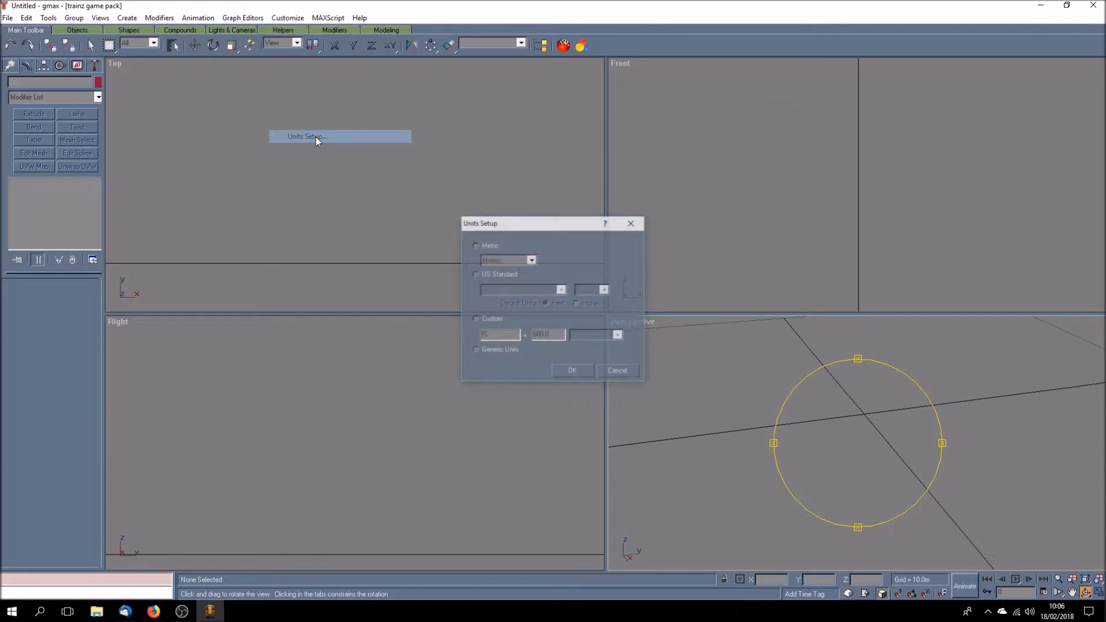
pyautogui.click(485, 274)
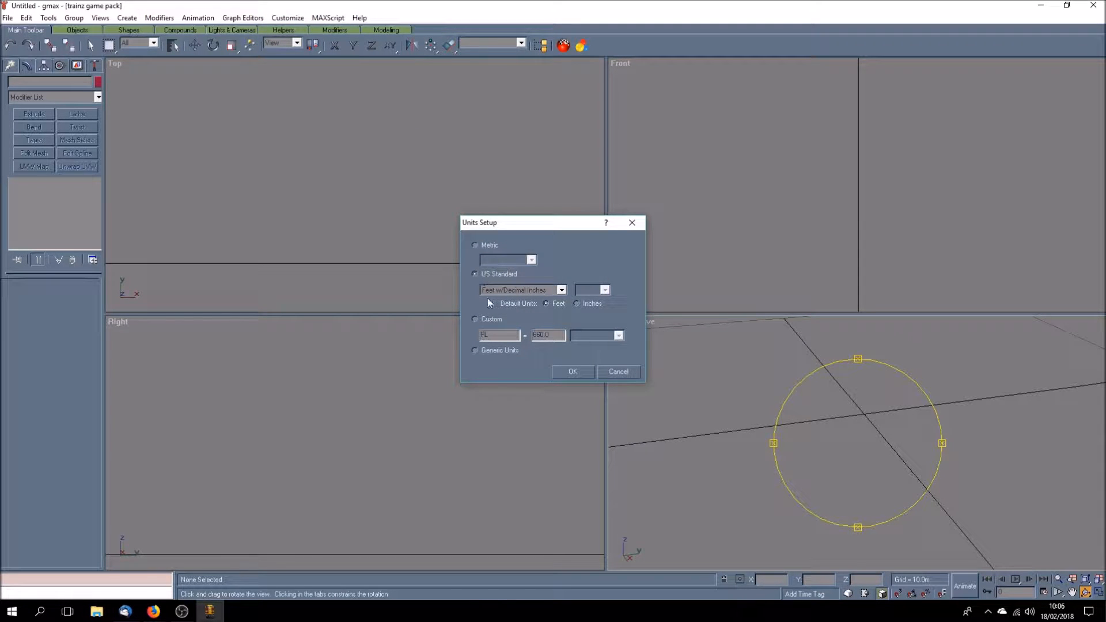
pyautogui.click(573, 371)
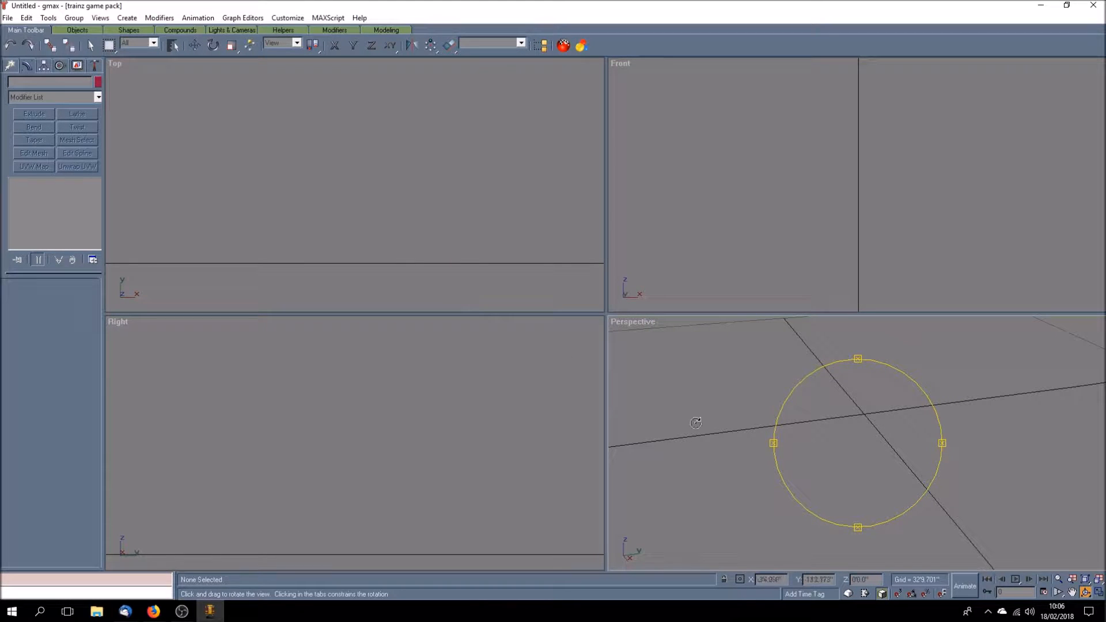
# Set the home grid spacing to 1 foot in the Grid and Snap Settings and close the settings
pyautogui.click(287, 18)
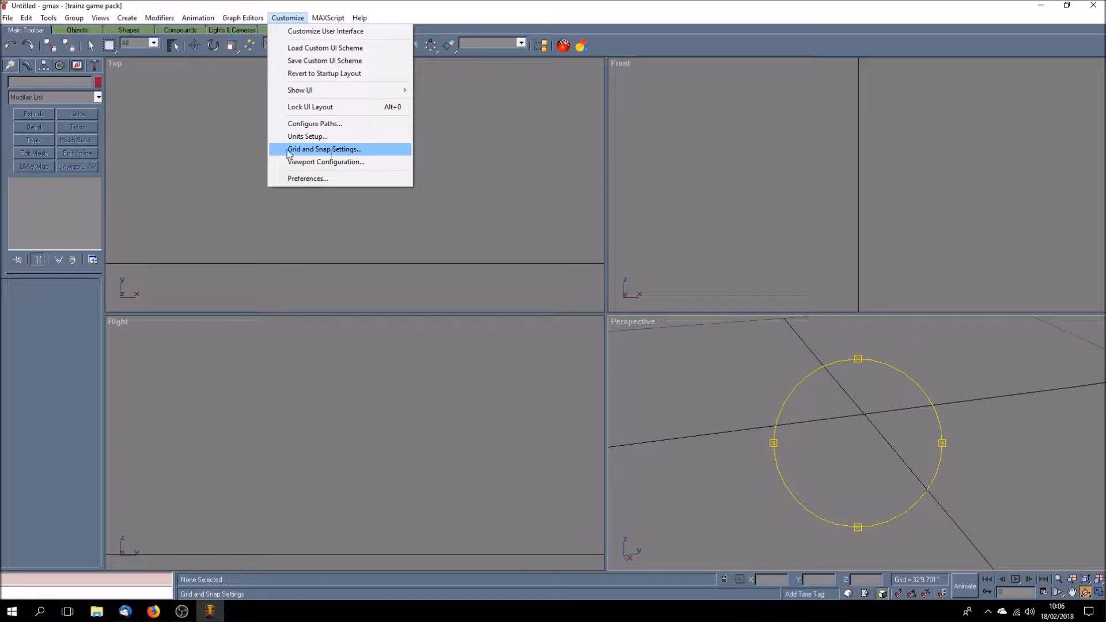
pyautogui.click(347, 154)
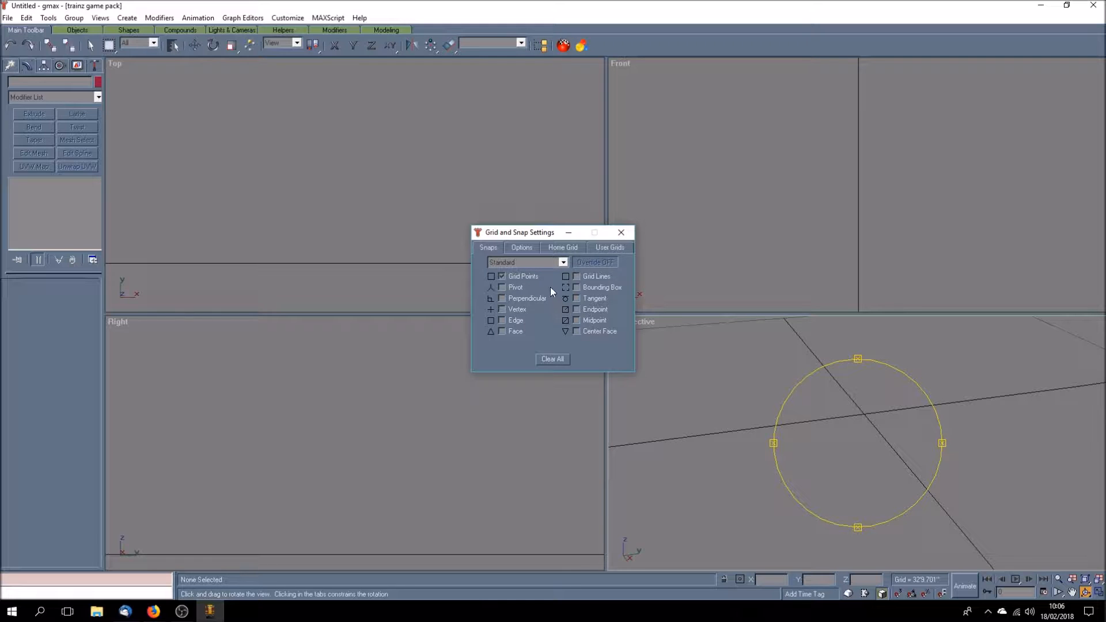
pyautogui.click(569, 248)
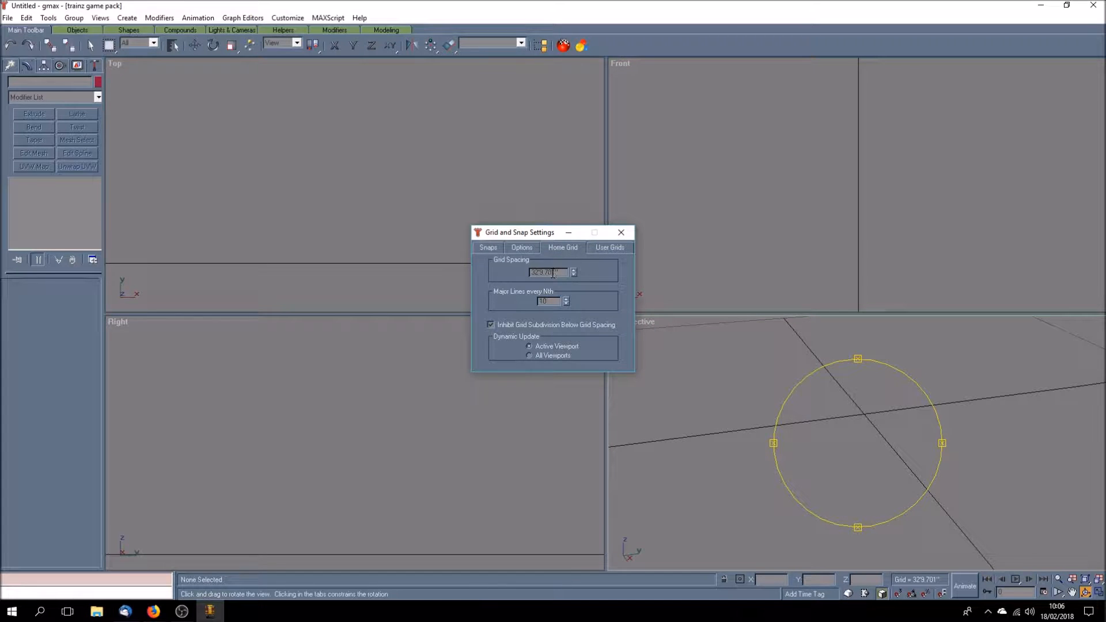
pyautogui.moveTo(563, 271); pyautogui.dragTo(529, 270)
pyautogui.write('1')
pyautogui.click(555, 303)
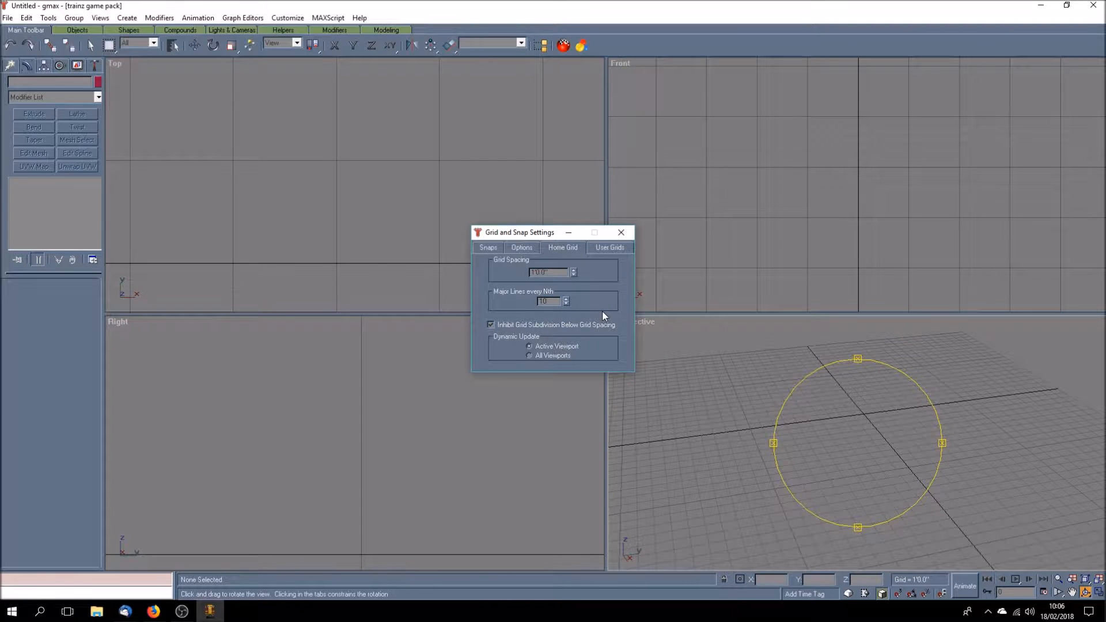
pyautogui.moveTo(846, 448); pyautogui.dragTo(708, 364)
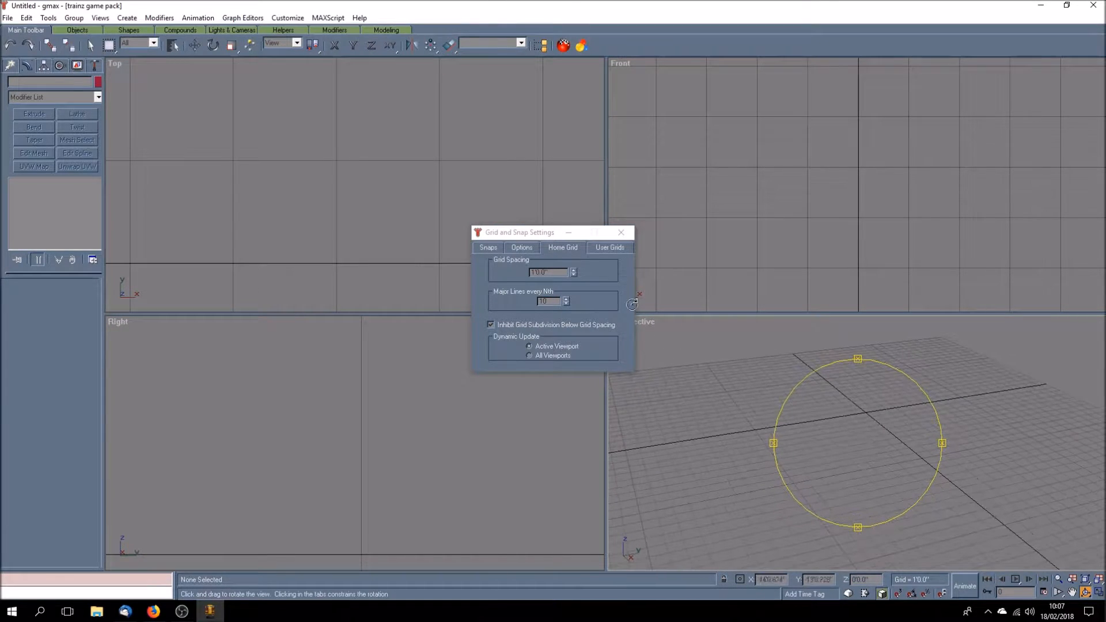
pyautogui.click(621, 232)
pyautogui.moveTo(845, 483); pyautogui.dragTo(847, 478)
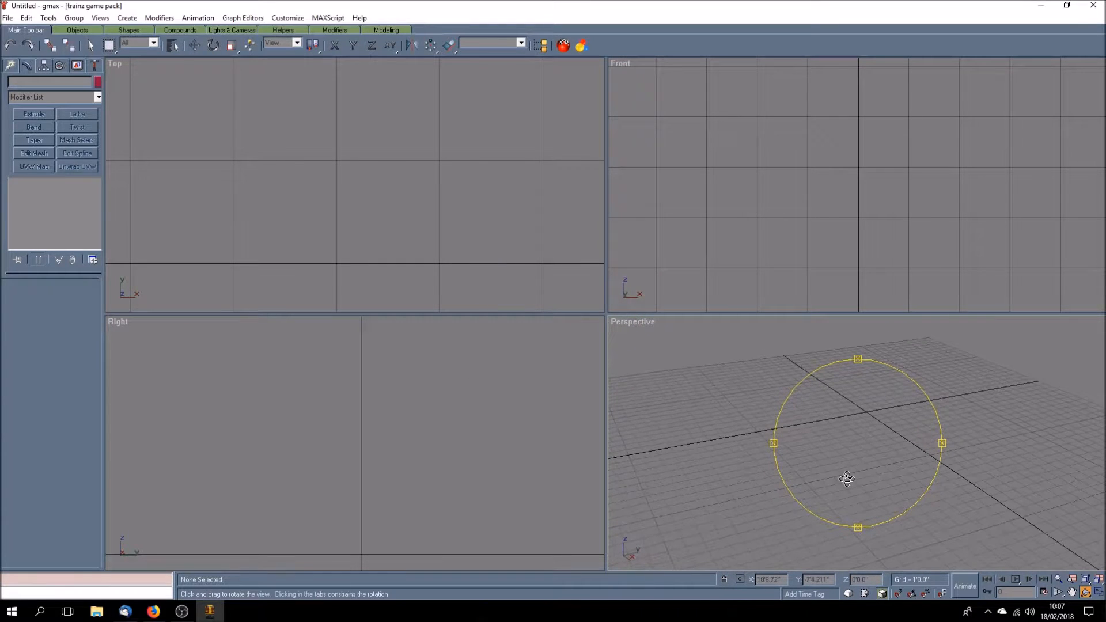
# Draw a box near the grid origin in the Perspective view, about 2 ft long, 2 ft 10 in wide and 1 ft 6 in high
pyautogui.click(1072, 592)
pyautogui.moveTo(876, 430); pyautogui.dragTo(830, 469)
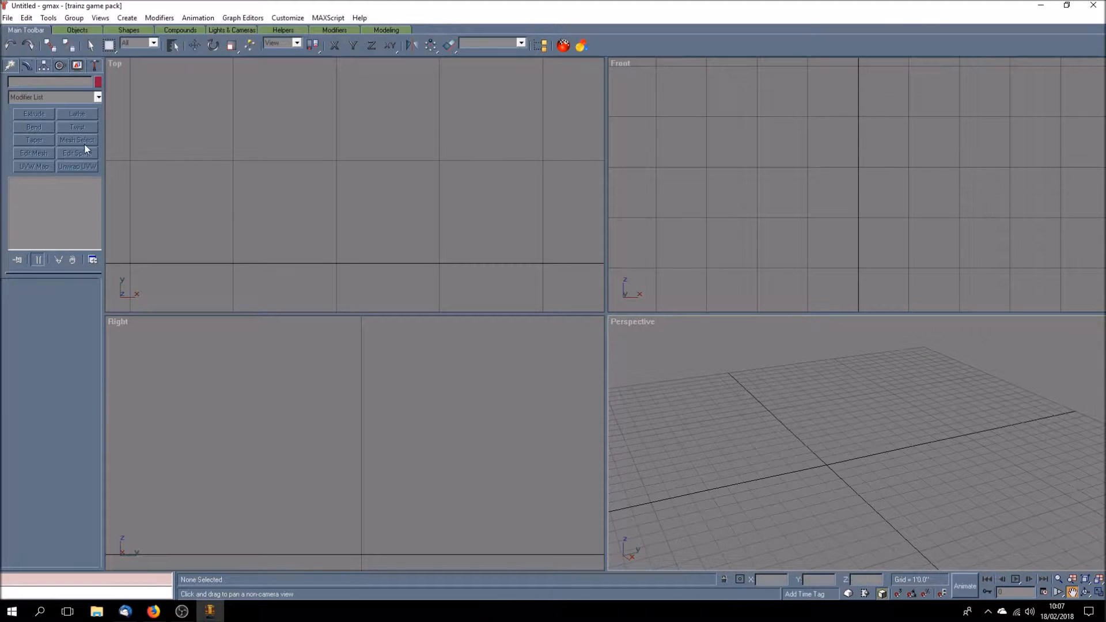
pyautogui.click(10, 65)
pyautogui.click(28, 140)
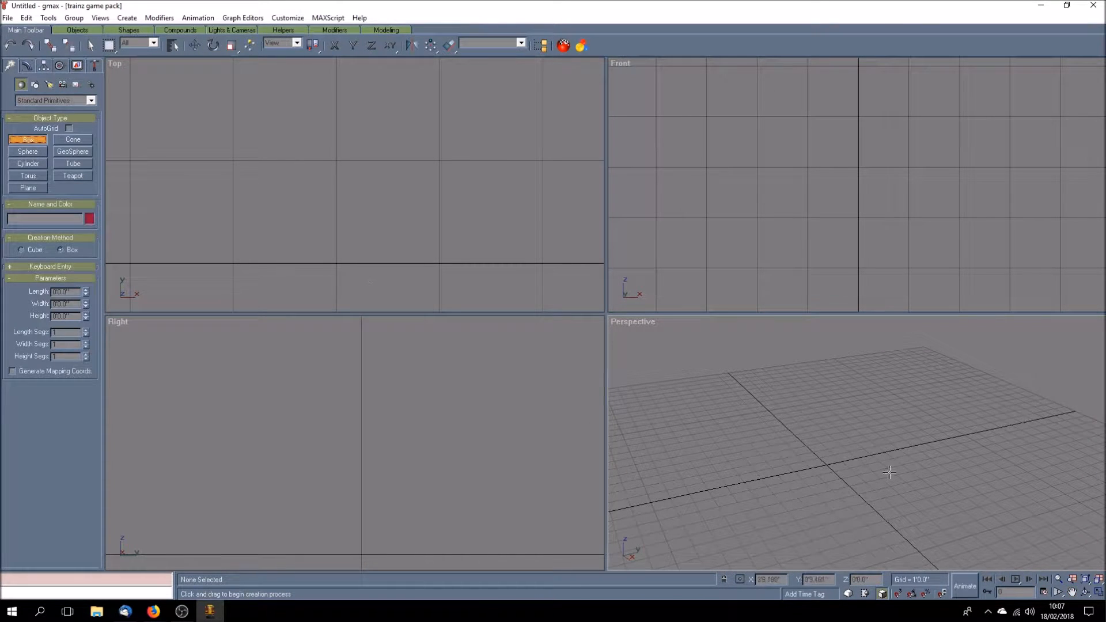
pyautogui.moveTo(814, 459); pyautogui.dragTo(864, 471)
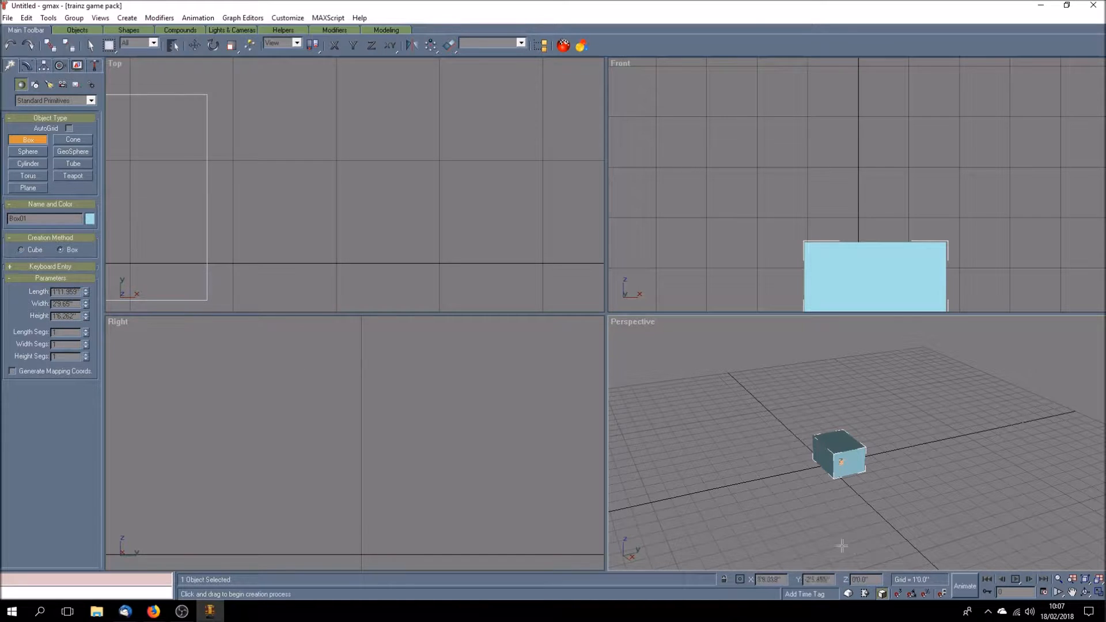
# Set the box's length to 10 feet
pyautogui.click(1073, 593)
pyautogui.moveTo(862, 494); pyautogui.dragTo(842, 479)
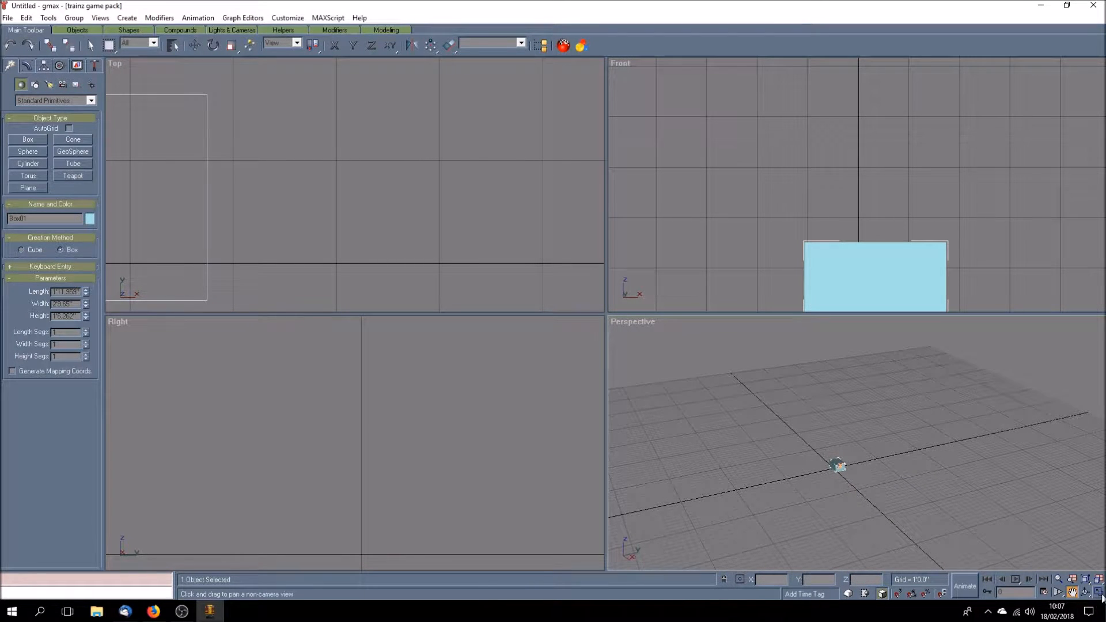
pyautogui.moveTo(852, 486); pyautogui.dragTo(852, 480)
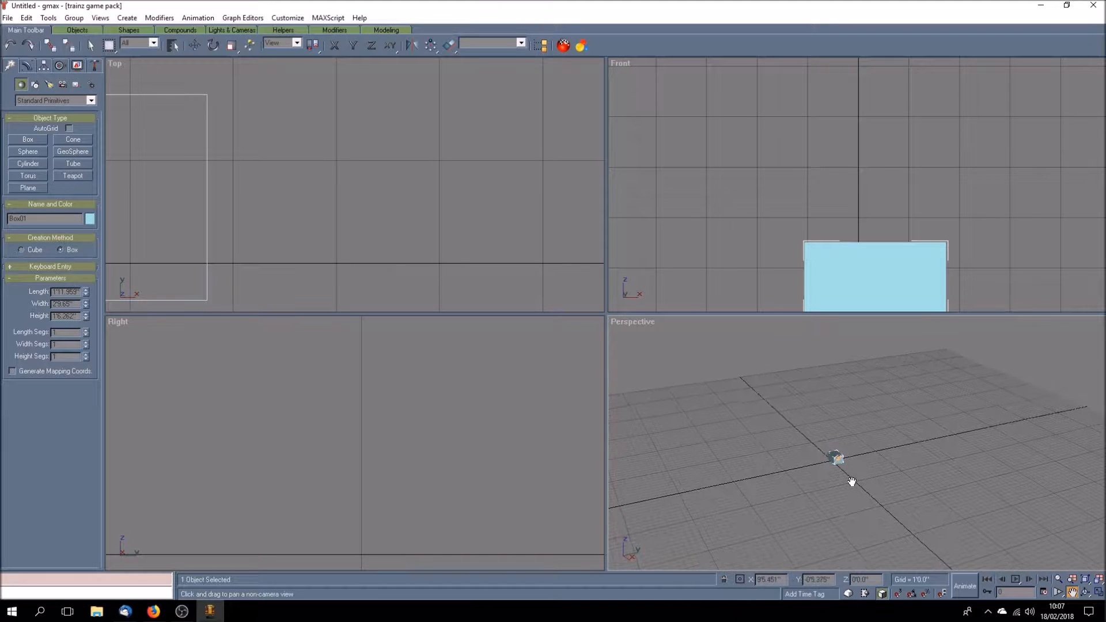
pyautogui.scroll(2, 846, 465)
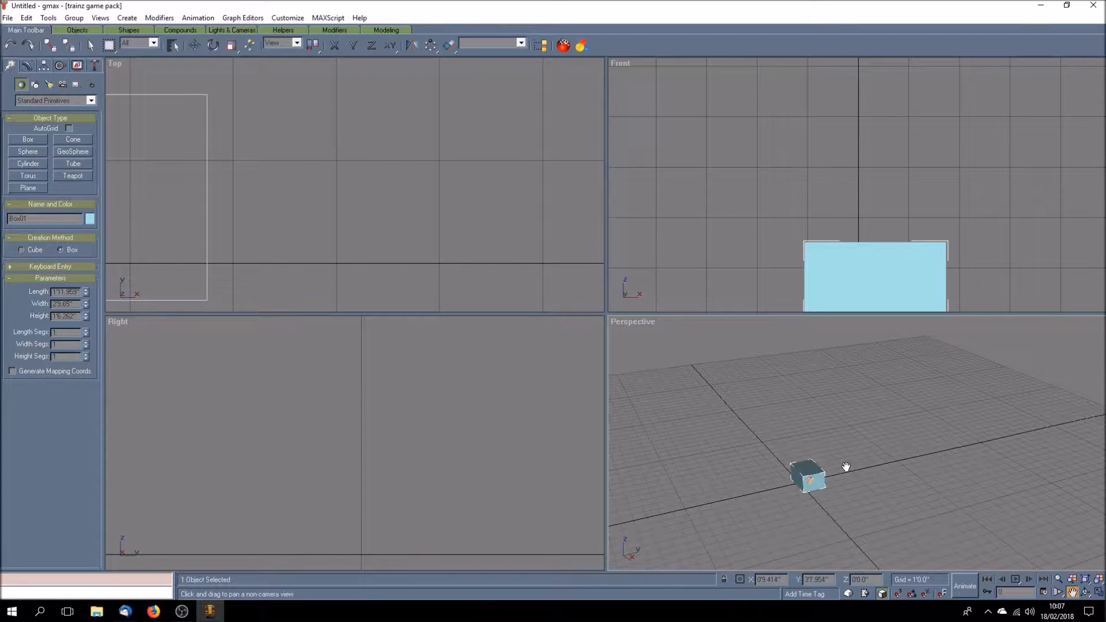
pyautogui.moveTo(852, 486); pyautogui.dragTo(907, 484)
pyautogui.scroll(3, 896, 488)
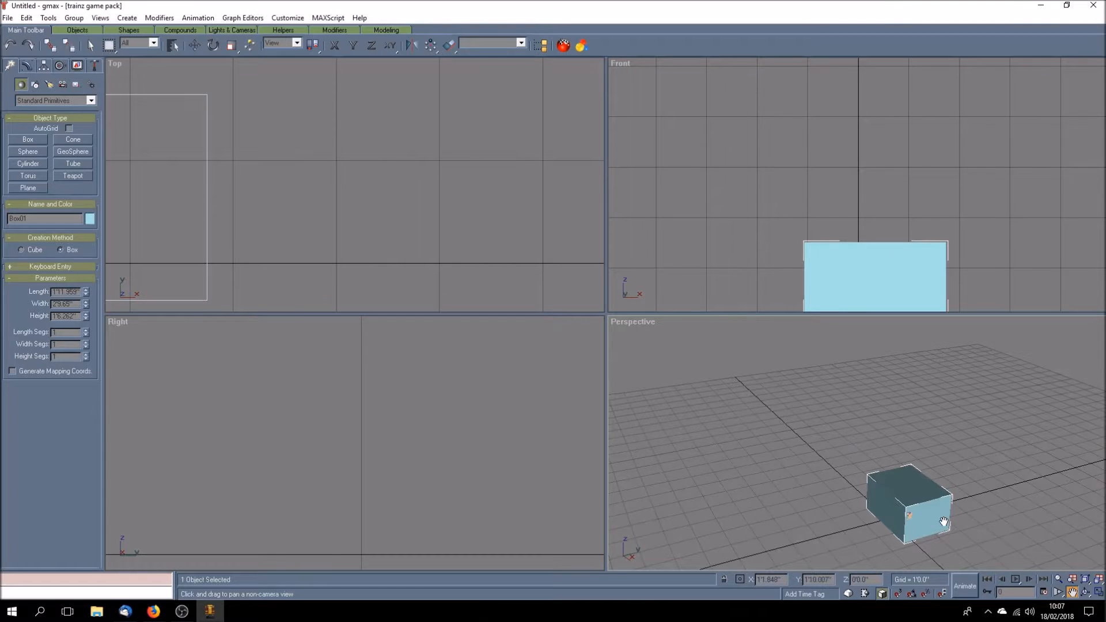
pyautogui.moveTo(942, 520); pyautogui.dragTo(881, 469)
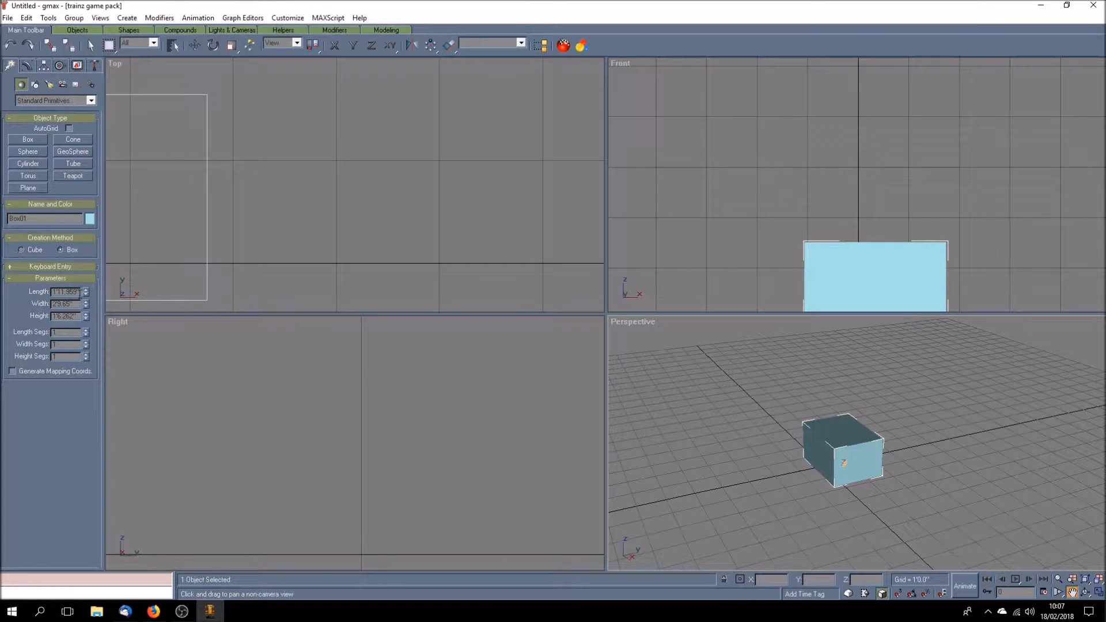
pyautogui.doubleClick(79, 292)
pyautogui.write('10')
pyautogui.press('Return')
# Set the box's width to 8 feet and its height to 6 feet
pyautogui.press('Tab')
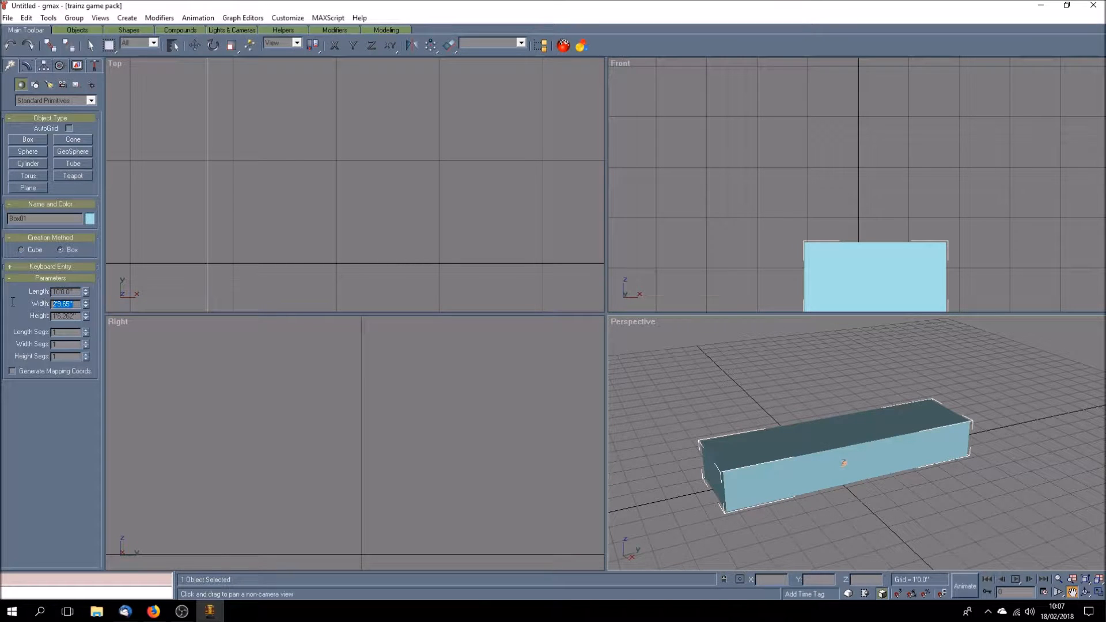
pyautogui.write('8')
pyautogui.press('Return')
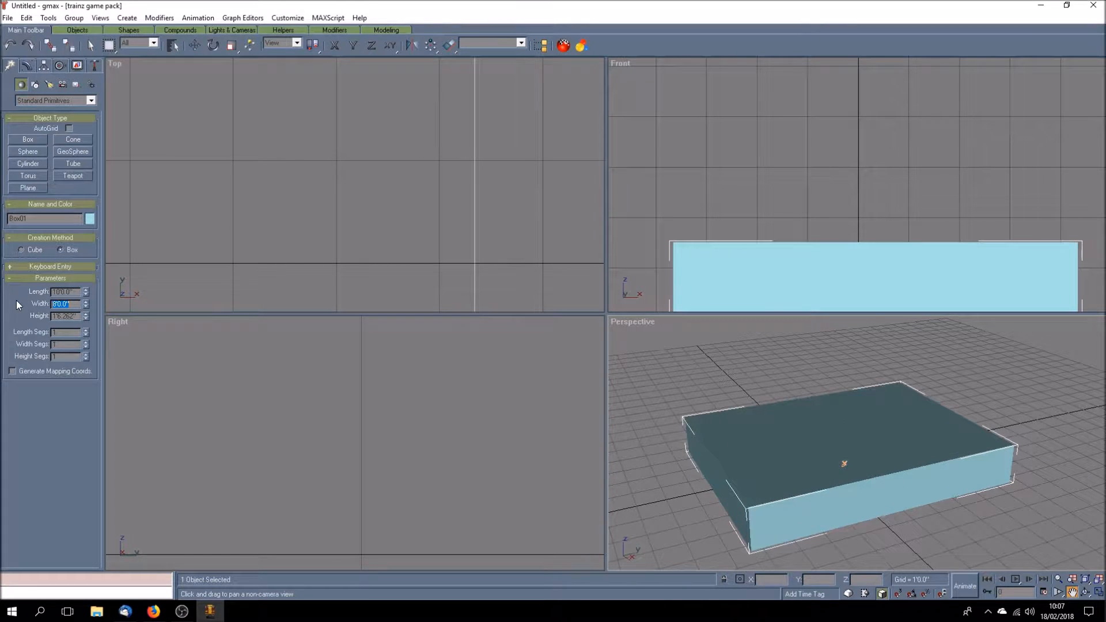
pyautogui.press('Tab')
pyautogui.write('6')
pyautogui.press('Return')
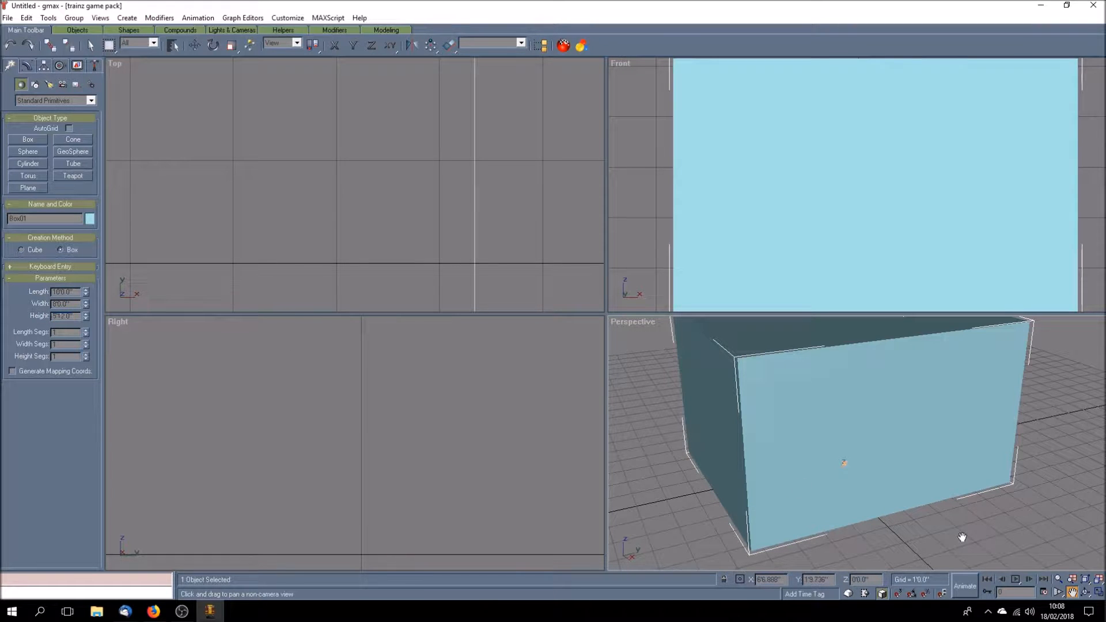
# Center the box's pivot point to the object and align it to the world, adjusting only the pivot
pyautogui.scroll(-5, 833, 464)
pyautogui.moveTo(849, 453); pyautogui.dragTo(805, 466)
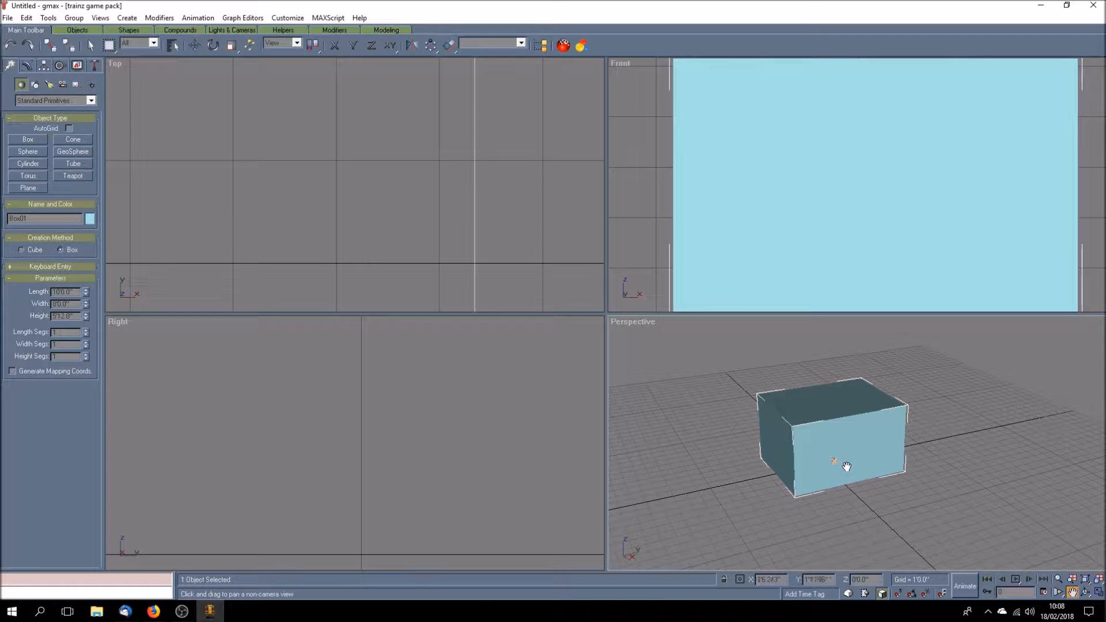
pyautogui.click(1085, 592)
pyautogui.moveTo(867, 493)
pyautogui.mouseDown()
pyautogui.moveTo(950, 462)
pyautogui.moveTo(899, 477)
pyautogui.moveTo(858, 464)
pyautogui.moveTo(883, 488)
pyautogui.mouseUp()
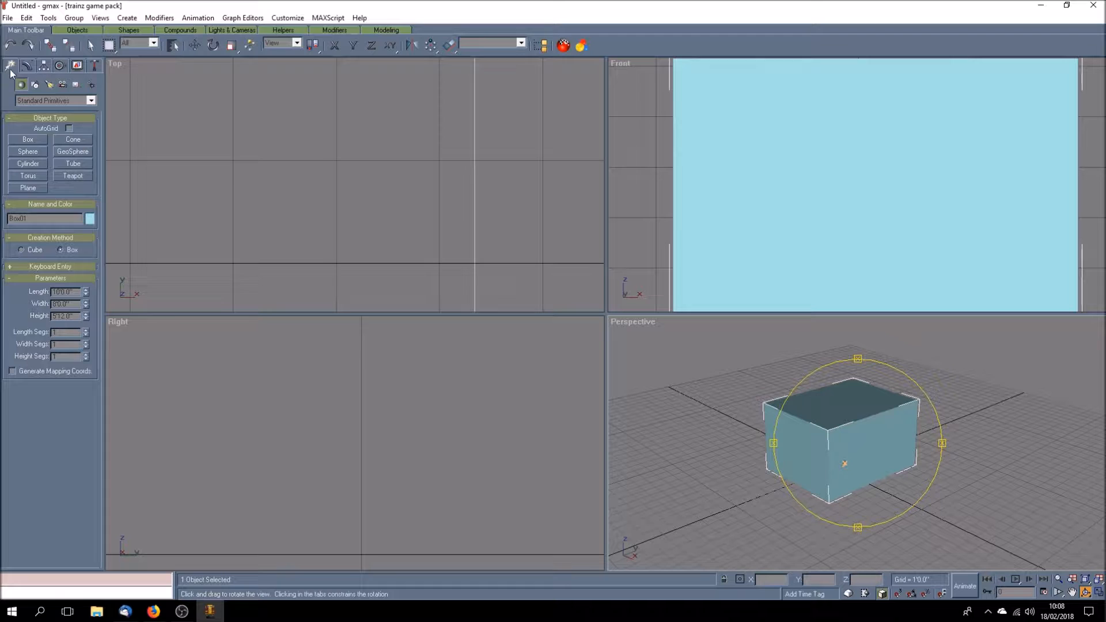
pyautogui.click(42, 66)
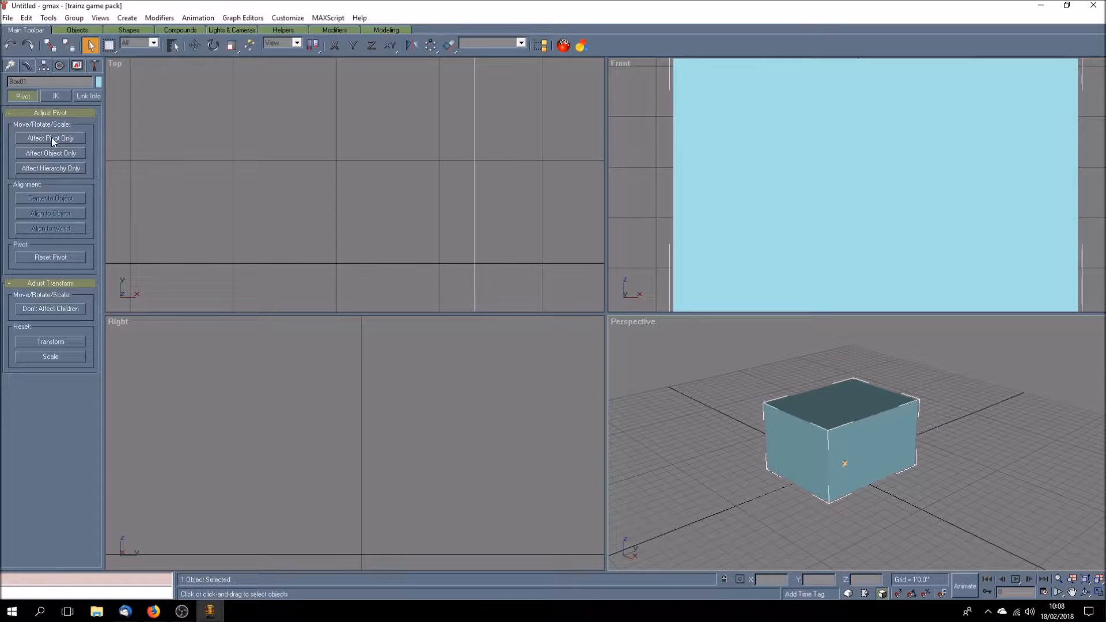
pyautogui.click(51, 138)
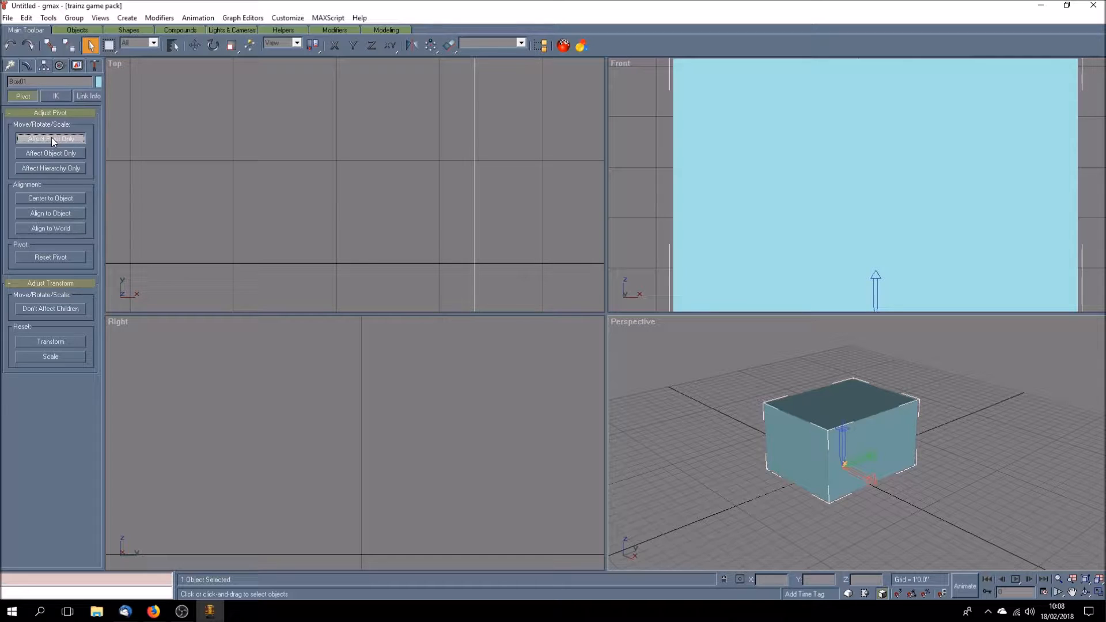
pyautogui.click(51, 198)
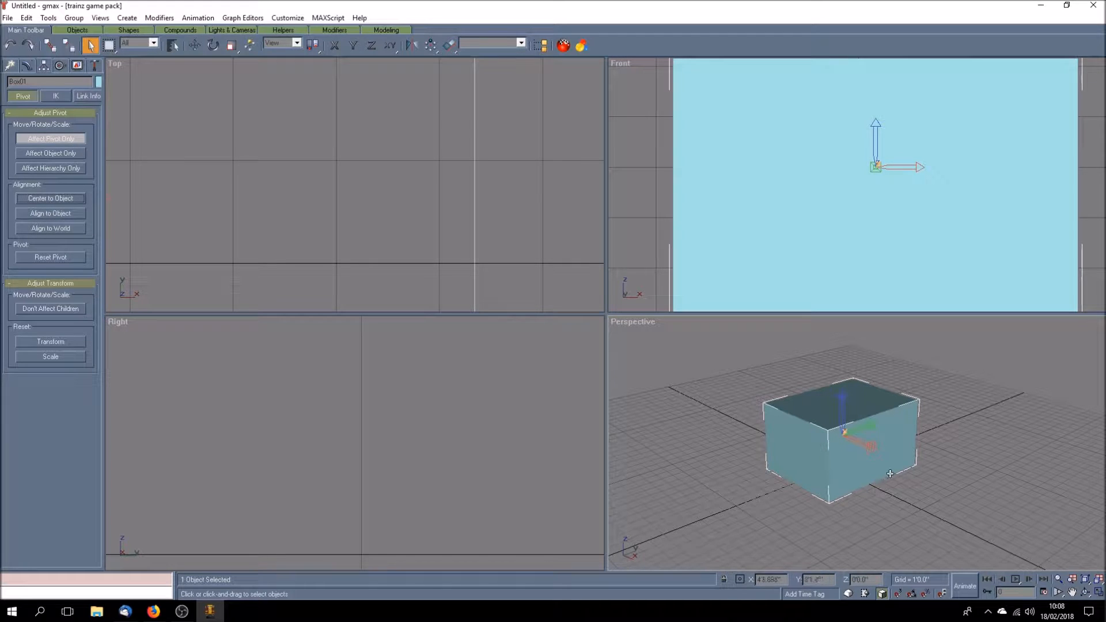
pyautogui.click(57, 229)
pyautogui.click(64, 139)
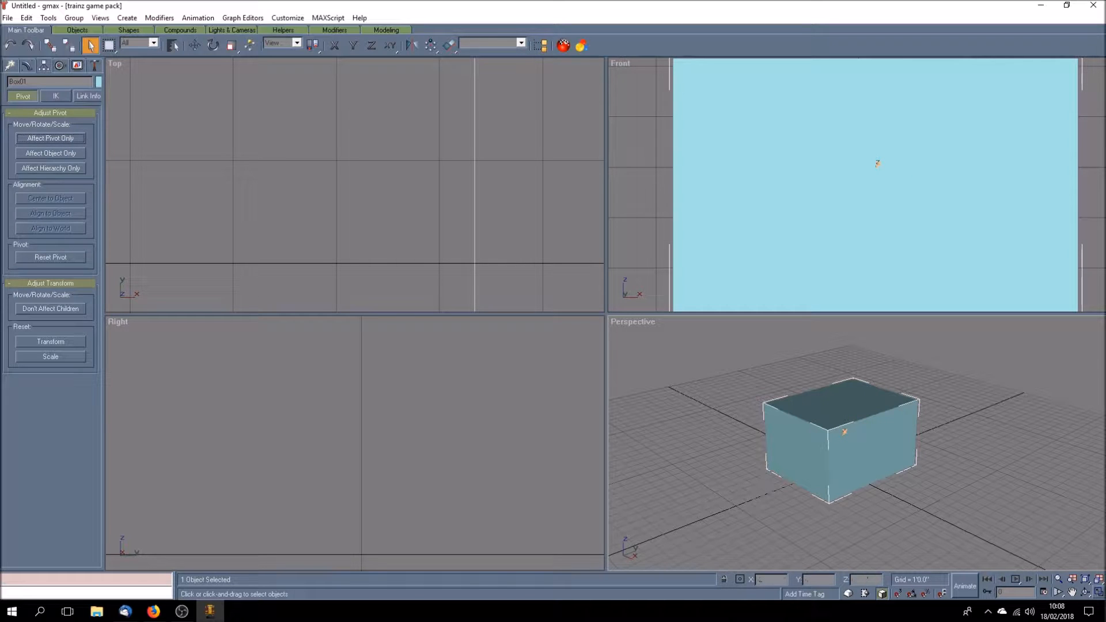
# Apply an Edit Mesh modifier to the box and switch to its Vertex sub-object level
pyautogui.click(1072, 592)
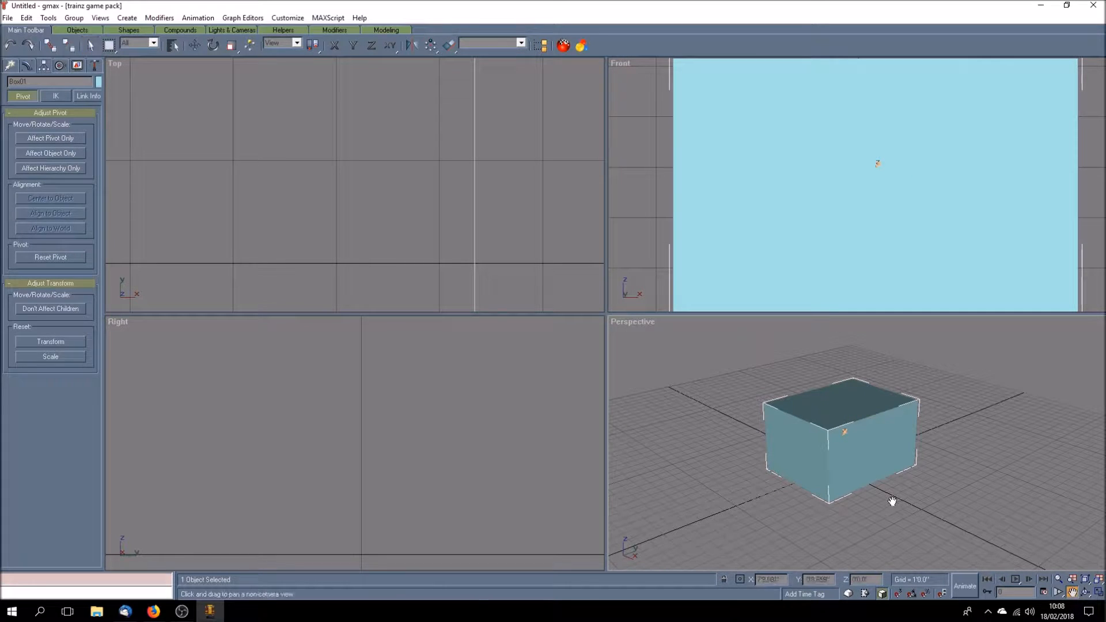
pyautogui.moveTo(888, 491); pyautogui.dragTo(888, 505)
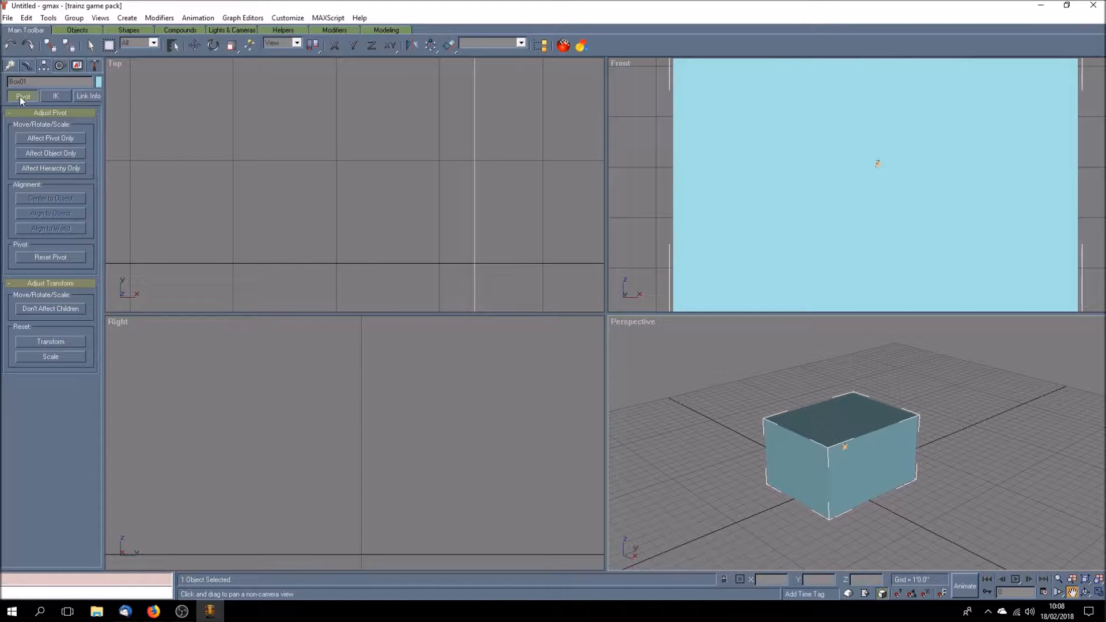
pyautogui.click(10, 65)
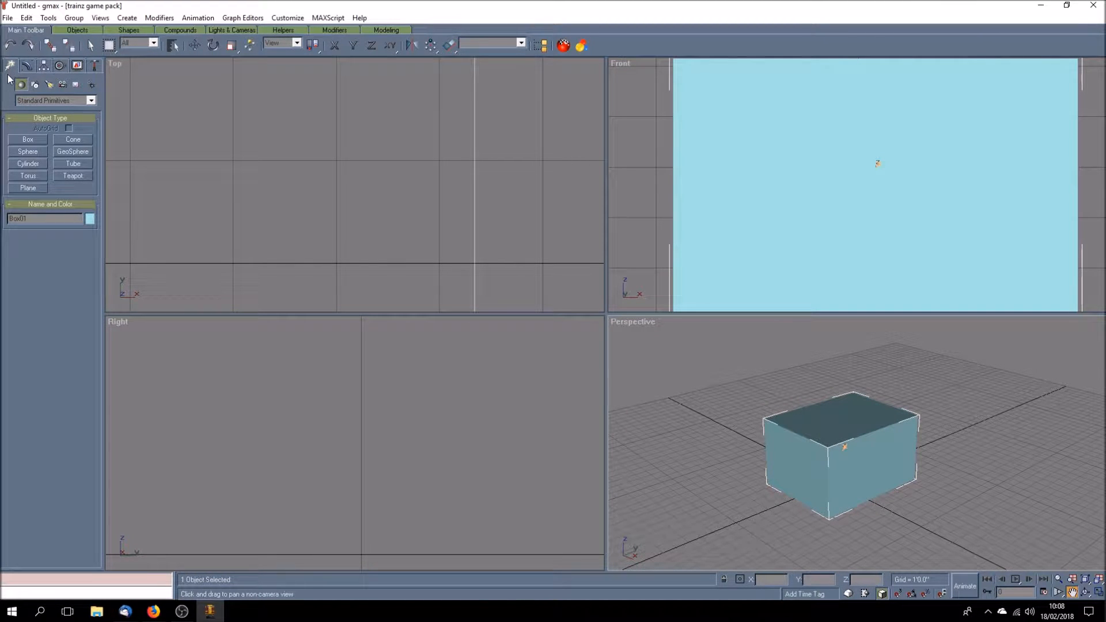
pyautogui.click(29, 67)
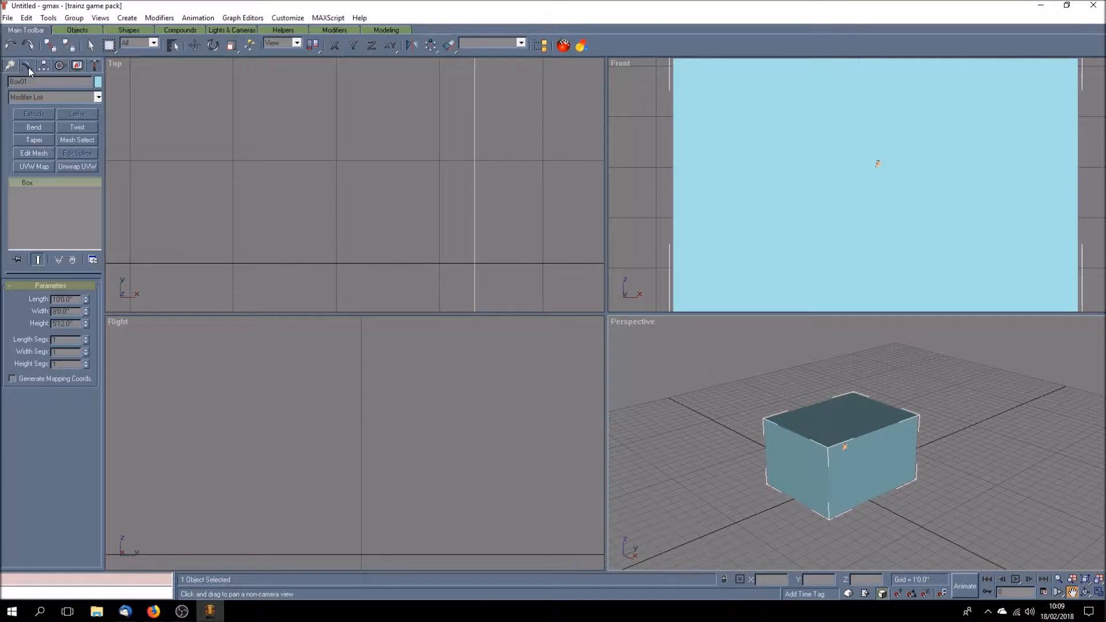
pyautogui.click(1086, 592)
pyautogui.moveTo(882, 479); pyautogui.dragTo(911, 475)
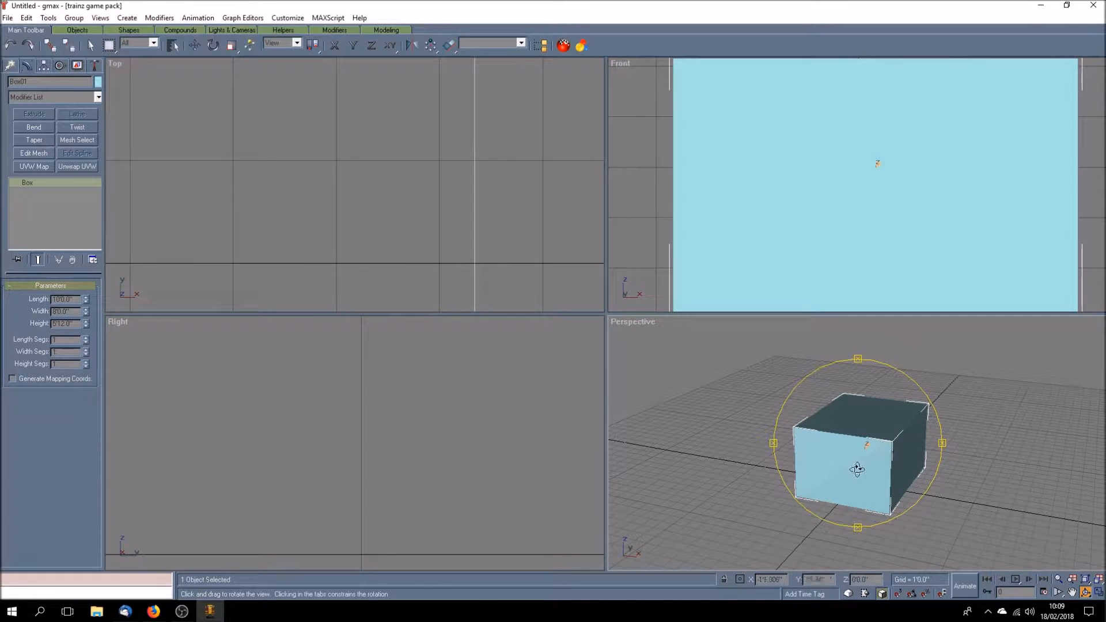
pyautogui.moveTo(859, 465); pyautogui.dragTo(826, 469)
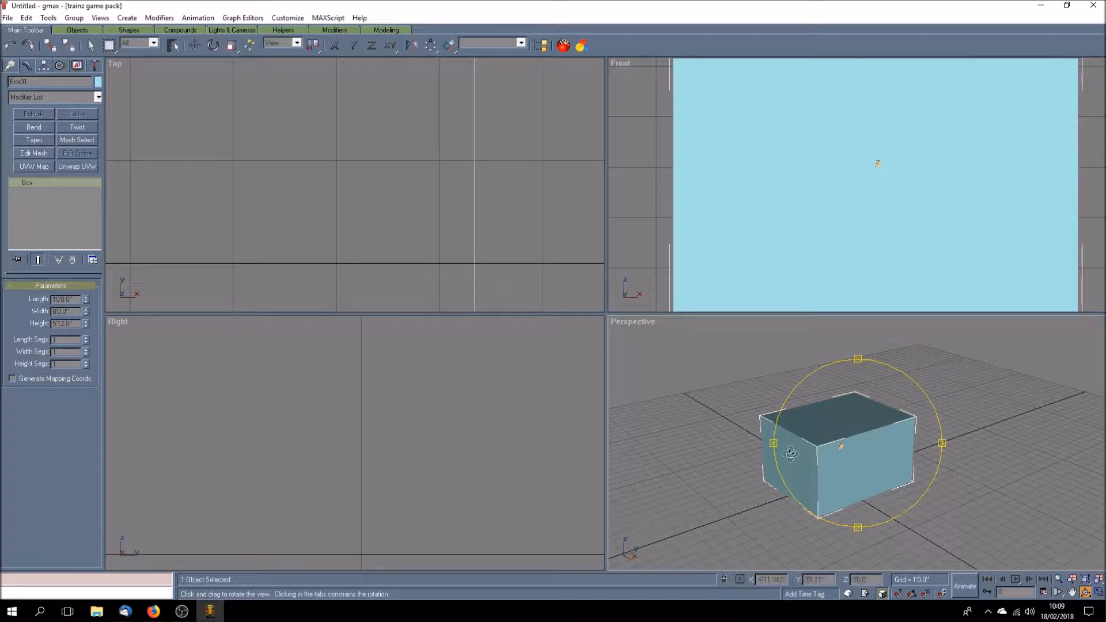
pyautogui.moveTo(854, 463)
pyautogui.mouseDown()
pyautogui.moveTo(877, 462)
pyautogui.moveTo(849, 465)
pyautogui.mouseUp()
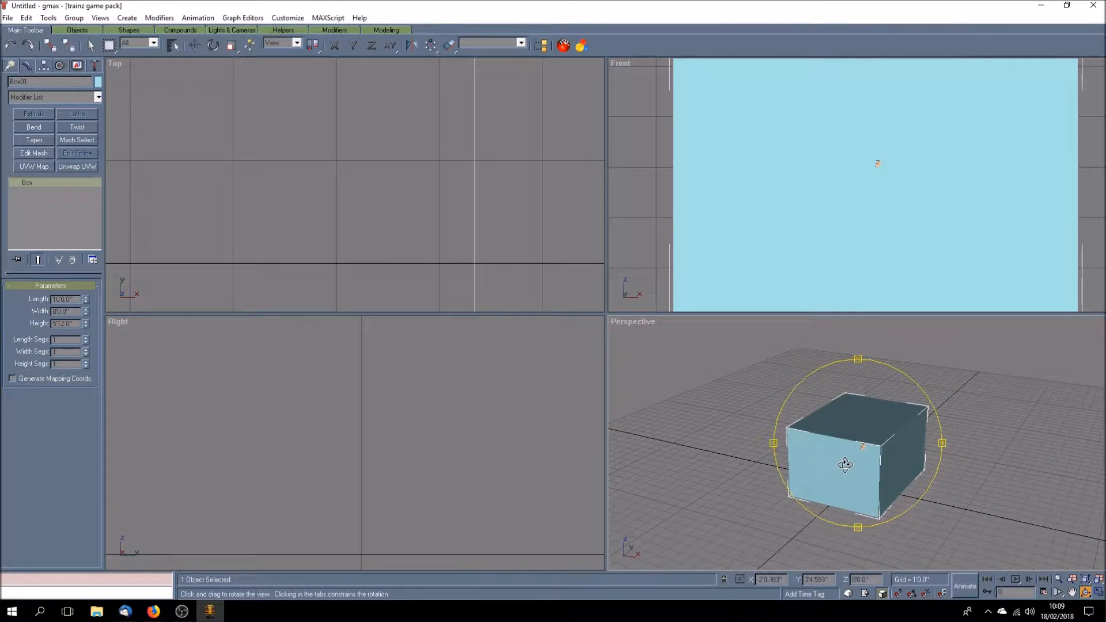
pyautogui.click(38, 152)
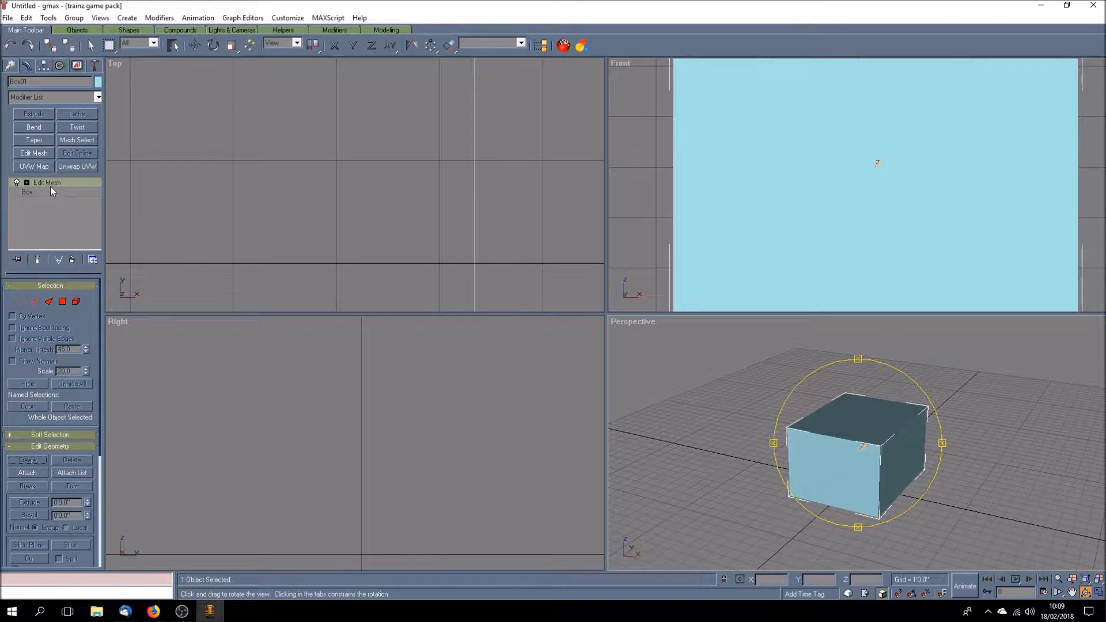
pyautogui.moveTo(860, 494); pyautogui.dragTo(853, 468)
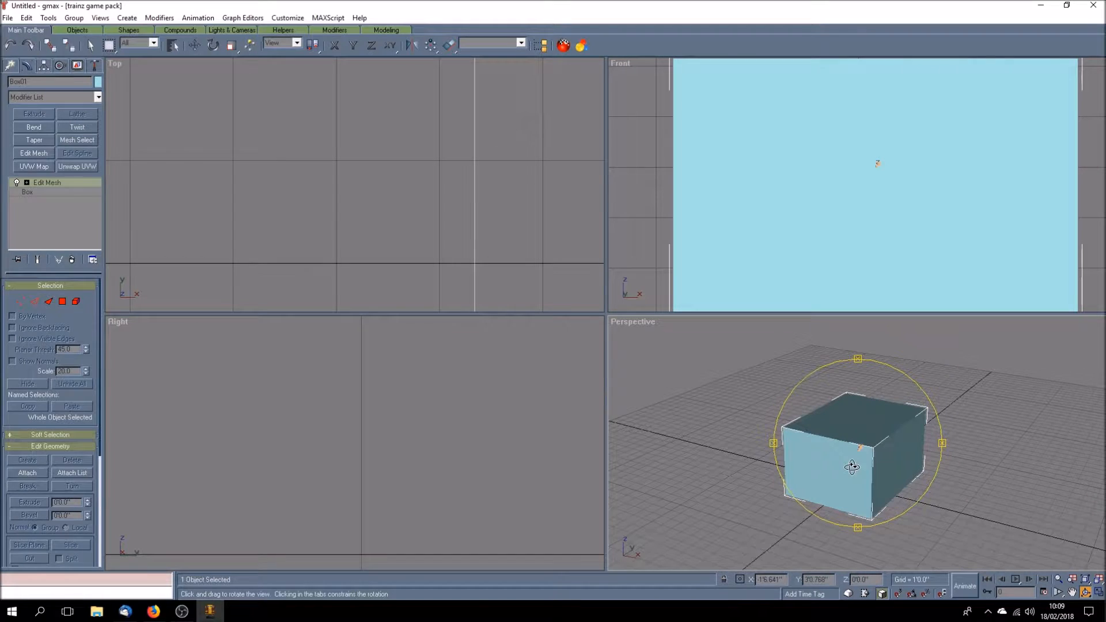
pyautogui.click(27, 183)
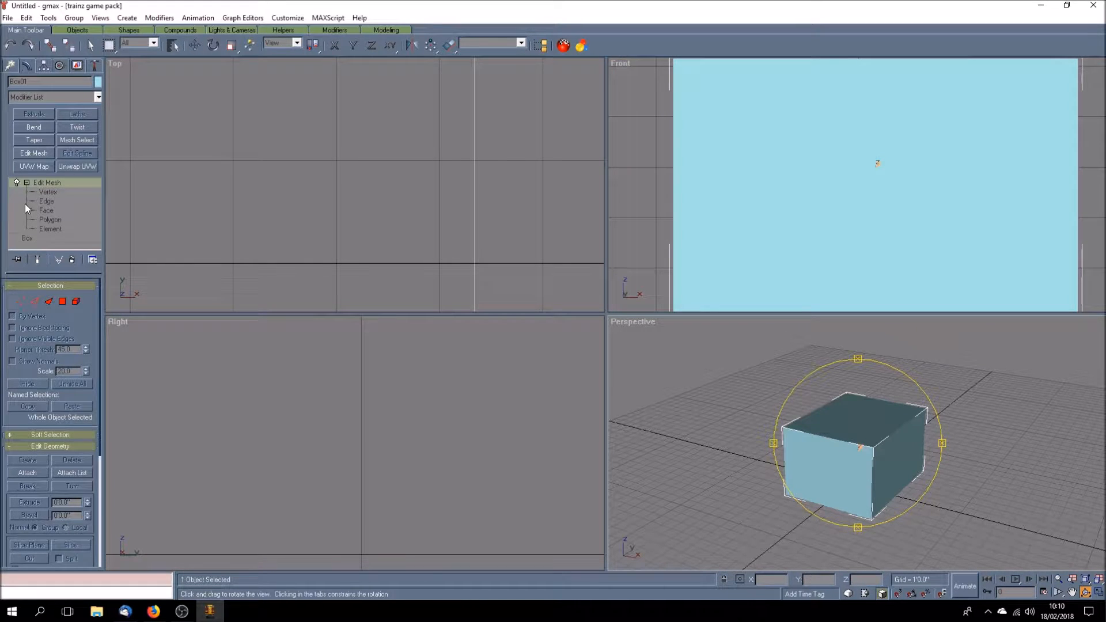
pyautogui.click(53, 193)
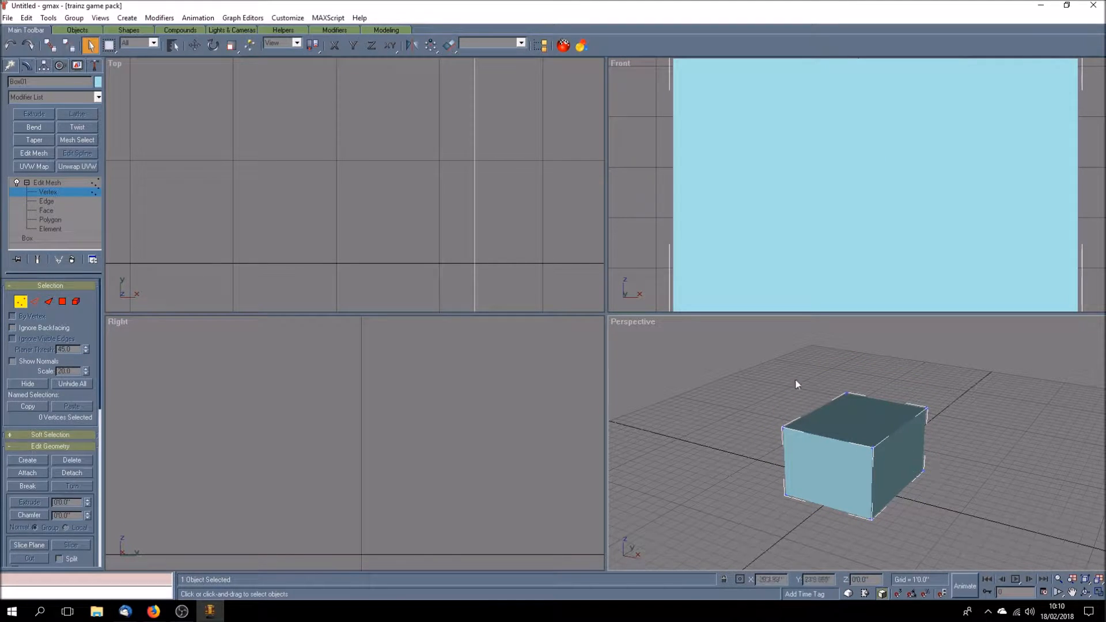
# Set the Front view to wireframe and enlarge the Perspective view to fill the whole viewport area
pyautogui.rightClick(622, 64)
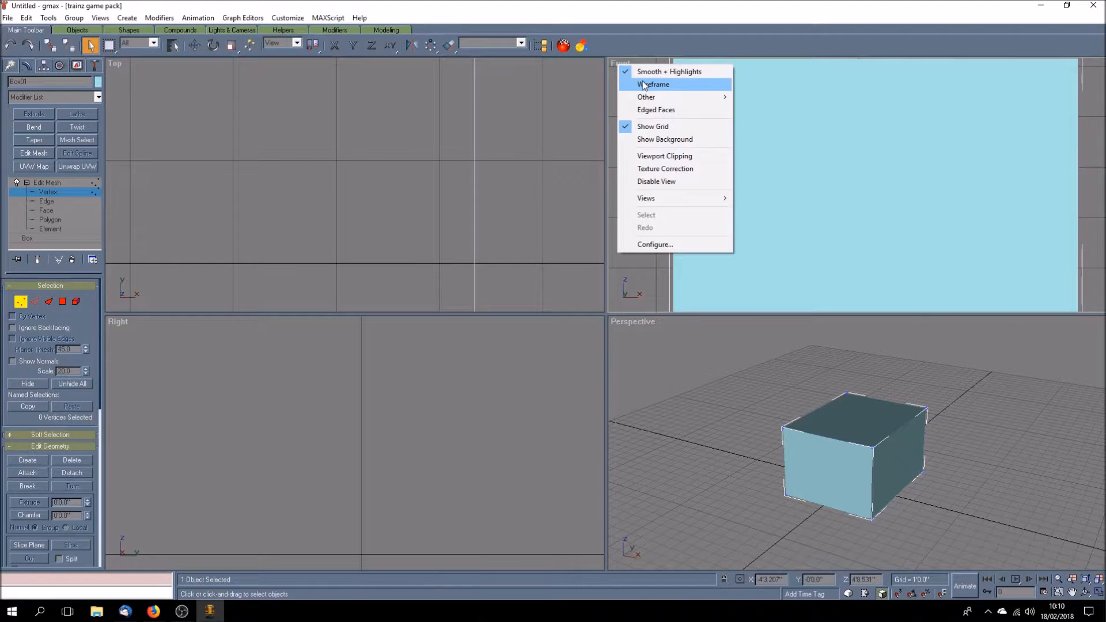
pyautogui.click(643, 84)
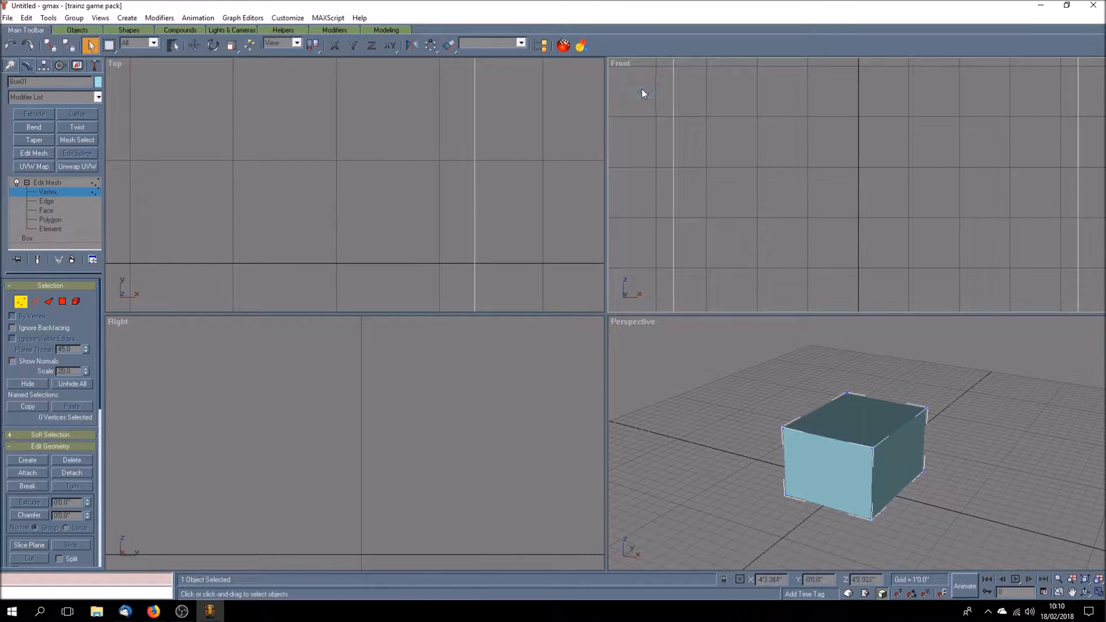
pyautogui.click(1099, 592)
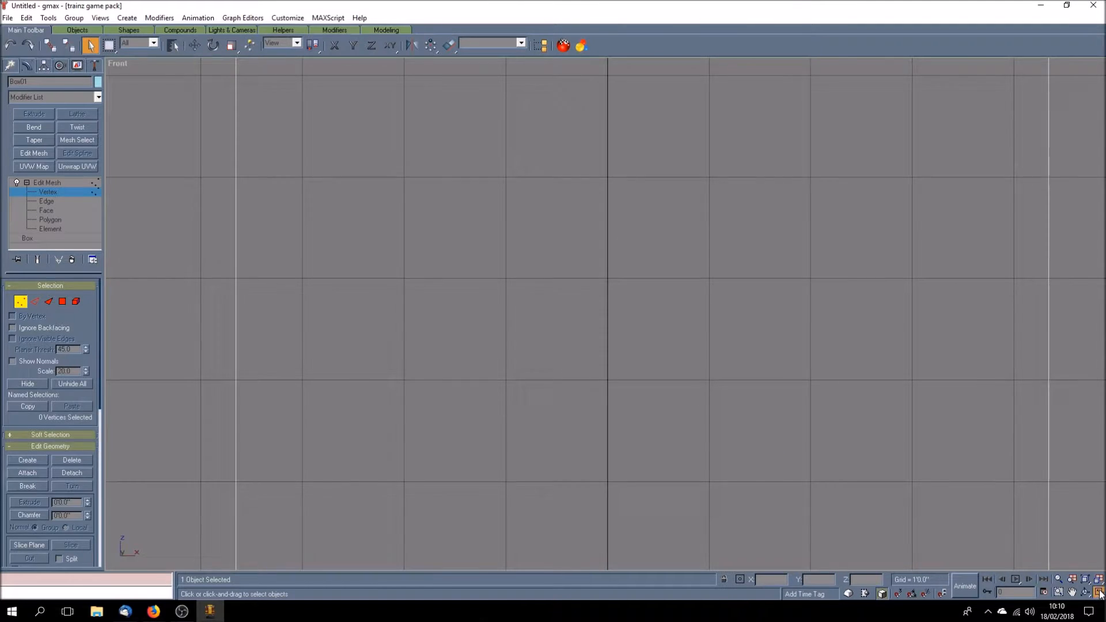
pyautogui.click(1099, 592)
pyautogui.click(929, 516)
pyautogui.click(1097, 592)
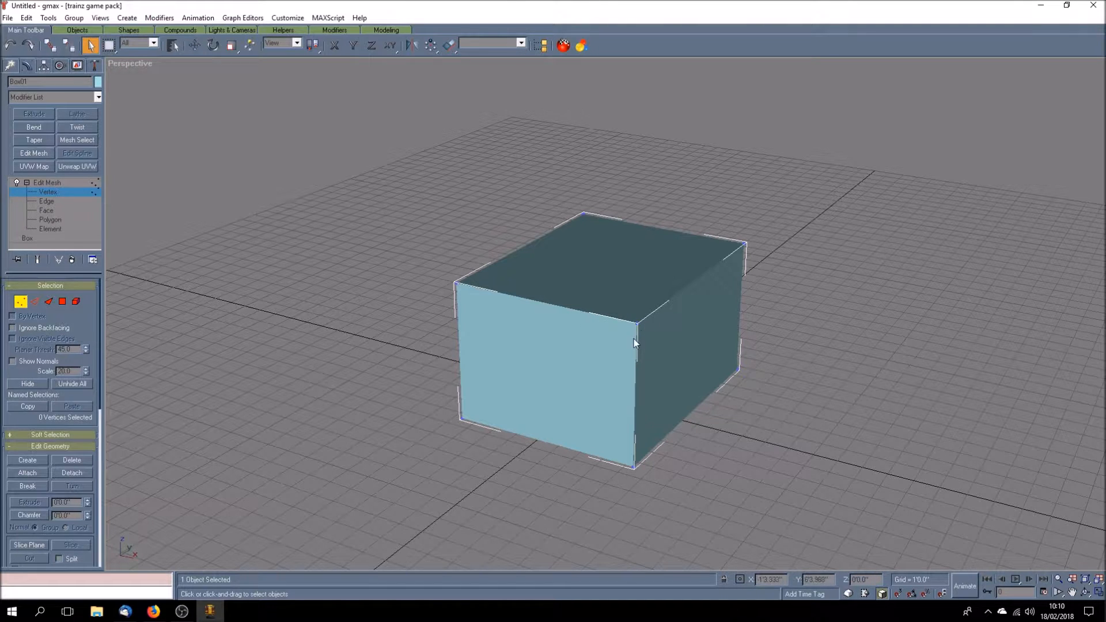
# Display the Perspective view in wireframe and restore its Smooth + Highlights shading
pyautogui.rightClick(135, 62)
pyautogui.click(150, 81)
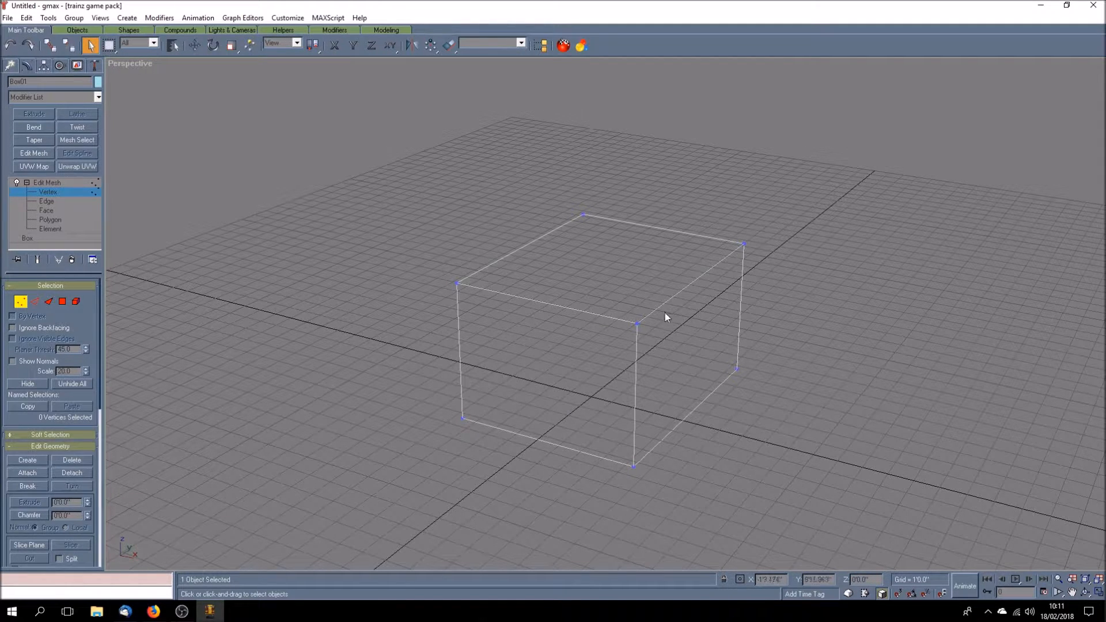
pyautogui.rightClick(134, 65)
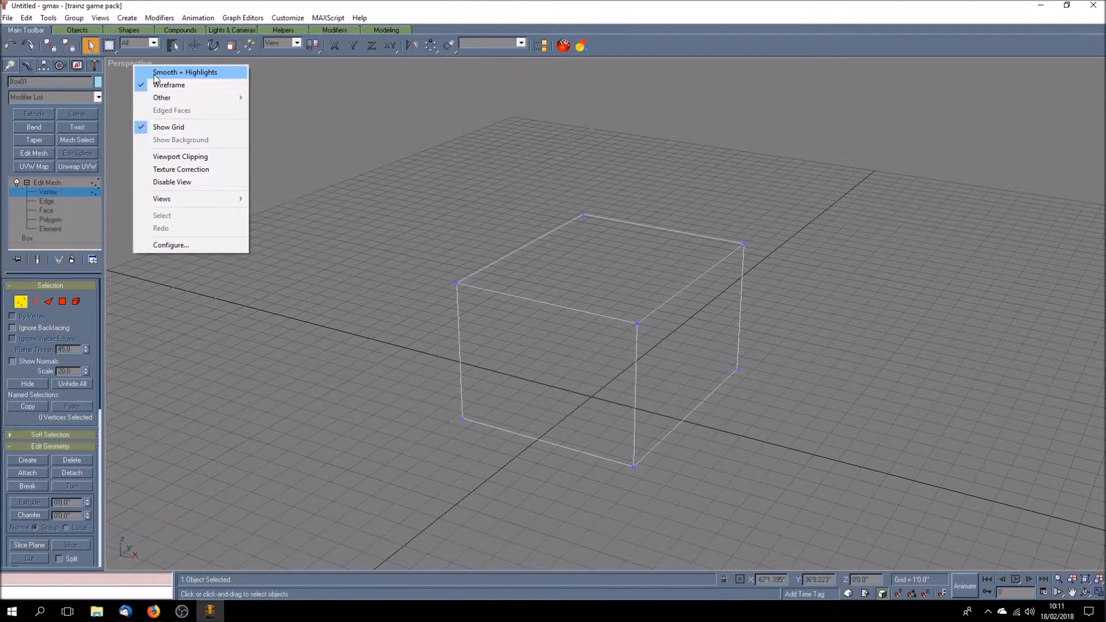
pyautogui.click(155, 73)
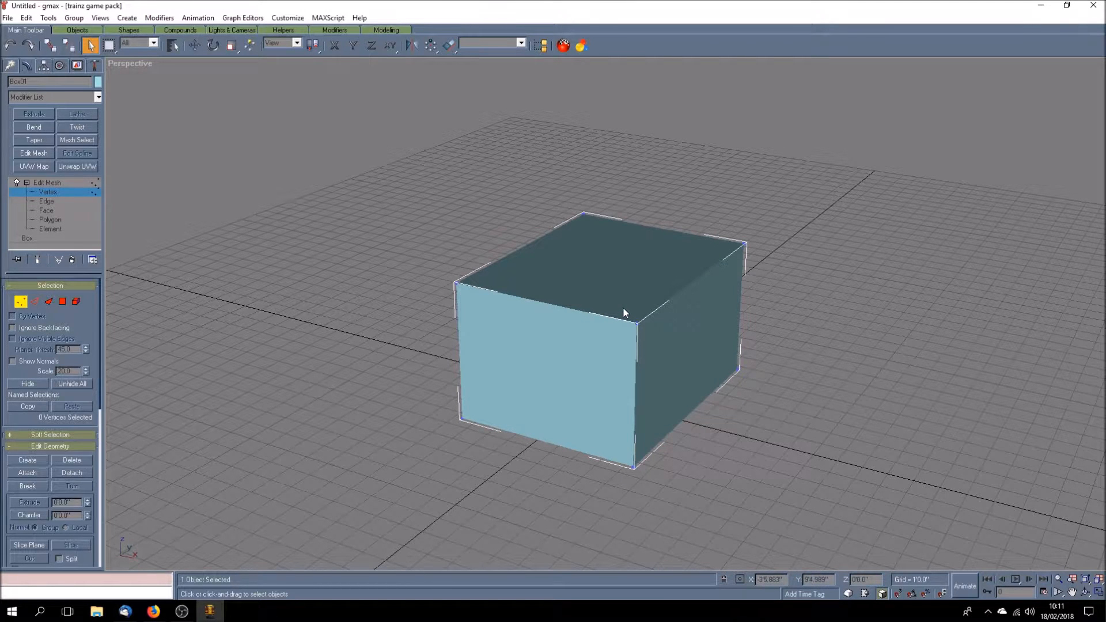
# Break the box's nearest top corner vertex into separate vertices and clear the selection
pyautogui.moveTo(623, 307); pyautogui.dragTo(655, 344)
pyautogui.moveTo(26, 420); pyautogui.dragTo(43, 312)
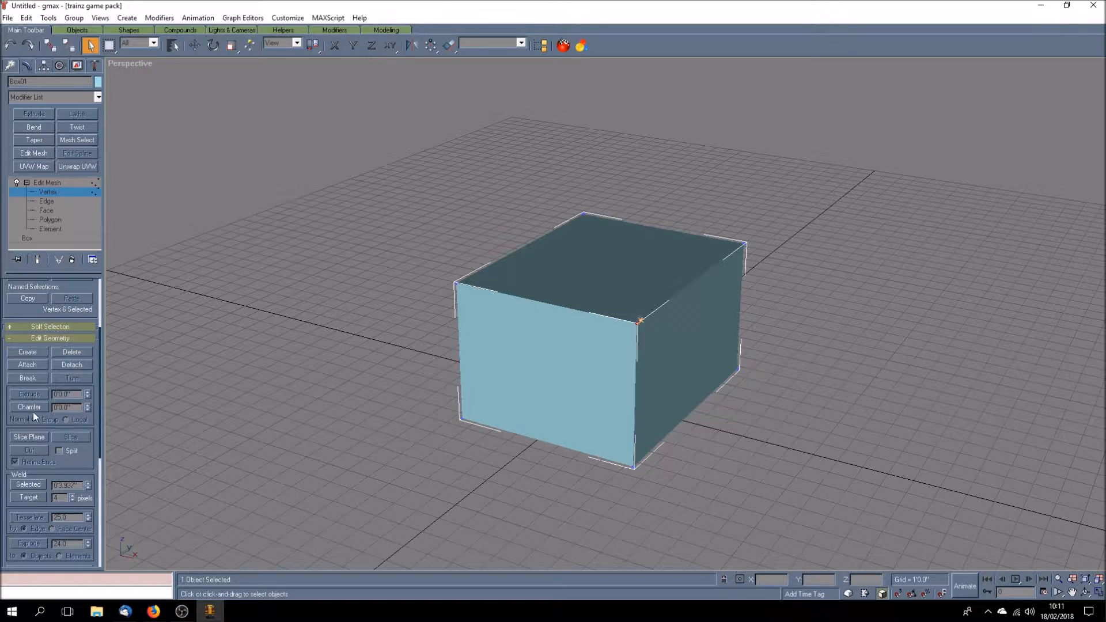
pyautogui.click(30, 378)
pyautogui.click(808, 412)
# Move one of the separated top corner vertices about 2 ft 3 in outward along the X axis
pyautogui.click(640, 321)
pyautogui.click(195, 45)
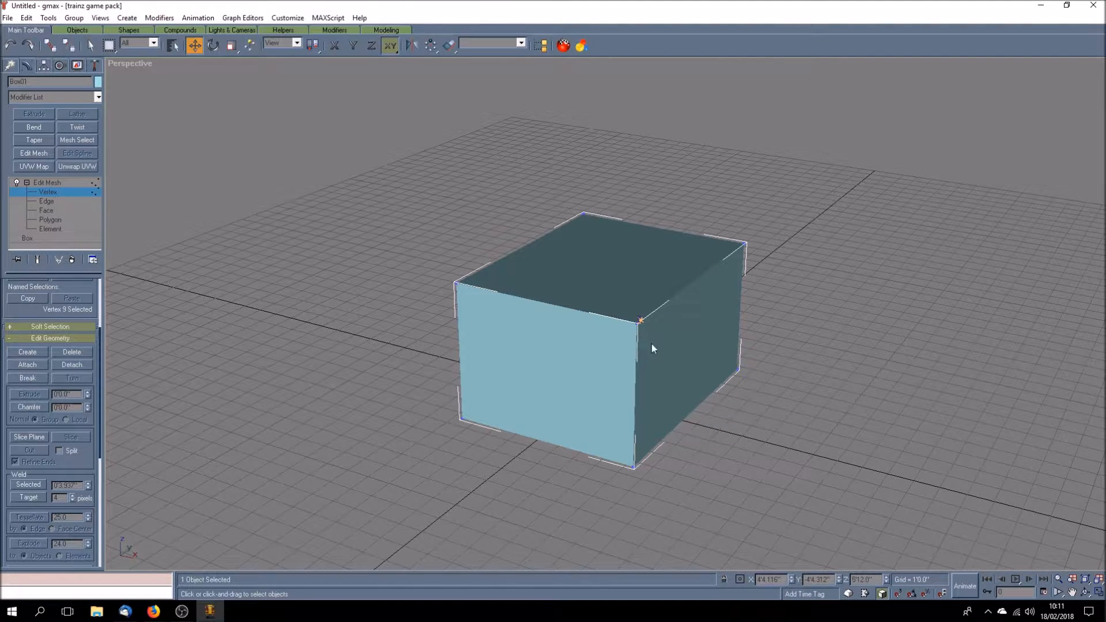
pyautogui.press('F5')
pyautogui.moveTo(638, 325); pyautogui.dragTo(694, 373)
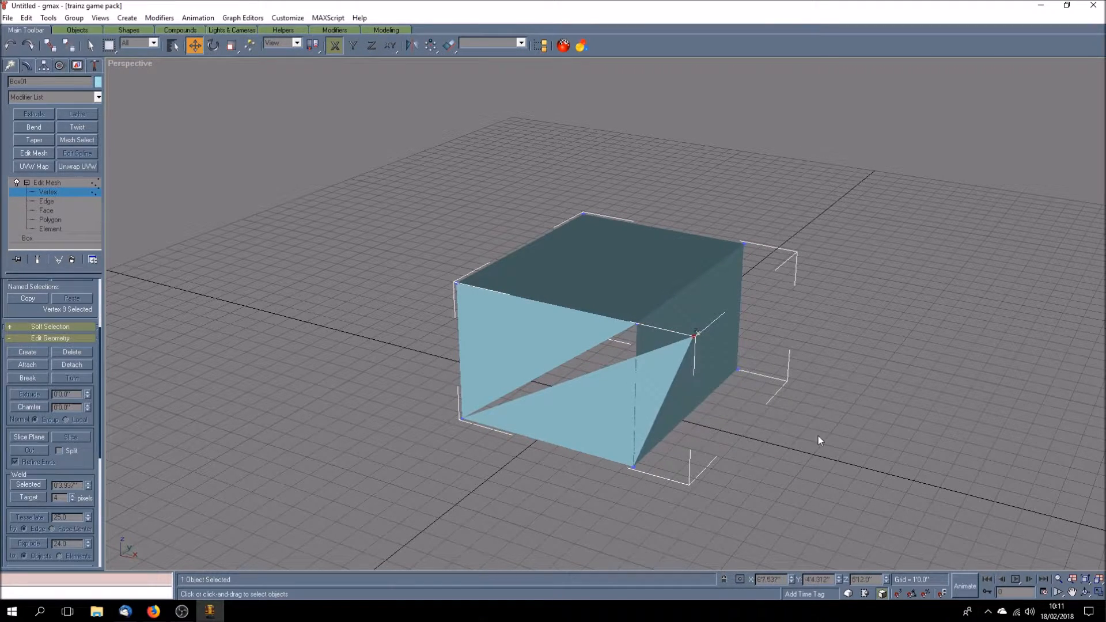
# Pull the same loose vertex slightly back along X and about 5 ft 2 in outward along the Y axis
pyautogui.click(1087, 592)
pyautogui.moveTo(647, 413)
pyautogui.mouseDown()
pyautogui.moveTo(576, 415)
pyautogui.moveTo(611, 404)
pyautogui.moveTo(605, 415)
pyautogui.moveTo(629, 415)
pyautogui.mouseUp()
pyautogui.click(195, 45)
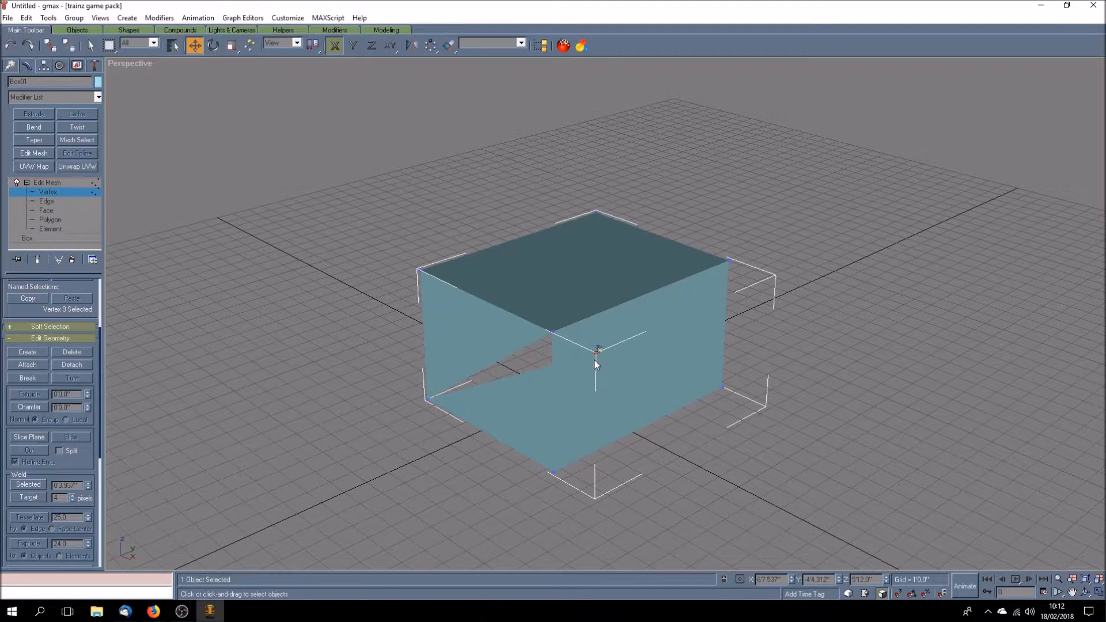
pyautogui.moveTo(598, 353)
pyautogui.mouseDown()
pyautogui.moveTo(583, 349)
pyautogui.moveTo(594, 352)
pyautogui.mouseUp()
pyautogui.click(353, 45)
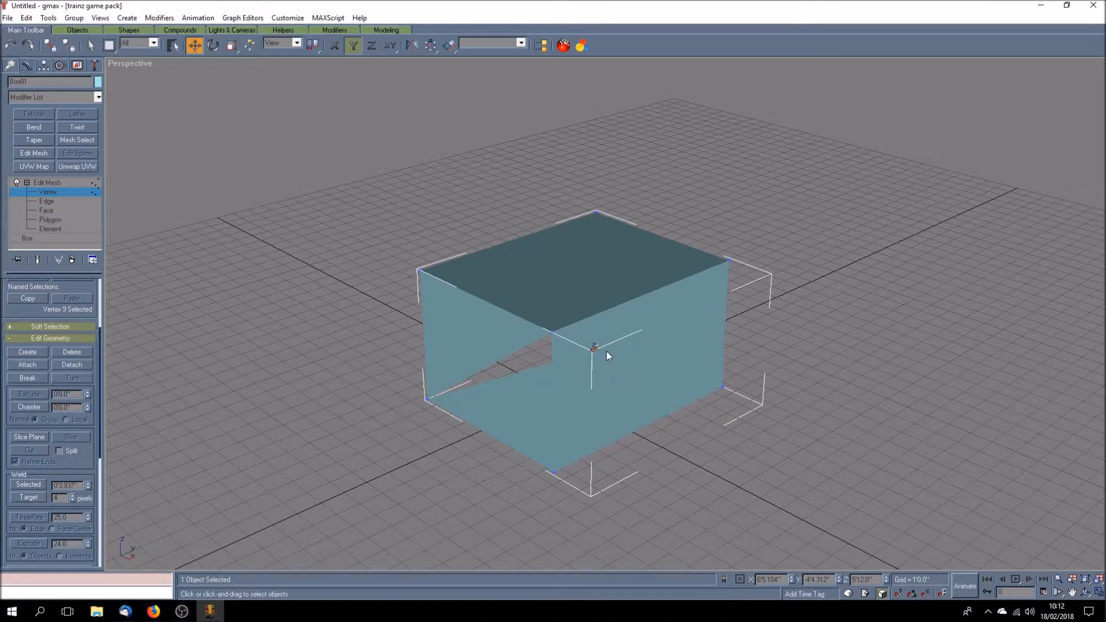
pyautogui.moveTo(585, 356); pyautogui.dragTo(478, 411)
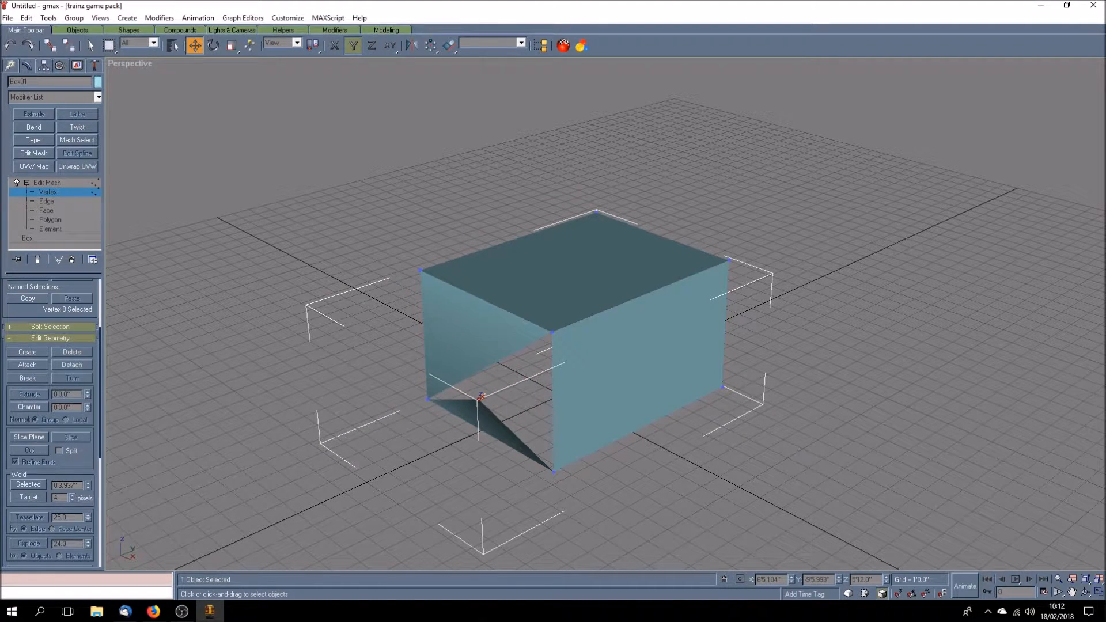
# Move a second separated vertex from the broken corner about 1 ft 7 in inward along X and 4 ft 8 in outward along Y
pyautogui.click(1085, 592)
pyautogui.moveTo(622, 373); pyautogui.dragTo(639, 357)
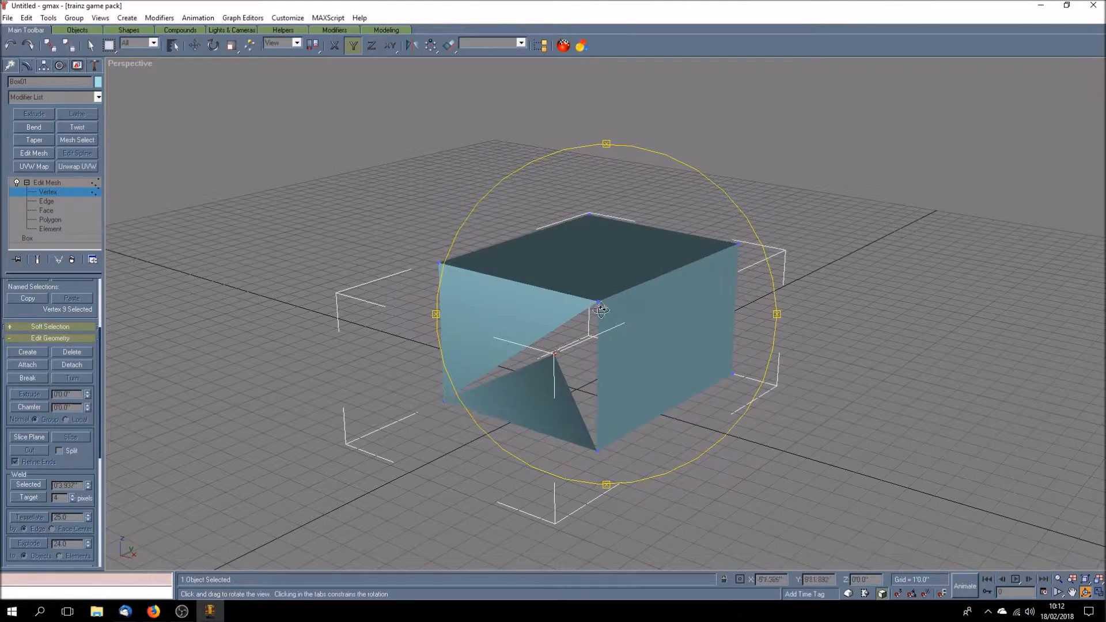
pyautogui.click(195, 46)
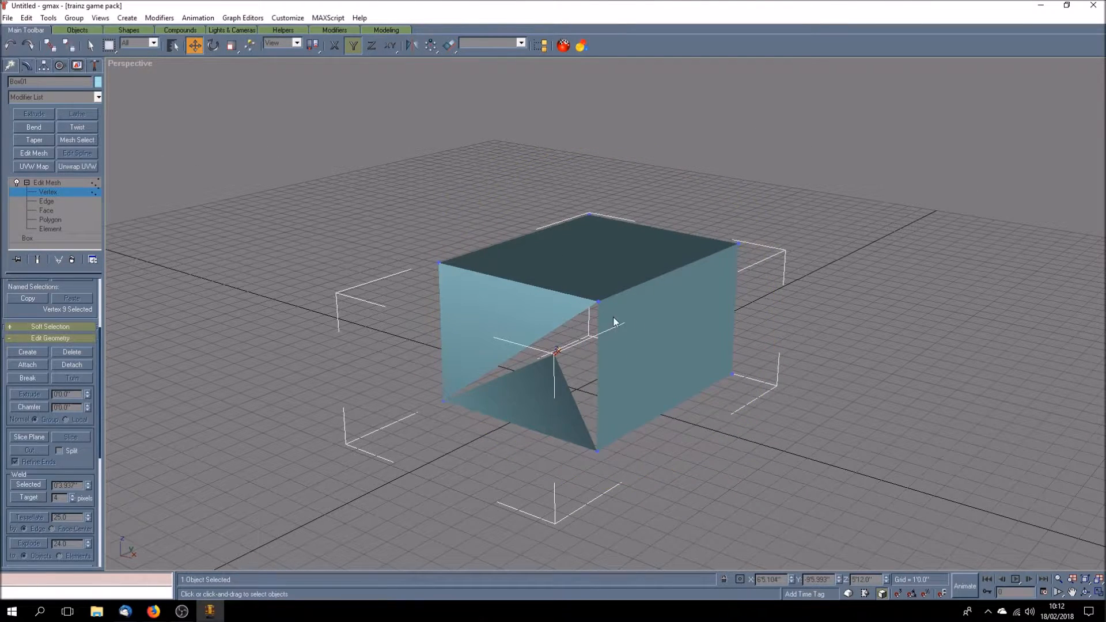
pyautogui.click(599, 302)
pyautogui.press('F5')
pyautogui.moveTo(605, 302); pyautogui.dragTo(563, 309)
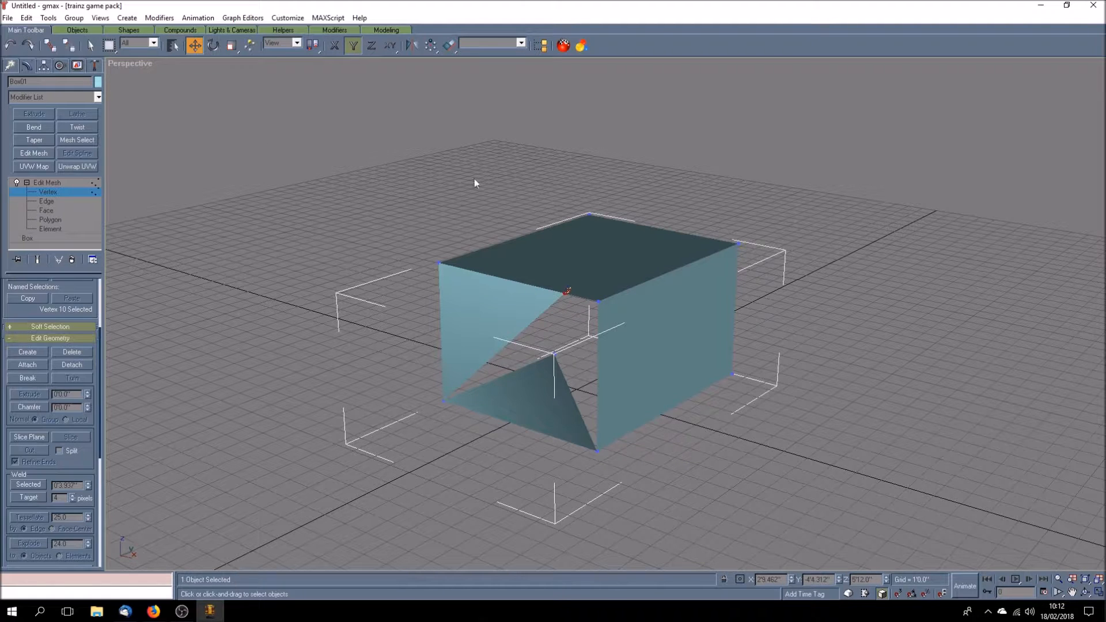
pyautogui.moveTo(563, 294); pyautogui.dragTo(478, 321)
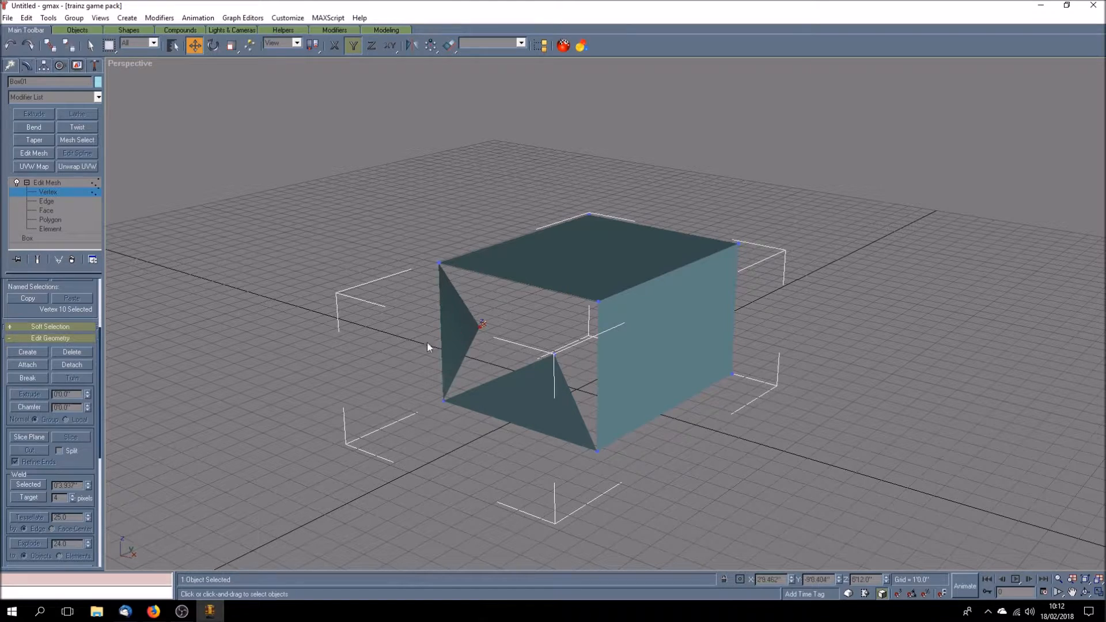
# Move a third separated vertex away from the broken top corner, constrained to the XY plane
pyautogui.click(1085, 593)
pyautogui.moveTo(610, 408)
pyautogui.mouseDown()
pyautogui.moveTo(654, 411)
pyautogui.moveTo(564, 414)
pyautogui.moveTo(637, 402)
pyautogui.moveTo(625, 403)
pyautogui.moveTo(643, 413)
pyautogui.moveTo(585, 407)
pyautogui.moveTo(632, 413)
pyautogui.moveTo(620, 410)
pyautogui.mouseUp()
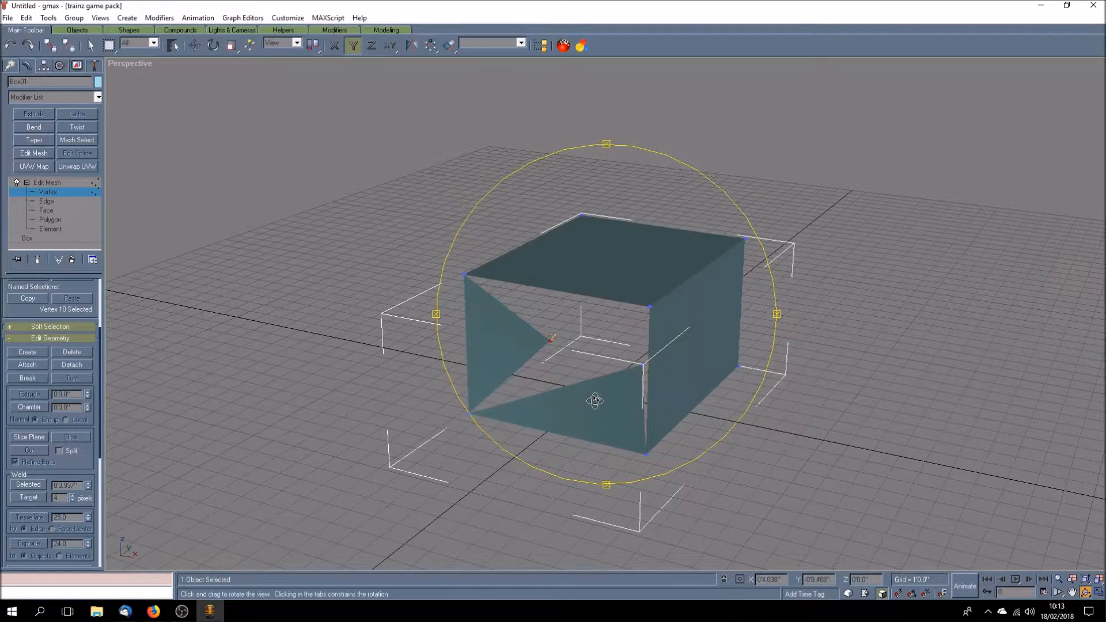
pyautogui.click(194, 47)
pyautogui.click(648, 305)
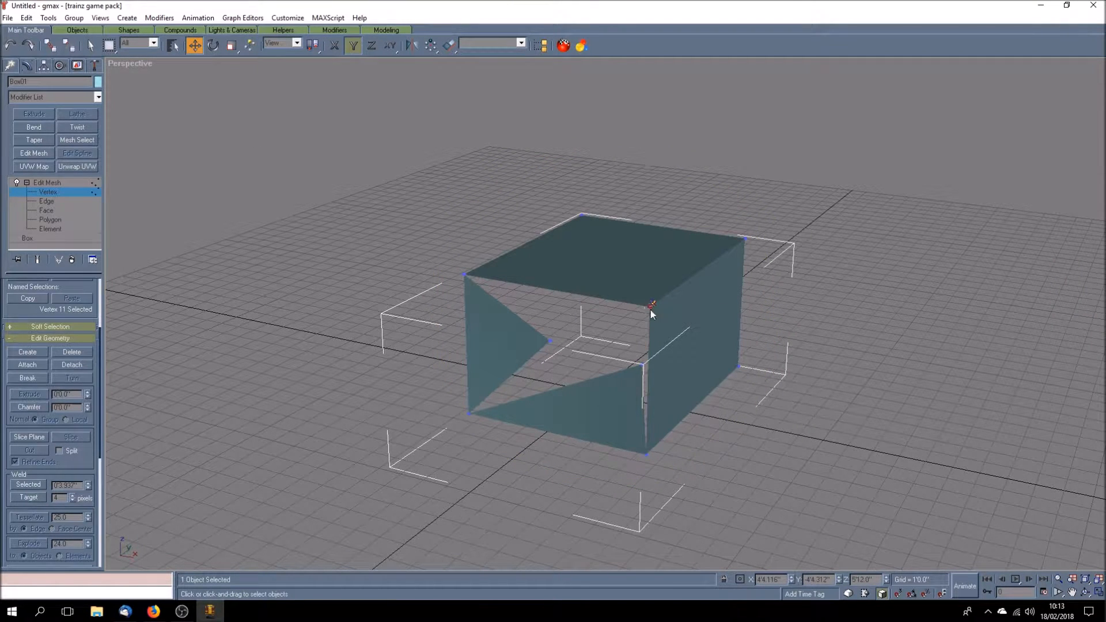
pyautogui.press('F8')
pyautogui.moveTo(650, 307); pyautogui.dragTo(648, 377)
pyautogui.click(1086, 592)
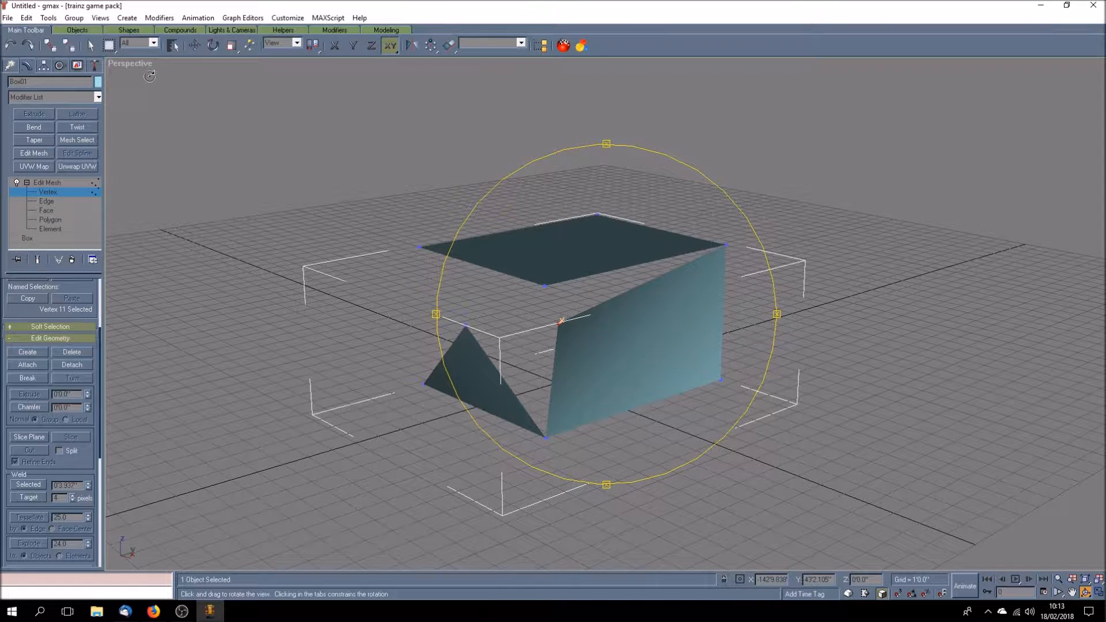
# Undo all the moves of the separated corner vertices, keeping the vertex break
pyautogui.click(10, 46)
pyautogui.click(10, 45)
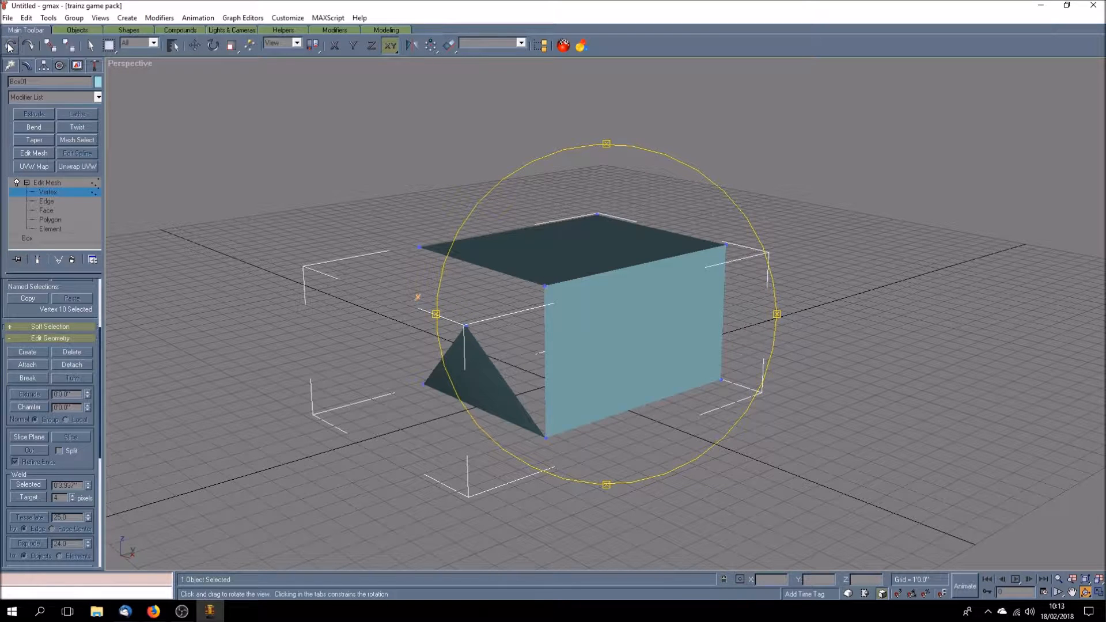
pyautogui.click(10, 45)
pyautogui.click(10, 45)
pyautogui.click(10, 45)
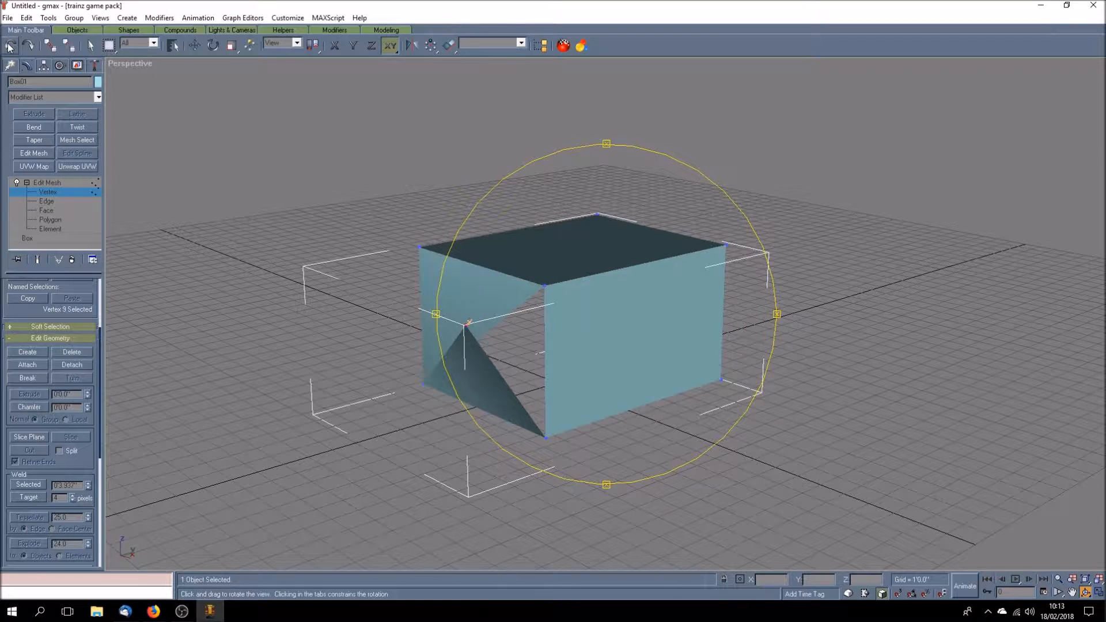
pyautogui.click(10, 46)
pyautogui.click(10, 45)
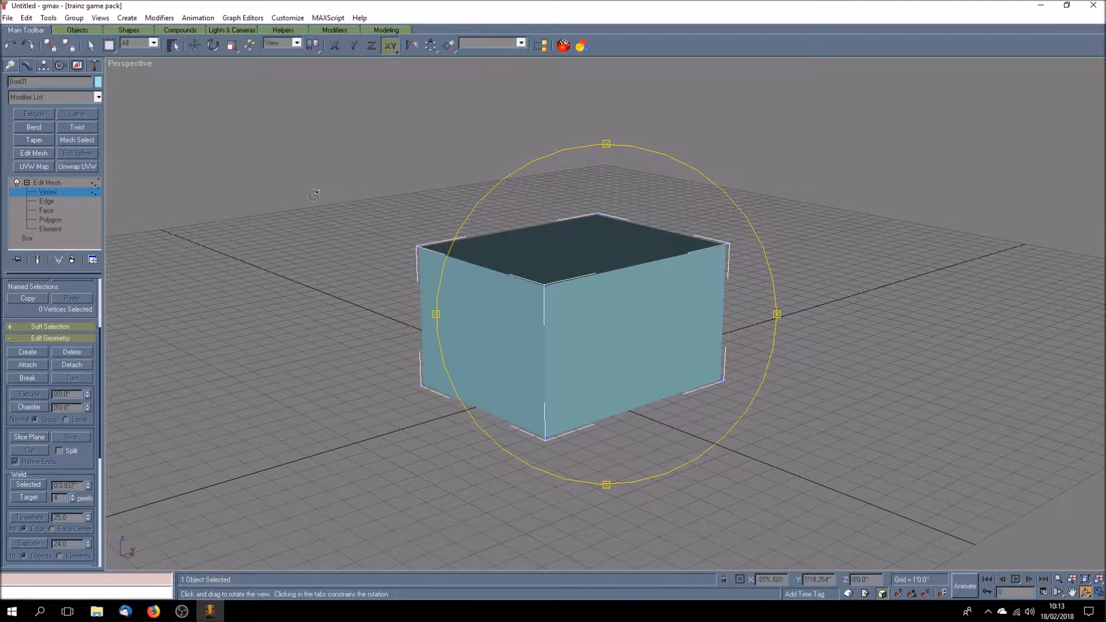
# Move one loose vertex at the broken top corner about 1 ft 5 in outward along the Y axis
pyautogui.click(196, 46)
pyautogui.click(543, 286)
pyautogui.press('F6')
pyautogui.moveTo(545, 285); pyautogui.dragTo(514, 295)
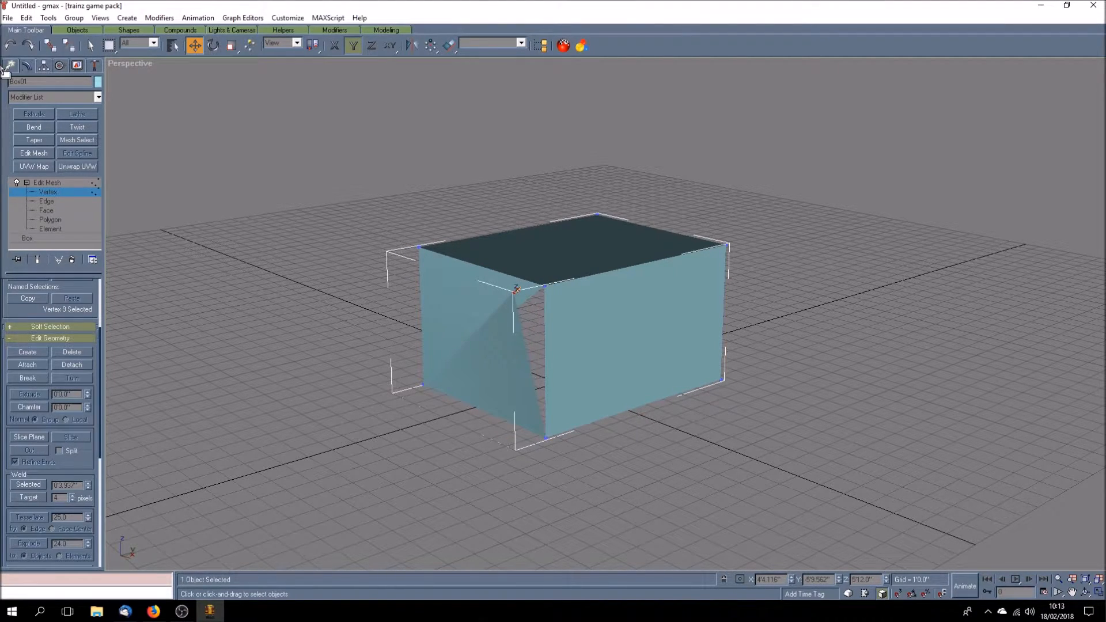
# Undo the remaining vertex moves and the vertex break at the box's top corner
pyautogui.click(10, 46)
pyautogui.click(11, 46)
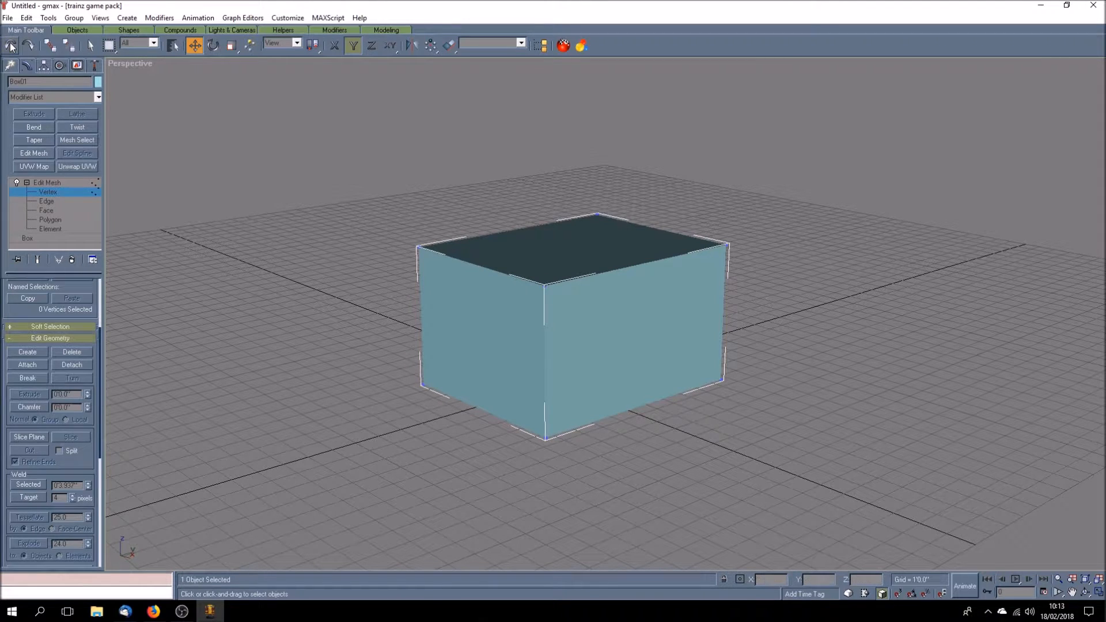
pyautogui.click(10, 45)
pyautogui.click(10, 45)
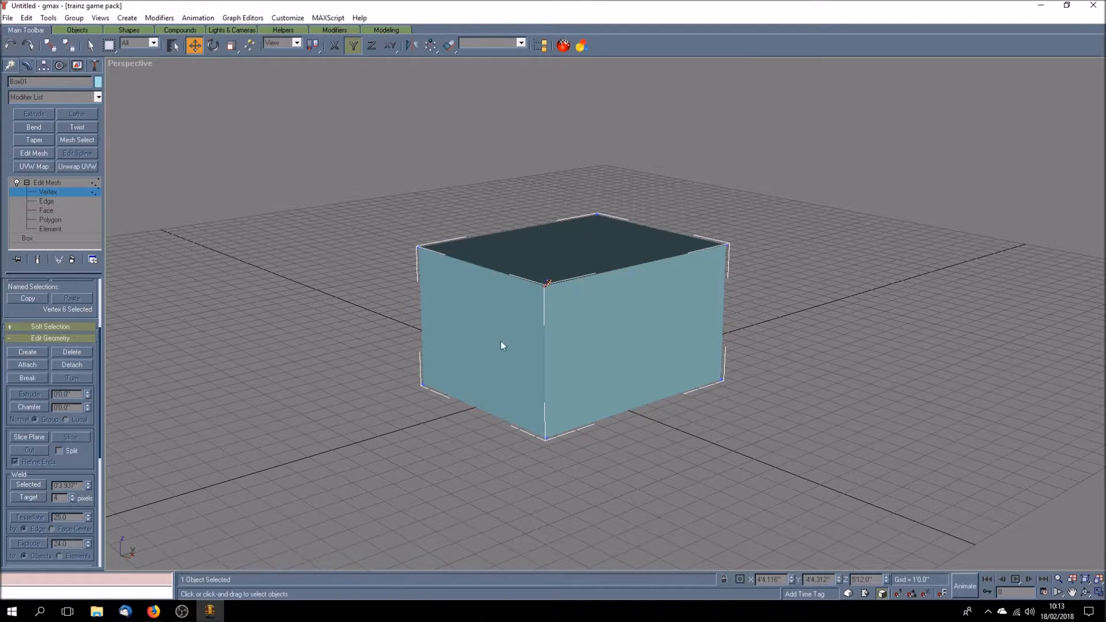
# Raise the unbroken top corner vertex about 1 ft along the Z axis, undo the move and deselect the vertex
pyautogui.moveTo(545, 287); pyautogui.dragTo(529, 254)
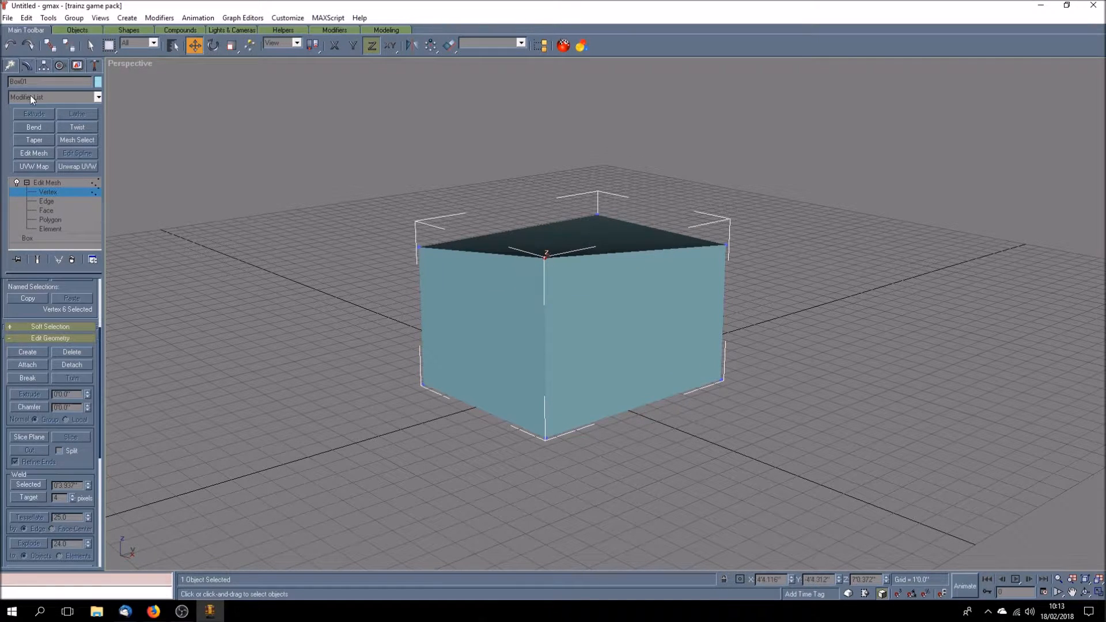
pyautogui.click(10, 46)
pyautogui.click(697, 447)
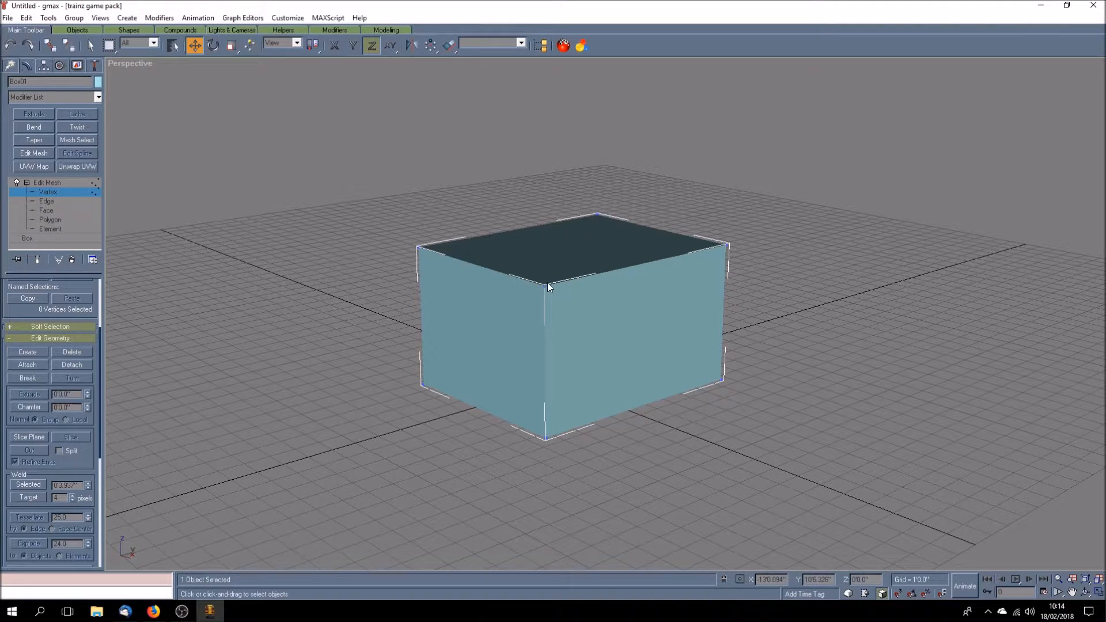
# Show the viewport in wireframe and select the near top edge of the box's narrower side at Edge level
pyautogui.rightClick(123, 65)
pyautogui.click(148, 88)
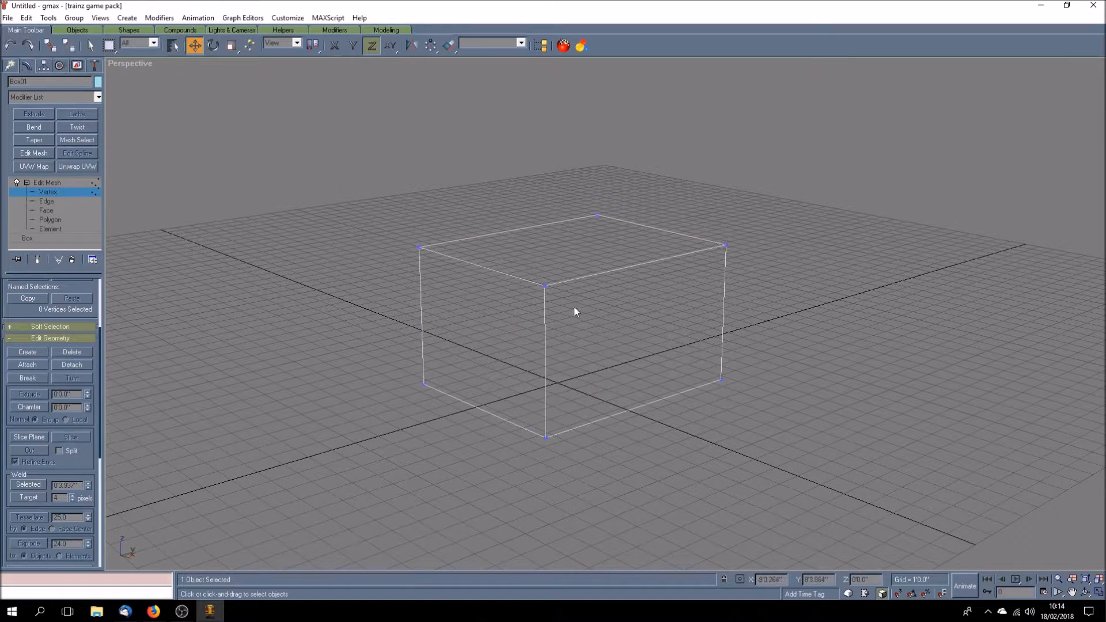
pyautogui.click(68, 203)
pyautogui.click(474, 264)
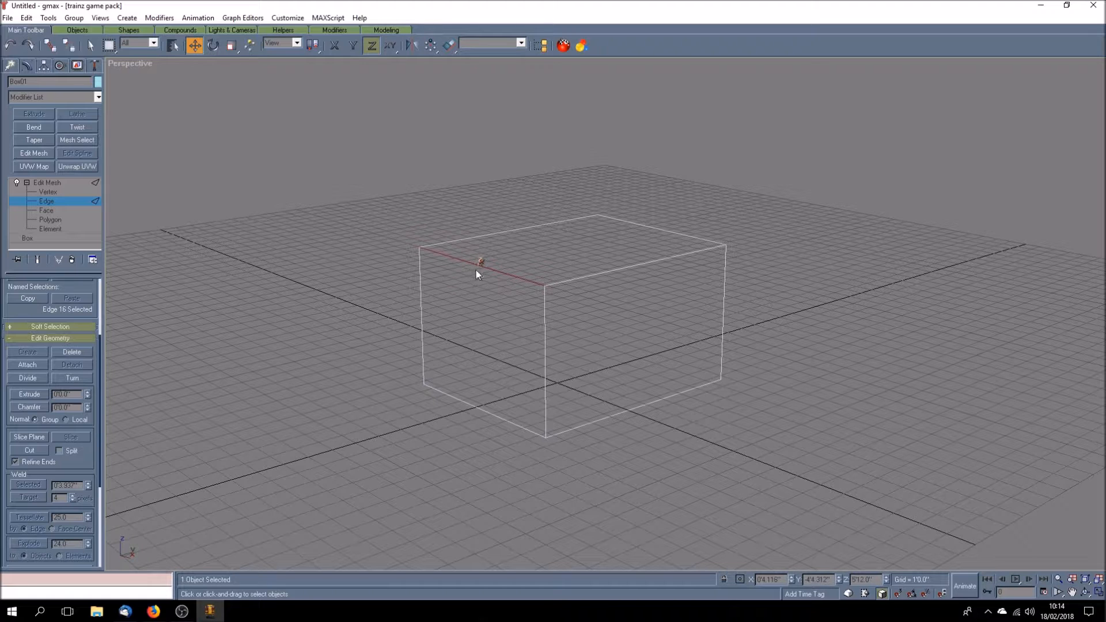
# Slide the selected top edge back and forth along the X axis in shaded view, leaving it at about X 0'11.9"
pyautogui.moveTo(477, 267)
pyautogui.mouseDown()
pyautogui.moveTo(417, 277)
pyautogui.moveTo(519, 316)
pyautogui.moveTo(493, 308)
pyautogui.mouseUp()
pyautogui.rightClick(122, 66)
pyautogui.click(135, 75)
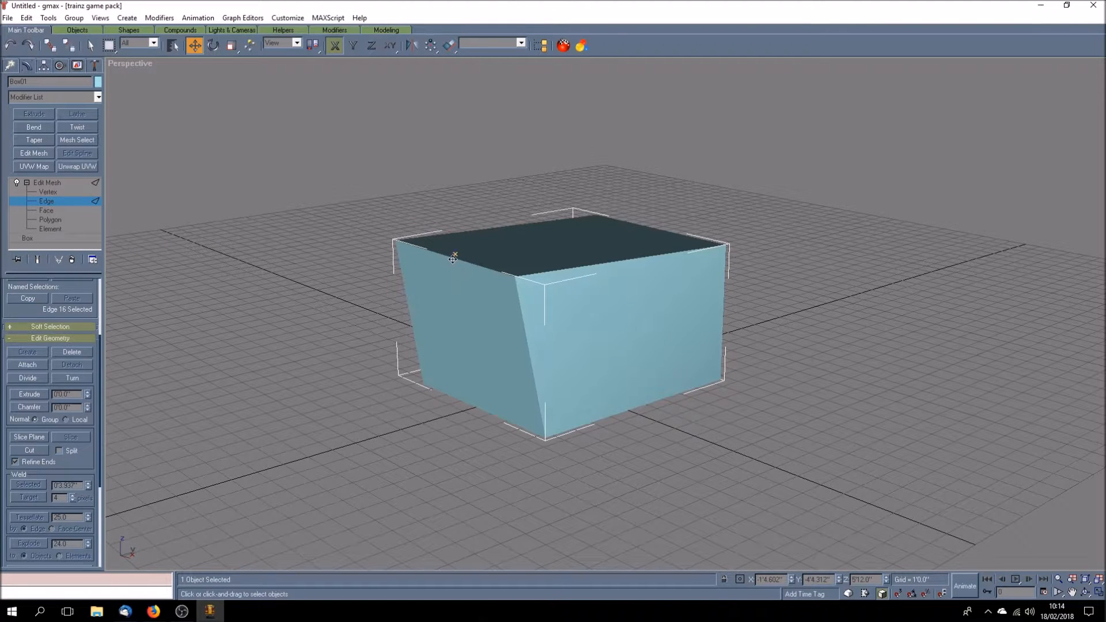
pyautogui.moveTo(453, 260); pyautogui.dragTo(477, 264)
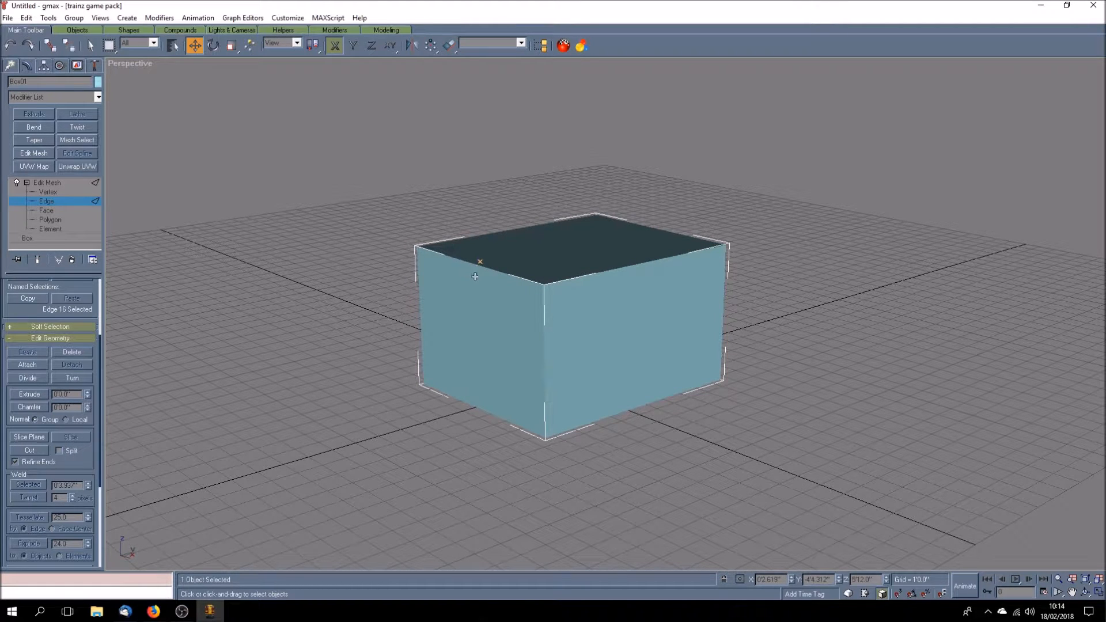
pyautogui.moveTo(477, 265); pyautogui.dragTo(491, 300)
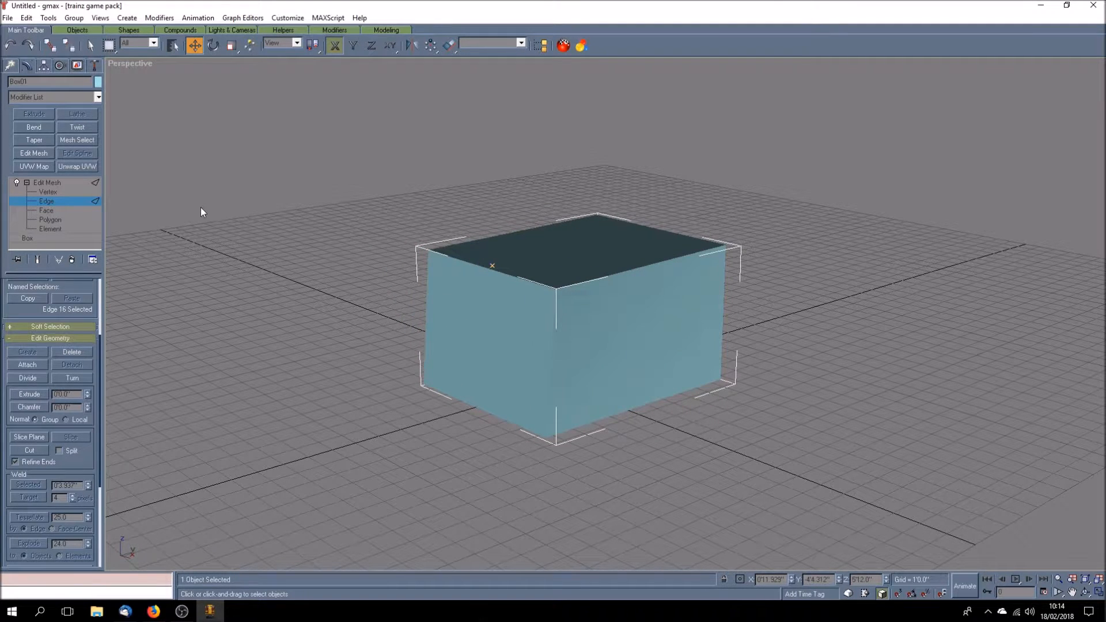
# Undo all the moves of the selected top edge
pyautogui.click(16, 44)
pyautogui.click(15, 44)
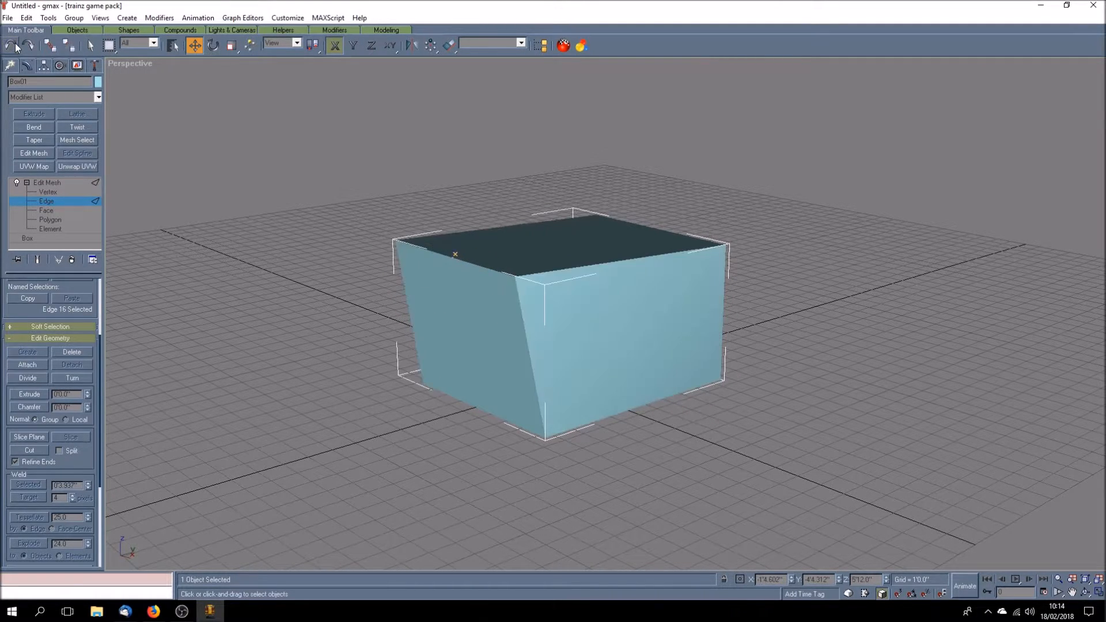
pyautogui.click(15, 44)
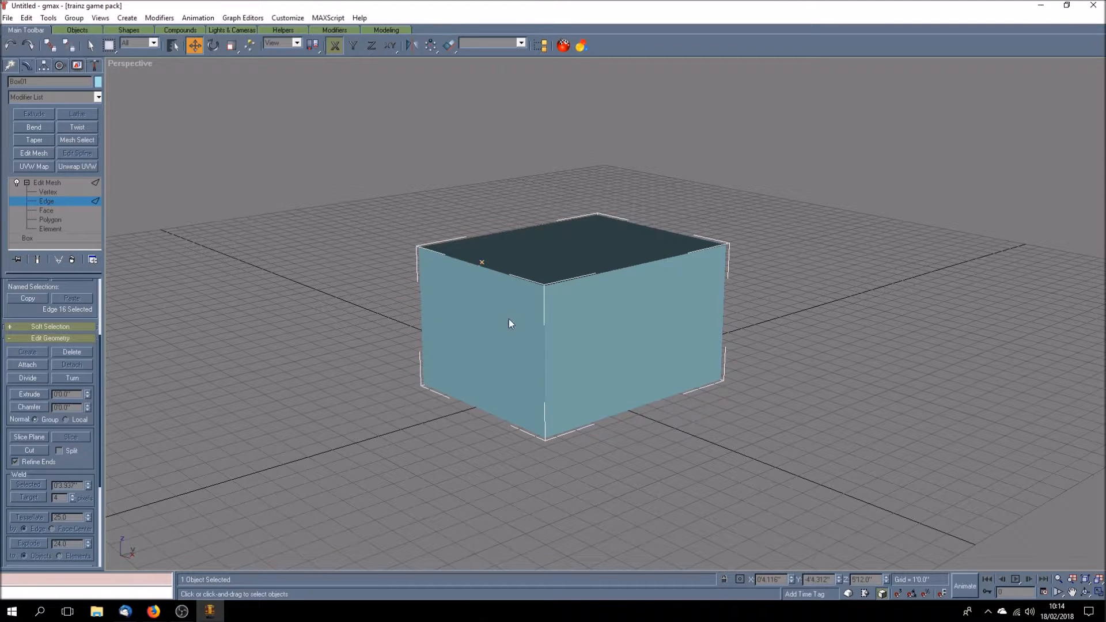
# Delete both triangular faces of the box's narrower front side at Face level
pyautogui.click(54, 211)
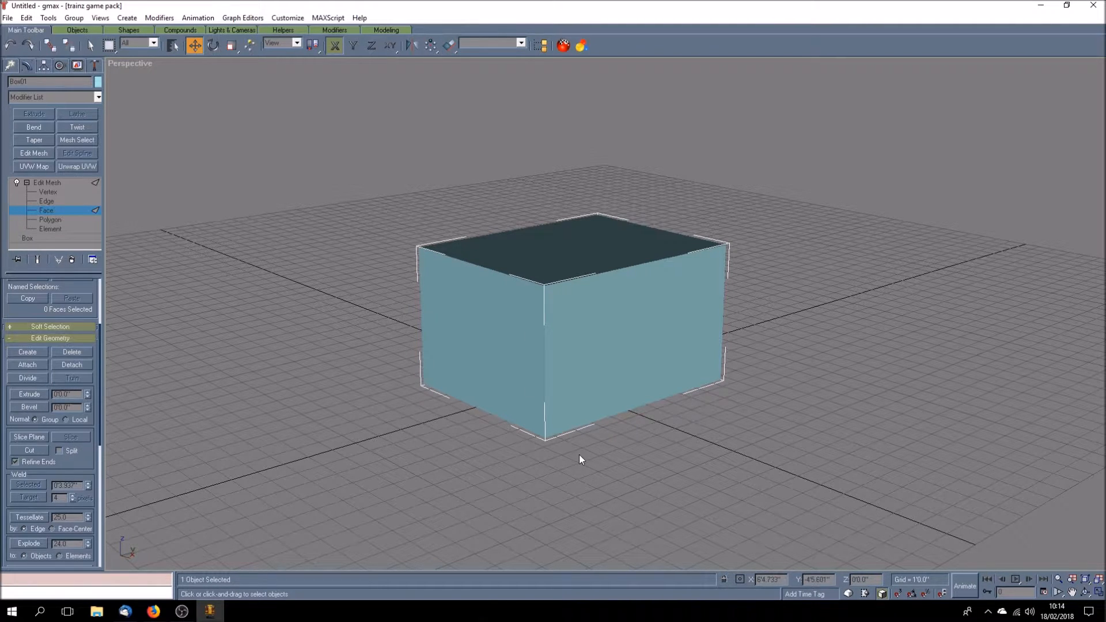
pyautogui.click(479, 343)
pyautogui.press('Delete')
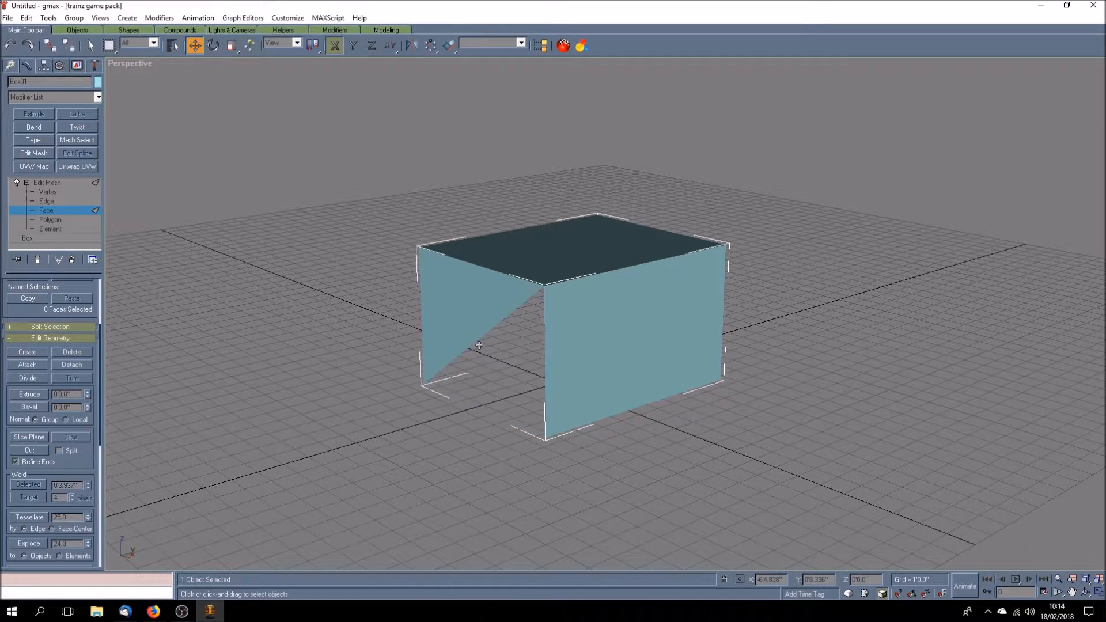
pyautogui.click(475, 326)
pyautogui.press('Delete')
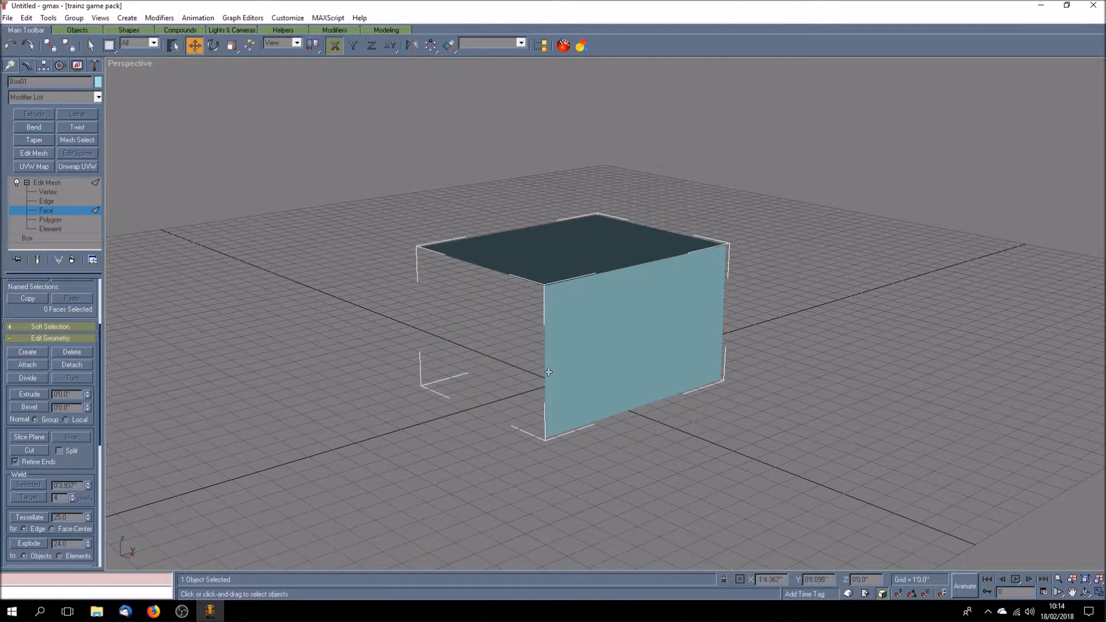
pyautogui.click(1086, 593)
pyautogui.moveTo(759, 493); pyautogui.dragTo(589, 437)
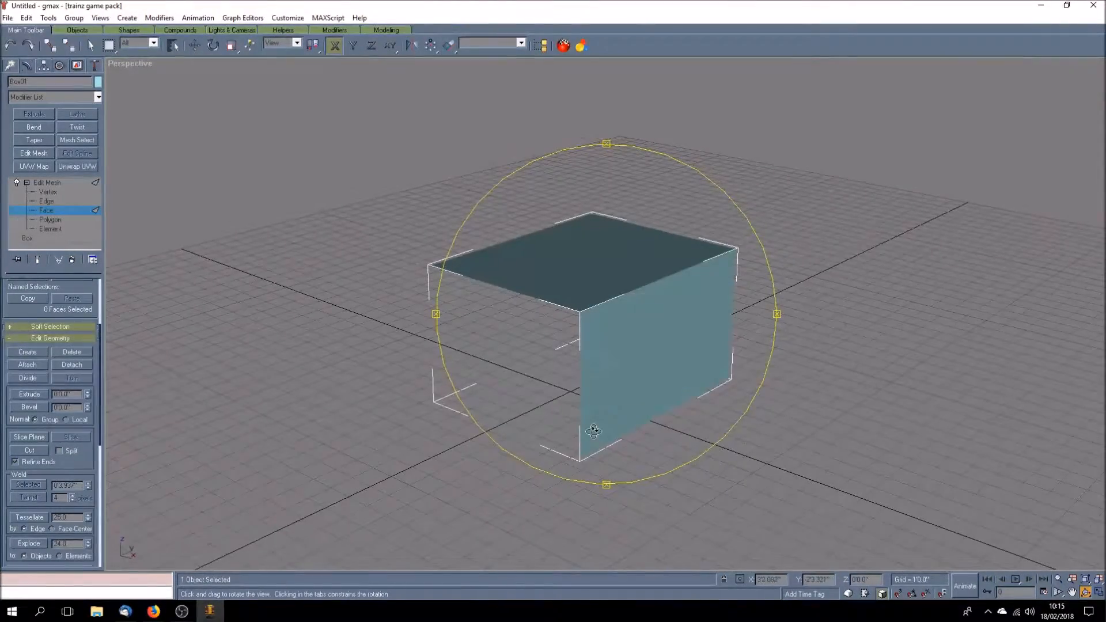
# Undo both face deletions and return to the selection tool
pyautogui.click(12, 46)
pyautogui.click(14, 49)
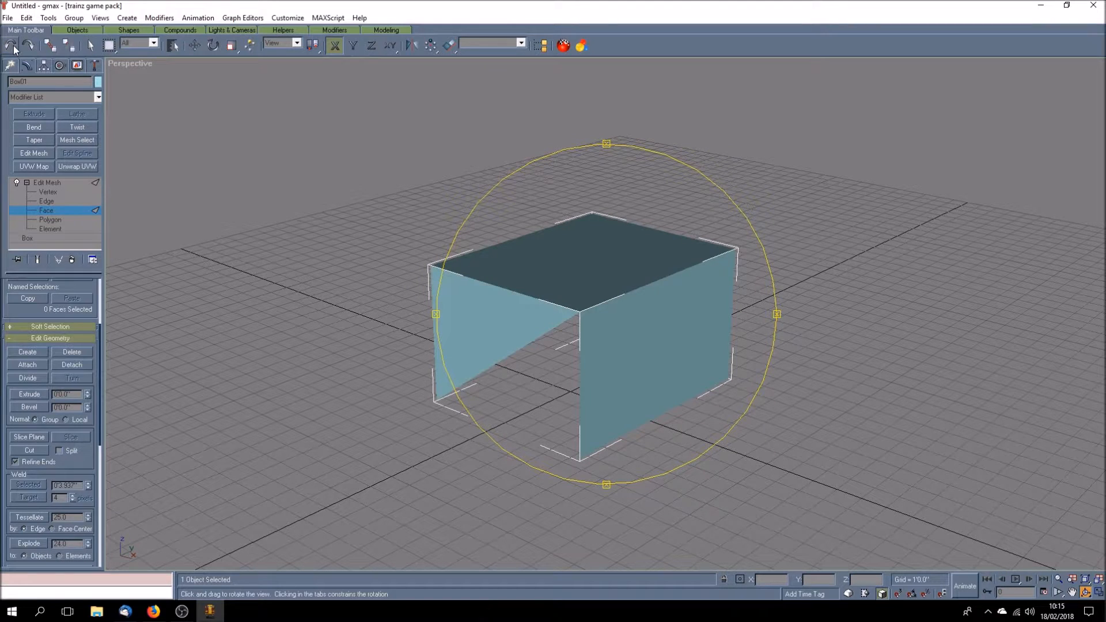
pyautogui.click(14, 49)
pyautogui.click(14, 48)
pyautogui.moveTo(575, 434)
pyautogui.mouseDown()
pyautogui.moveTo(537, 428)
pyautogui.moveTo(564, 431)
pyautogui.mouseUp()
pyautogui.click(90, 45)
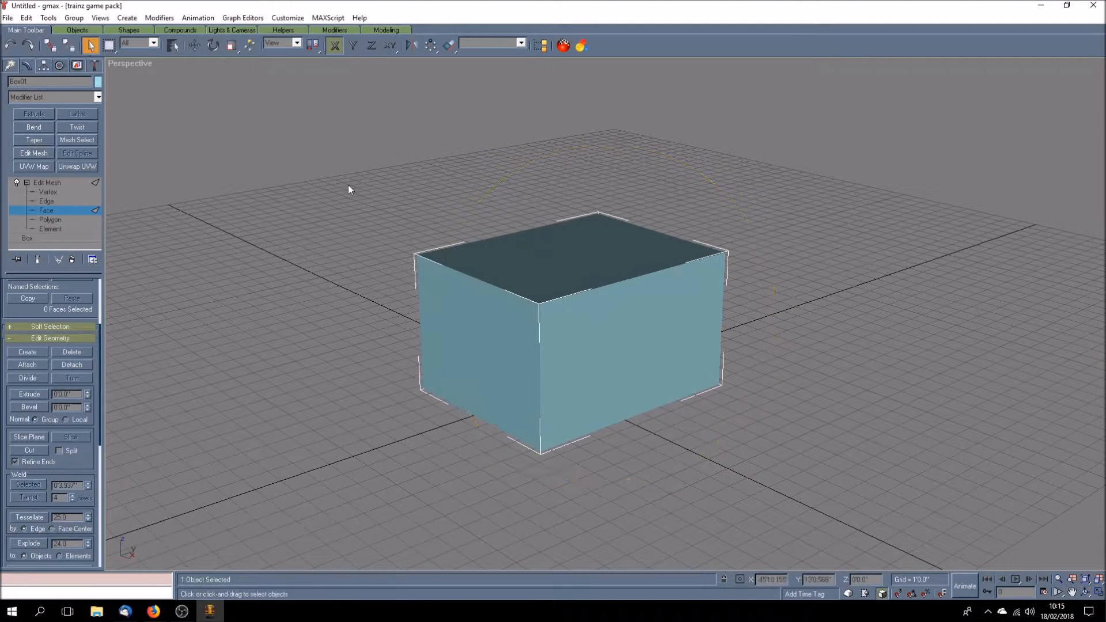
# Delete one triangular face of the box's longer front side, comparing wireframe and shaded views, and undo the deletion
pyautogui.click(617, 358)
pyautogui.rightClick(139, 65)
pyautogui.click(154, 84)
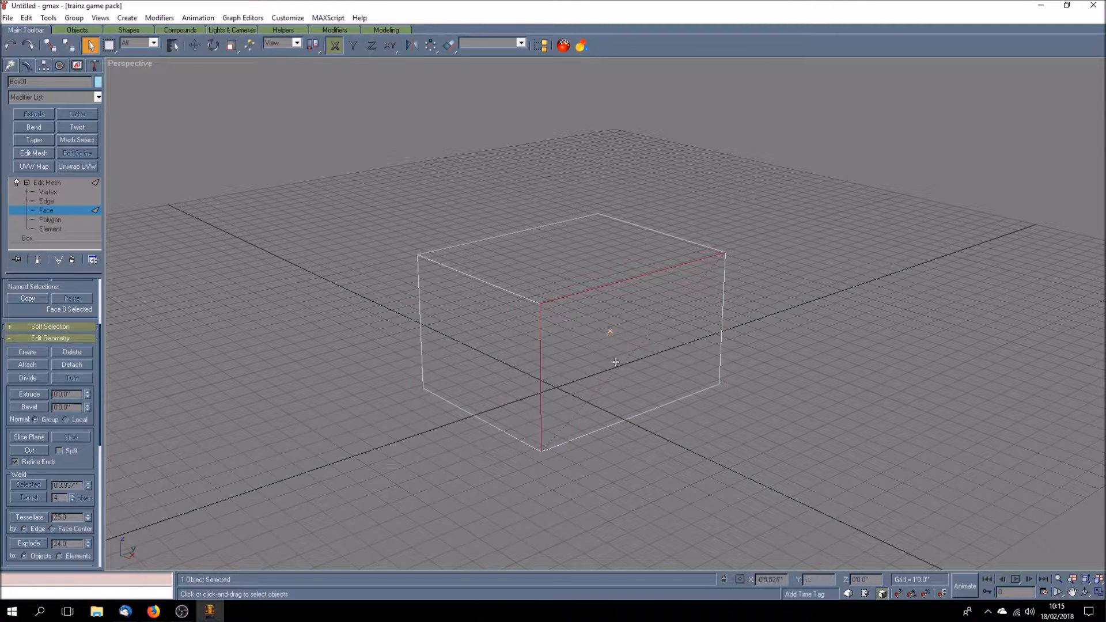
pyautogui.click(835, 461)
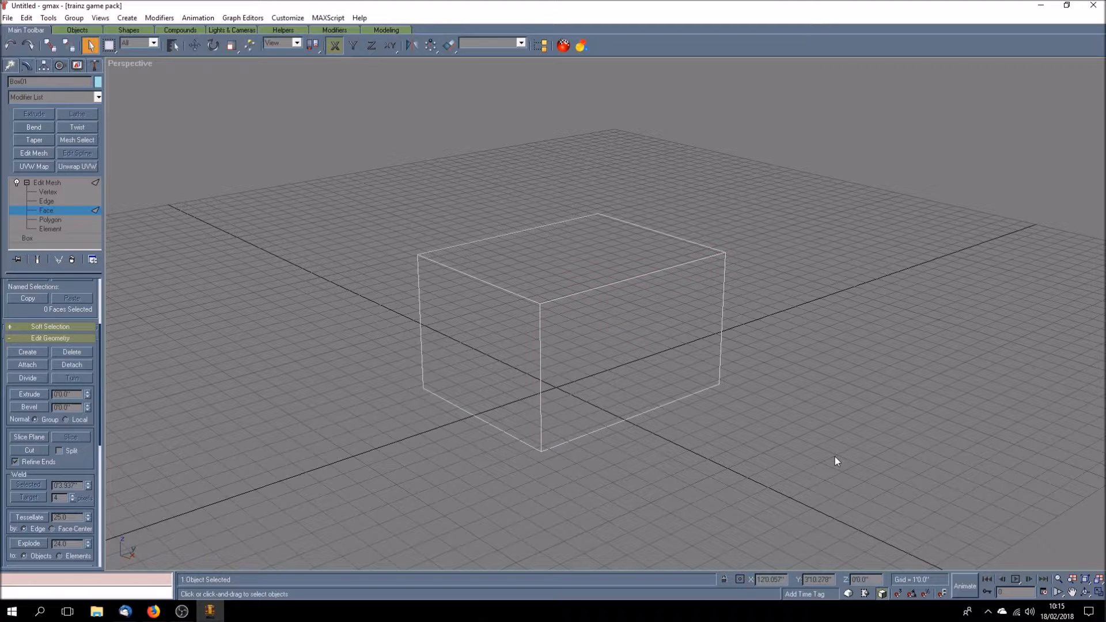
pyautogui.rightClick(131, 64)
pyautogui.click(138, 70)
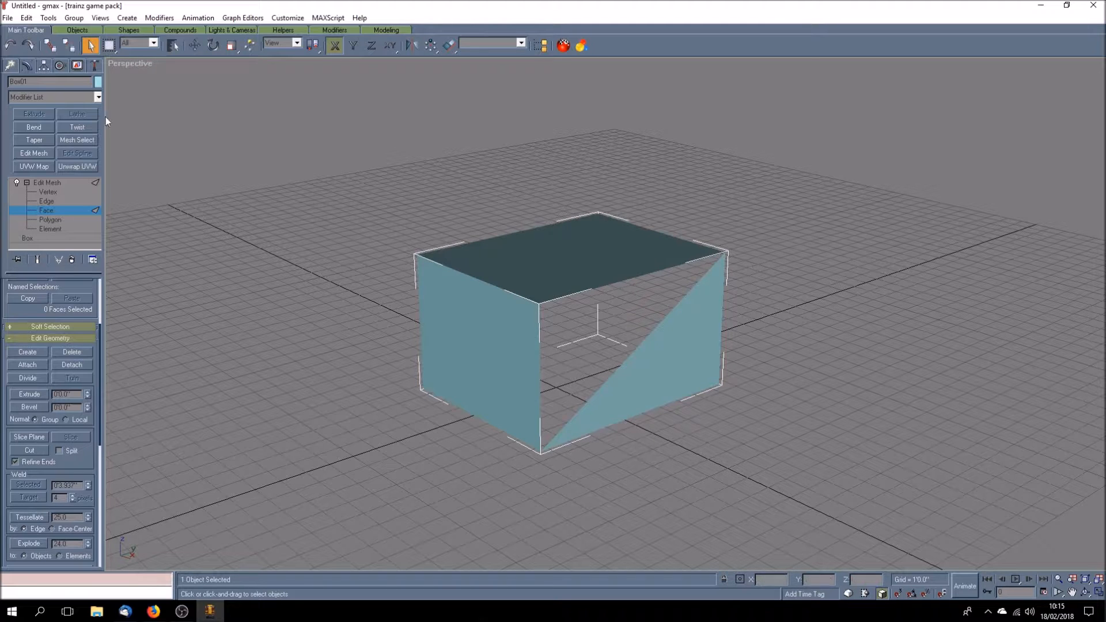
pyautogui.click(10, 46)
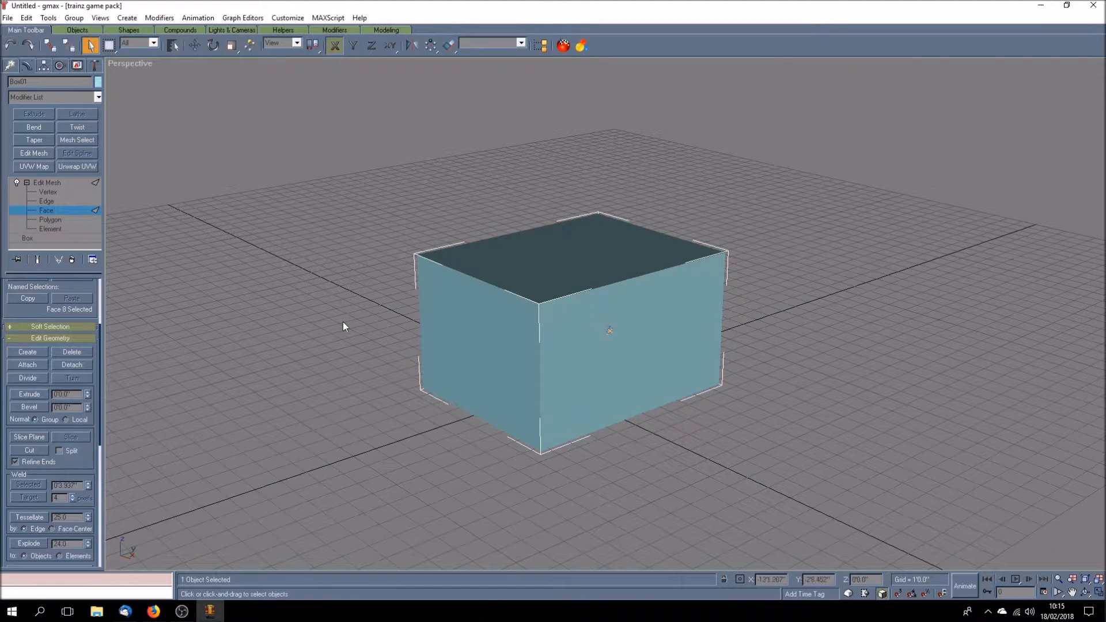
# Leave Edit Mesh sub-object editing, reselect the box, and collapse its entire modifier stack
pyautogui.click(68, 221)
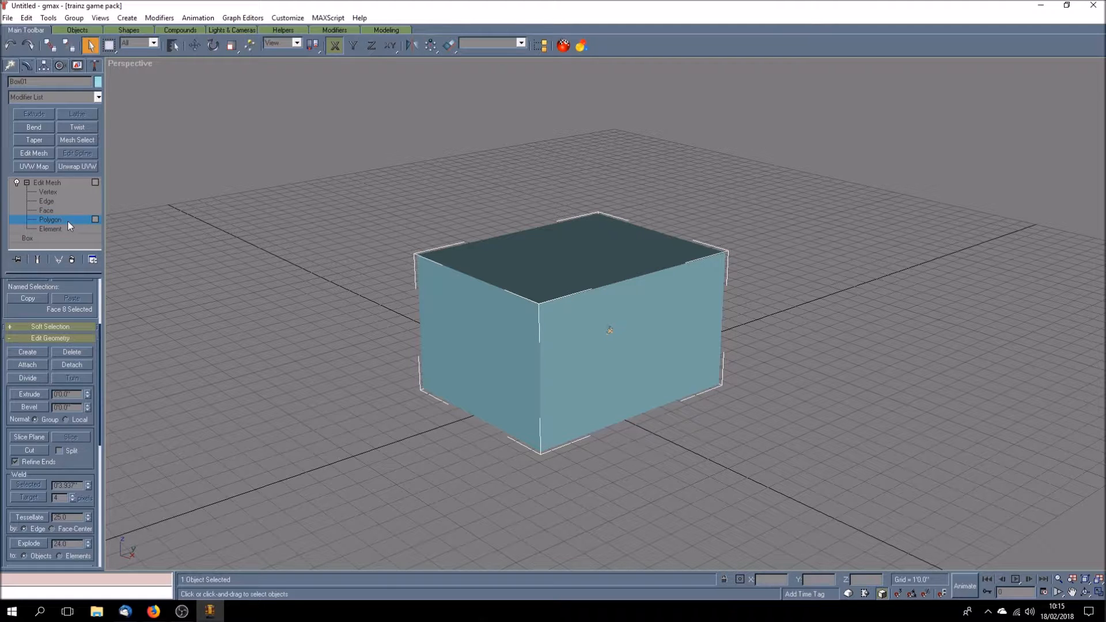
pyautogui.click(57, 182)
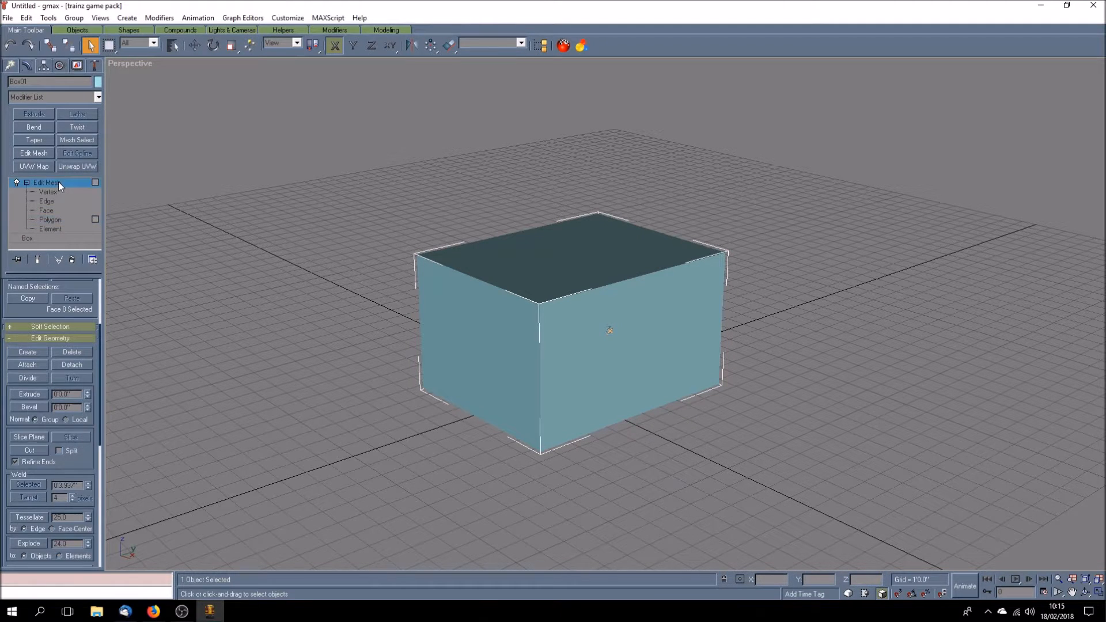
pyautogui.click(387, 369)
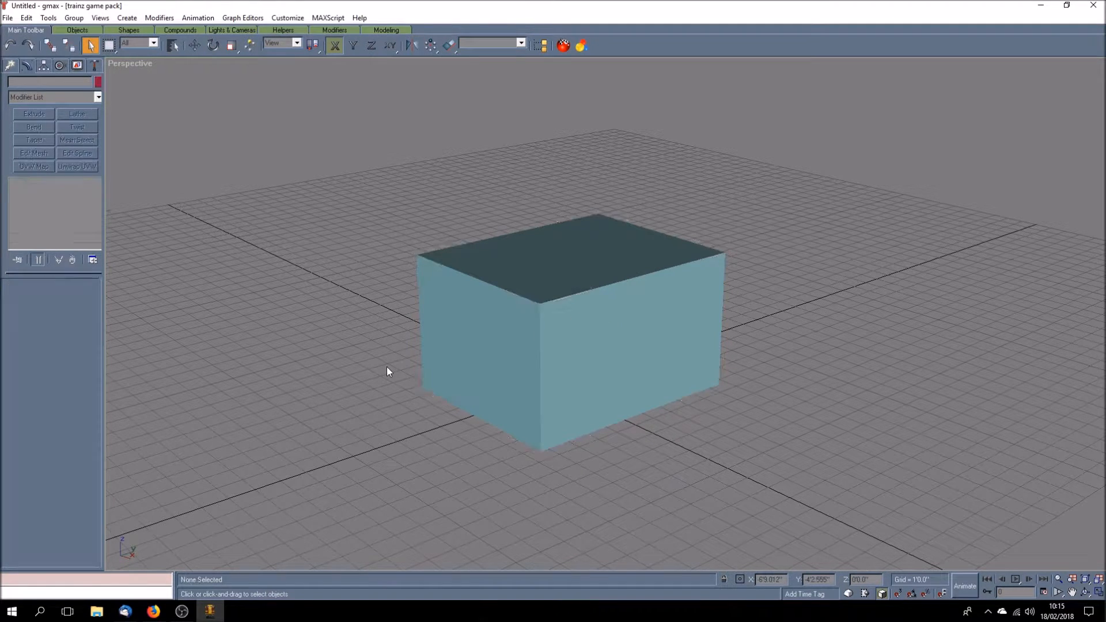
pyautogui.click(535, 361)
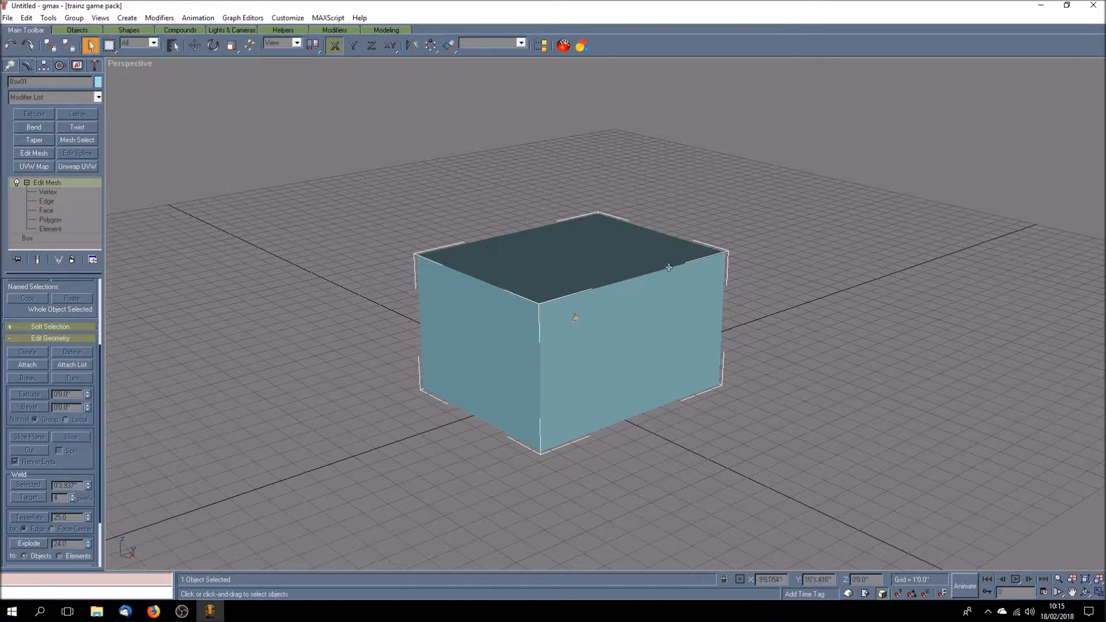
pyautogui.rightClick(80, 183)
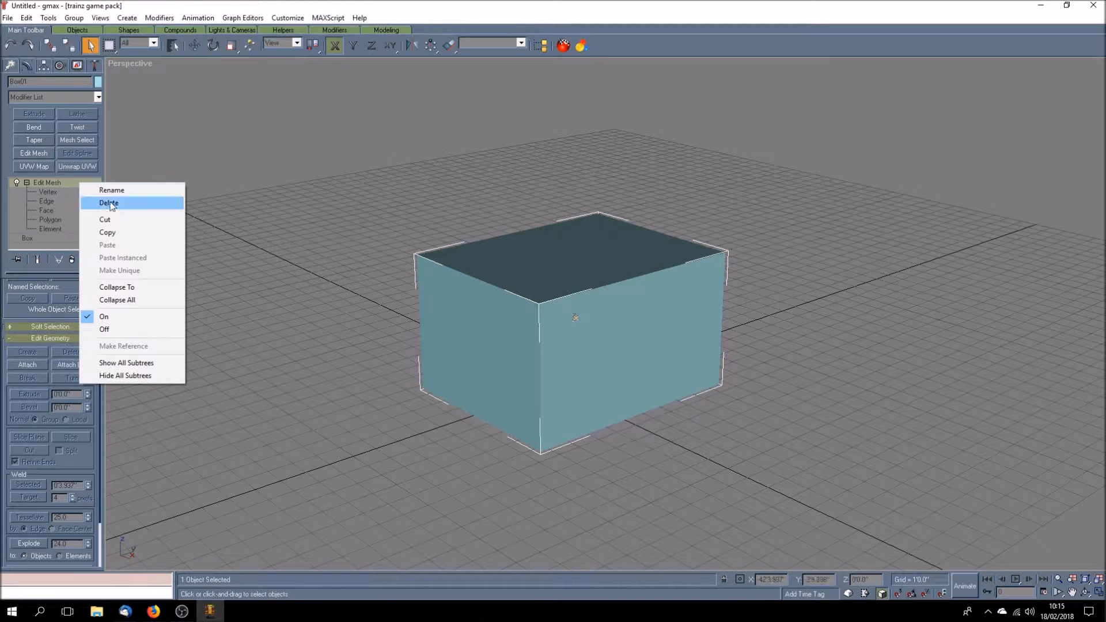
pyautogui.click(144, 300)
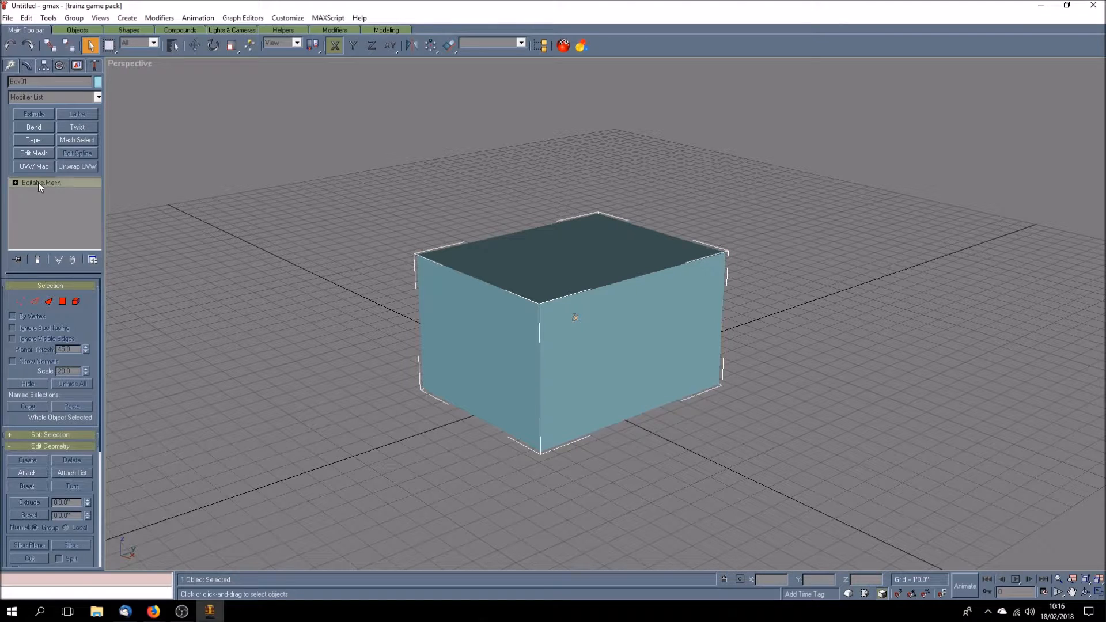
# Convert the collapsed box to an Editable Poly and expand its sub-object levels
pyautogui.rightClick(77, 187)
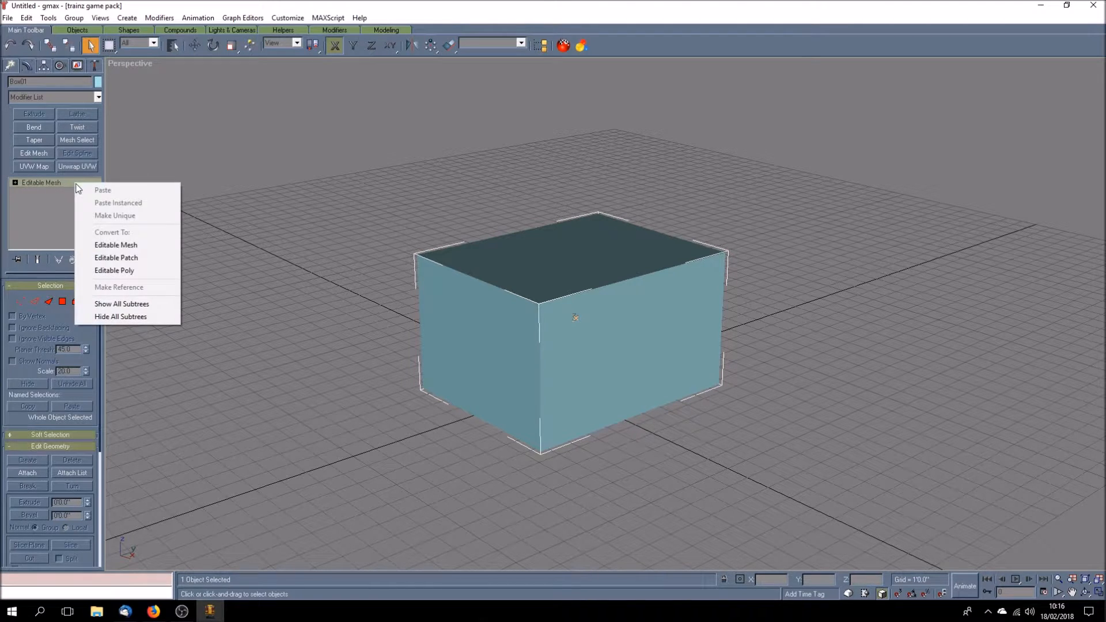
pyautogui.click(137, 271)
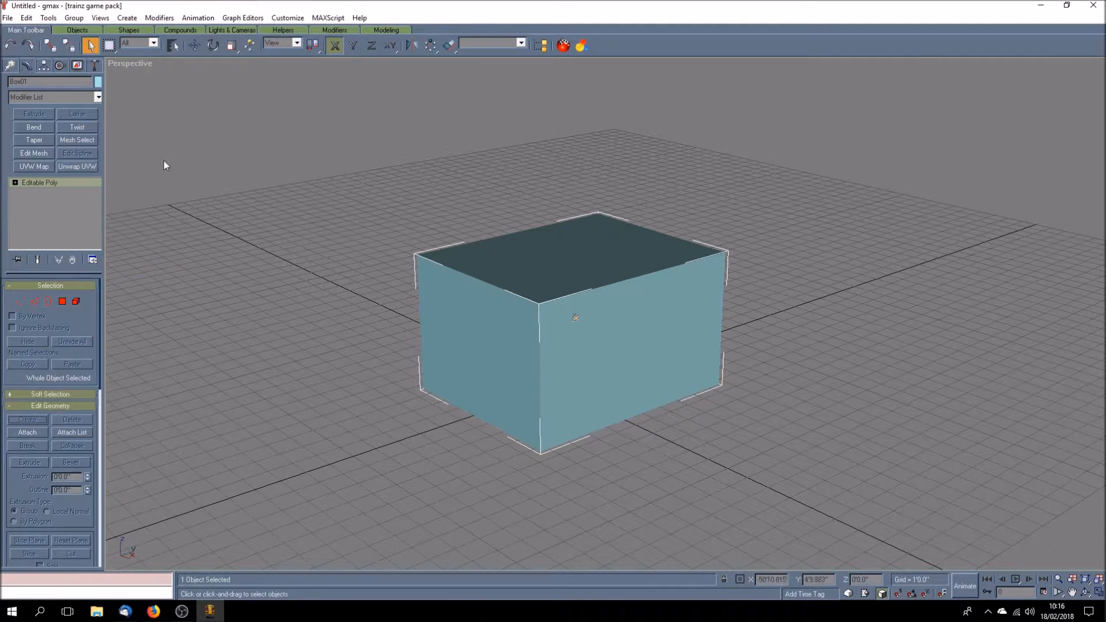
pyautogui.click(15, 182)
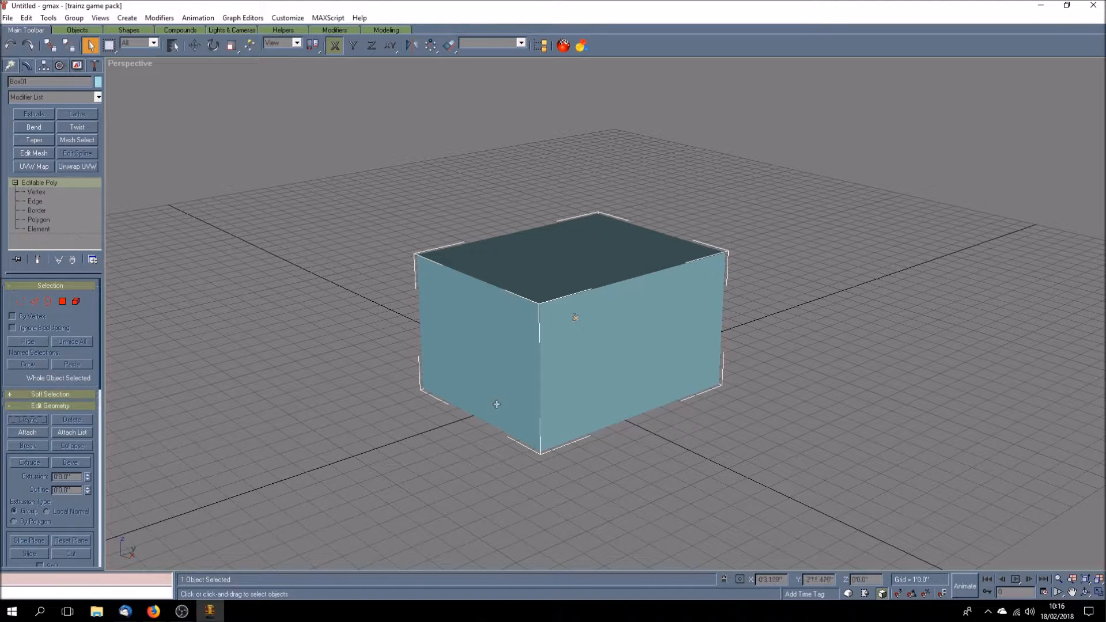
# Select the box's longer side and then its narrower side as whole polygons at Polygon level, using wireframe display
pyautogui.click(42, 220)
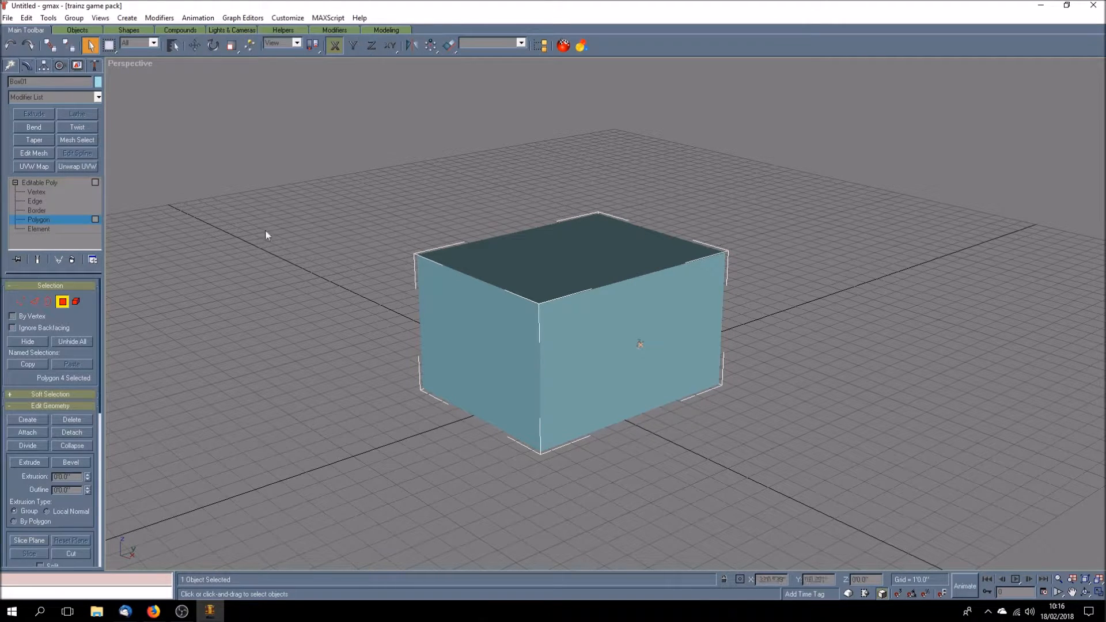
pyautogui.rightClick(149, 63)
pyautogui.click(161, 81)
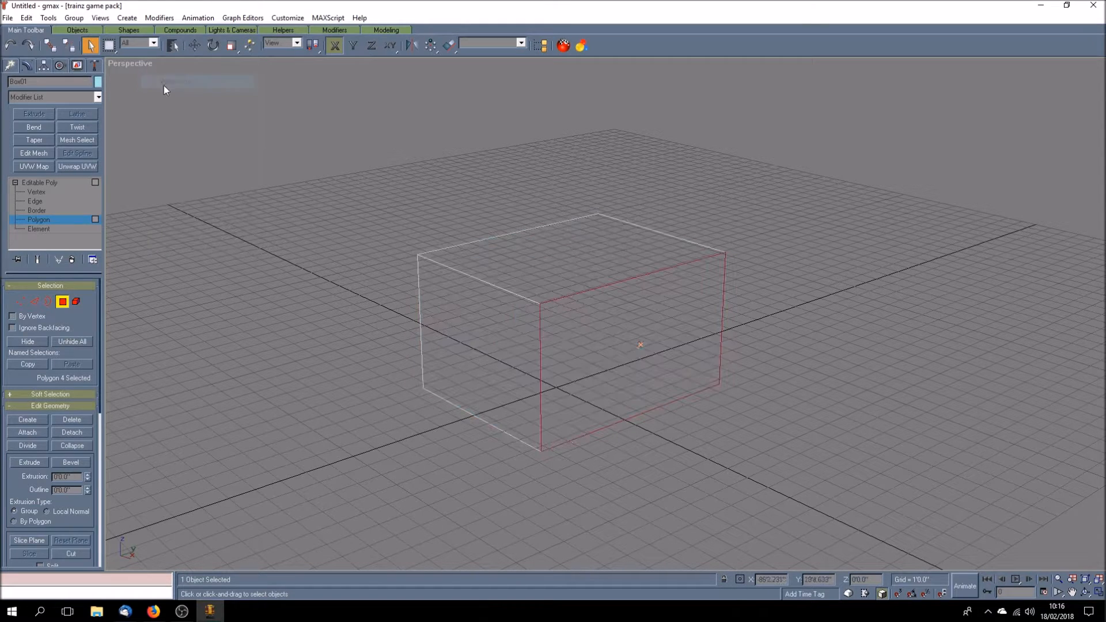
pyautogui.click(493, 362)
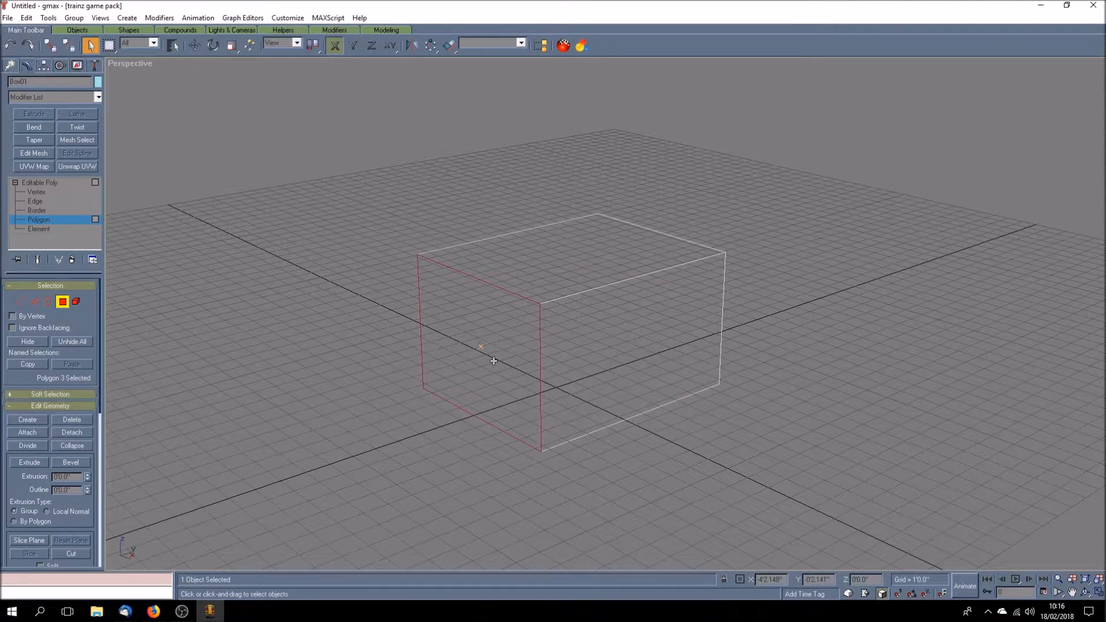
# Delete the selected narrower side polygon in shaded view and undo the deletion
pyautogui.rightClick(121, 62)
pyautogui.click(123, 68)
pyautogui.press('Delete')
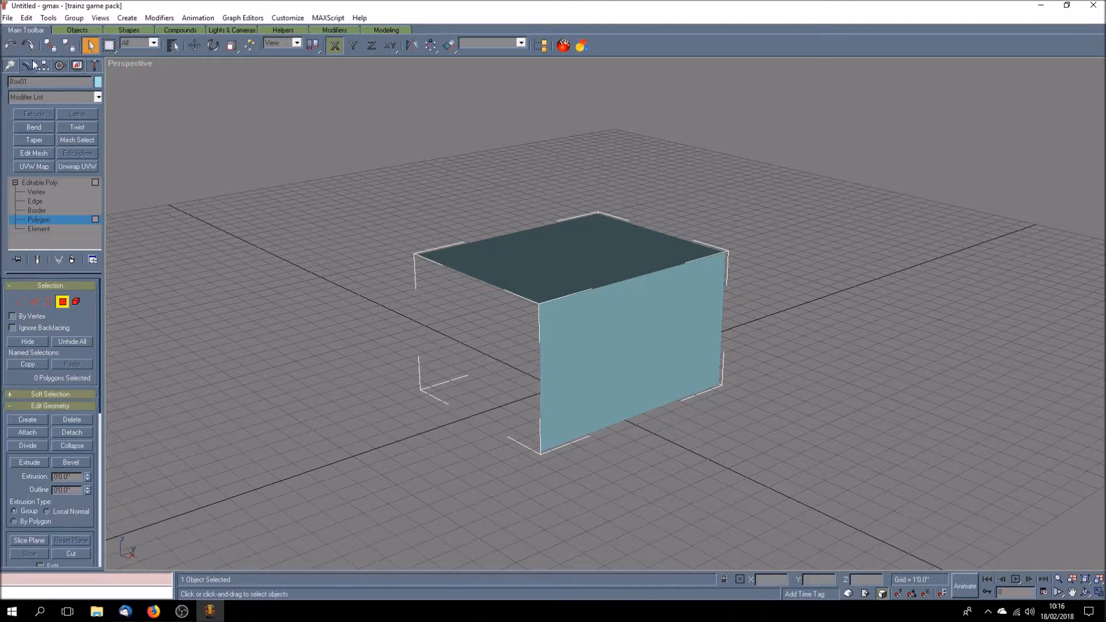
pyautogui.click(10, 46)
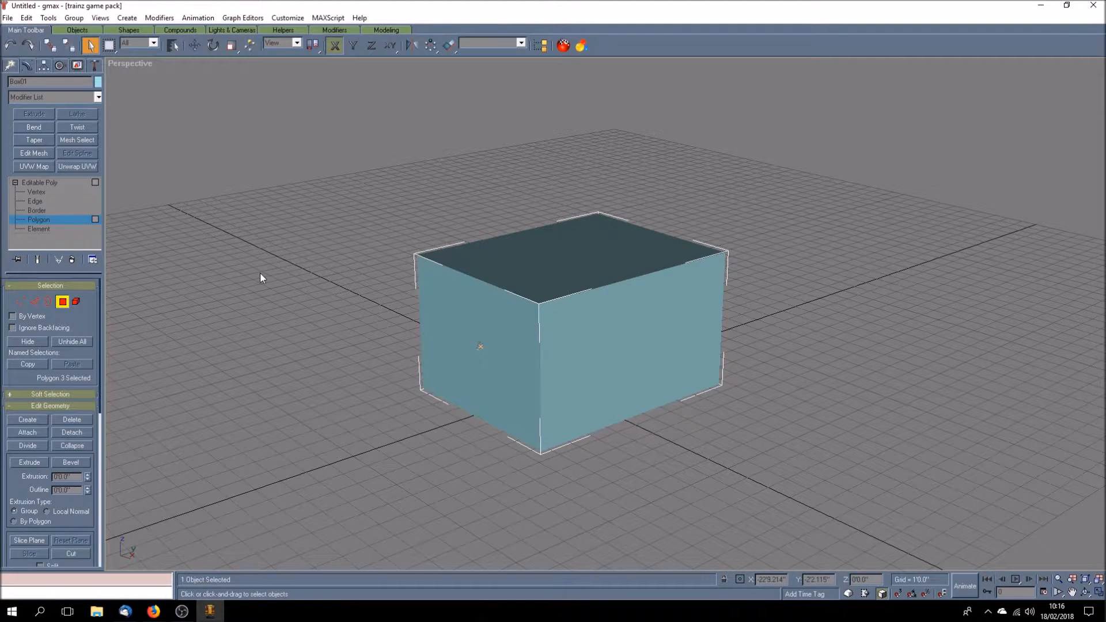
# Leave Polygon level, deselect the box, and reselect it as a whole object
pyautogui.click(314, 306)
pyautogui.click(47, 183)
pyautogui.click(320, 344)
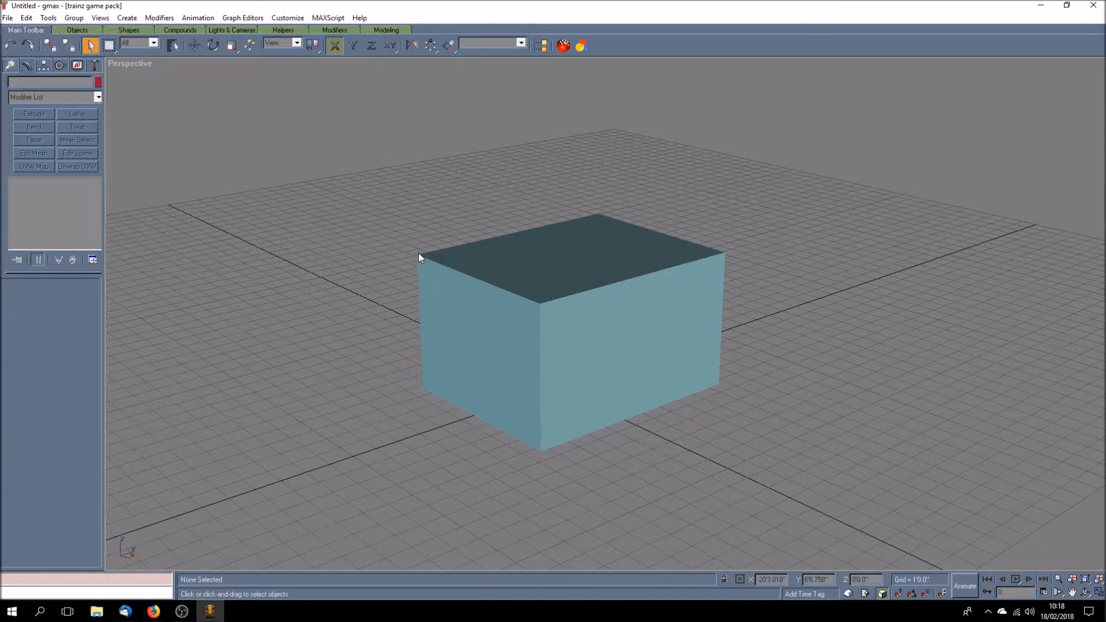
pyautogui.click(575, 317)
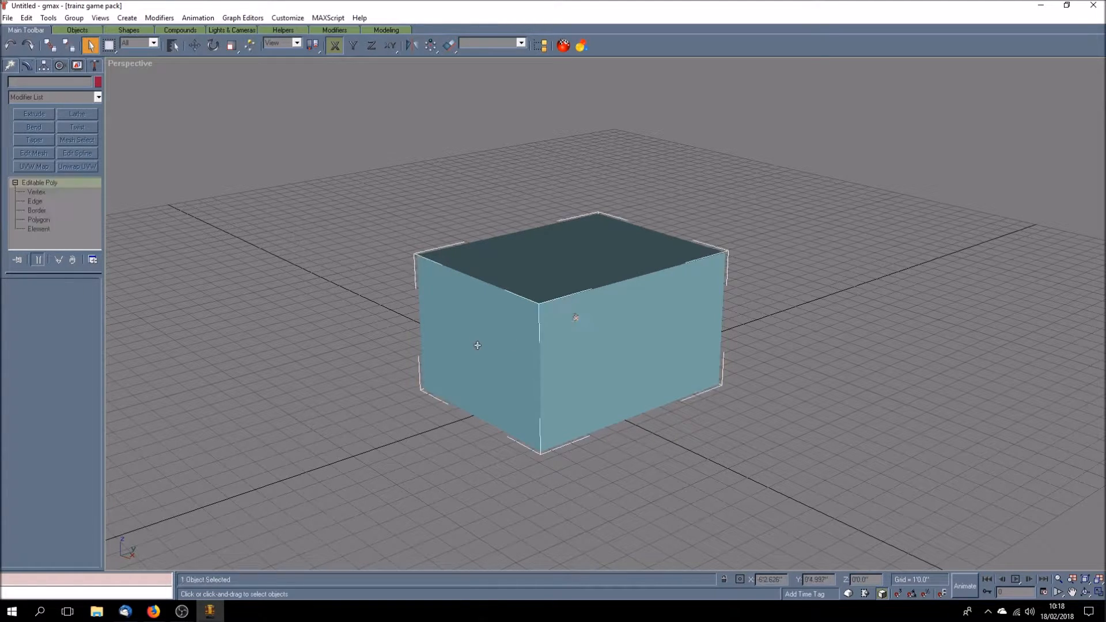
# Select the two upper corner vertices of the box's longer side at Vertex level
pyautogui.click(37, 192)
pyautogui.moveTo(757, 242); pyautogui.dragTo(705, 280)
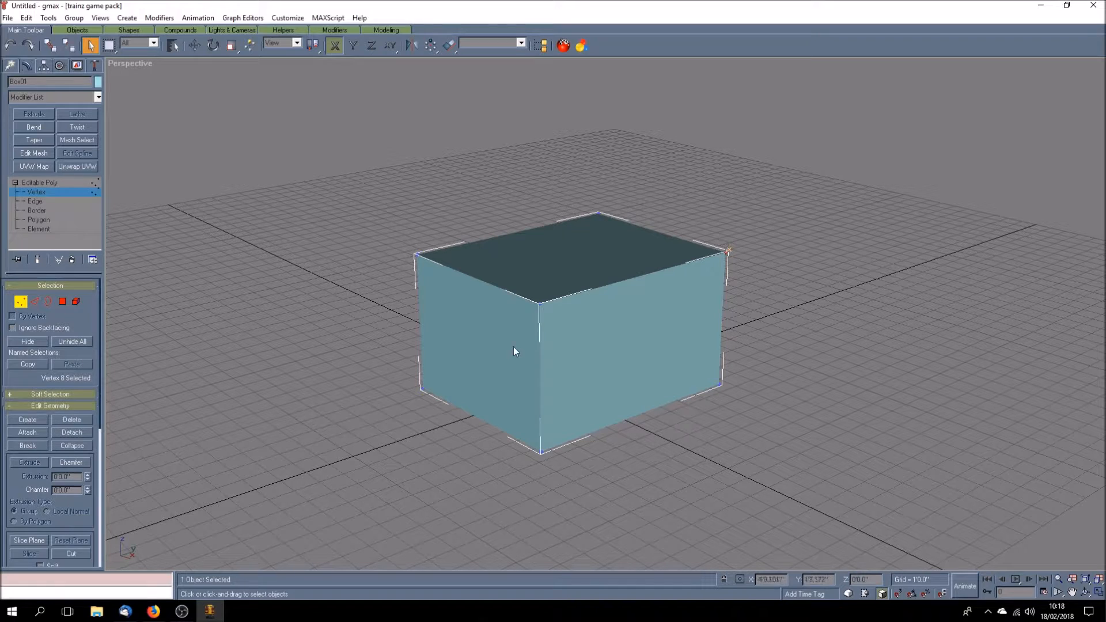
pyautogui.keyDown('ctrl'); pyautogui.moveTo(512, 302); pyautogui.dragTo(573, 329); pyautogui.keyUp('ctrl')
# Move the two selected vertices straight up, constrained to the Z axis, to a height of about 8'4"
pyautogui.click(1085, 593)
pyautogui.moveTo(490, 383); pyautogui.dragTo(537, 380)
pyautogui.click(376, 46)
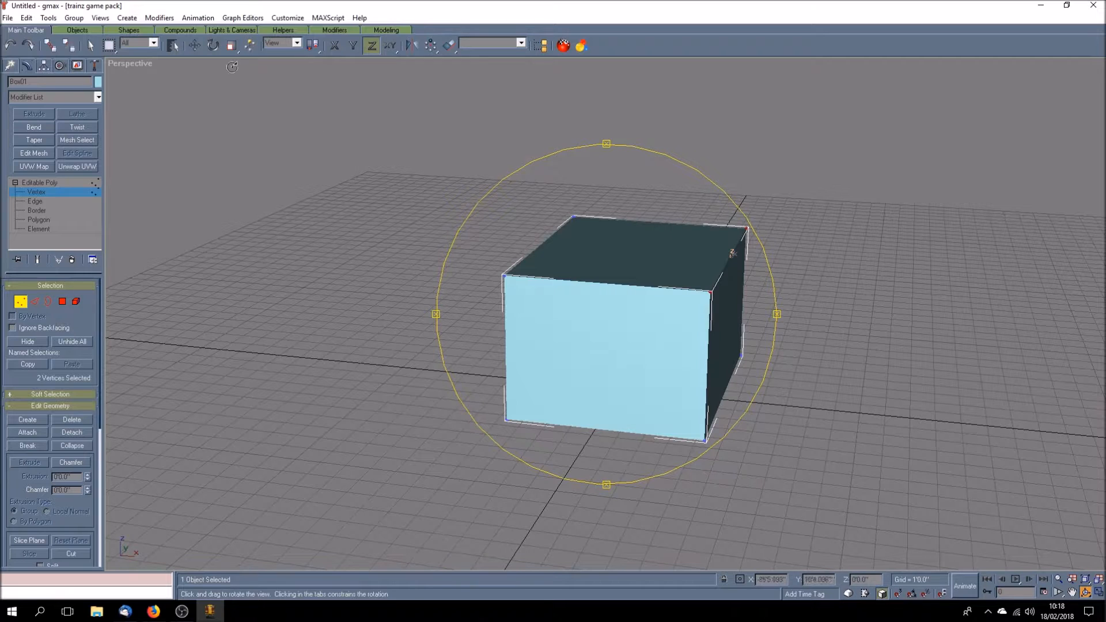
pyautogui.click(196, 47)
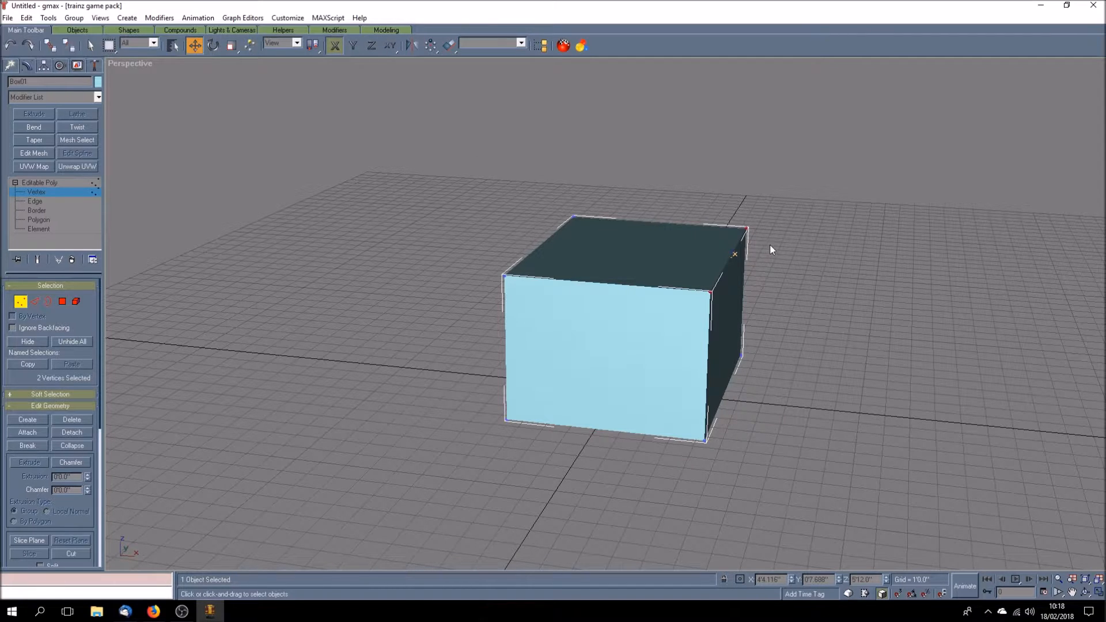
pyautogui.click(378, 49)
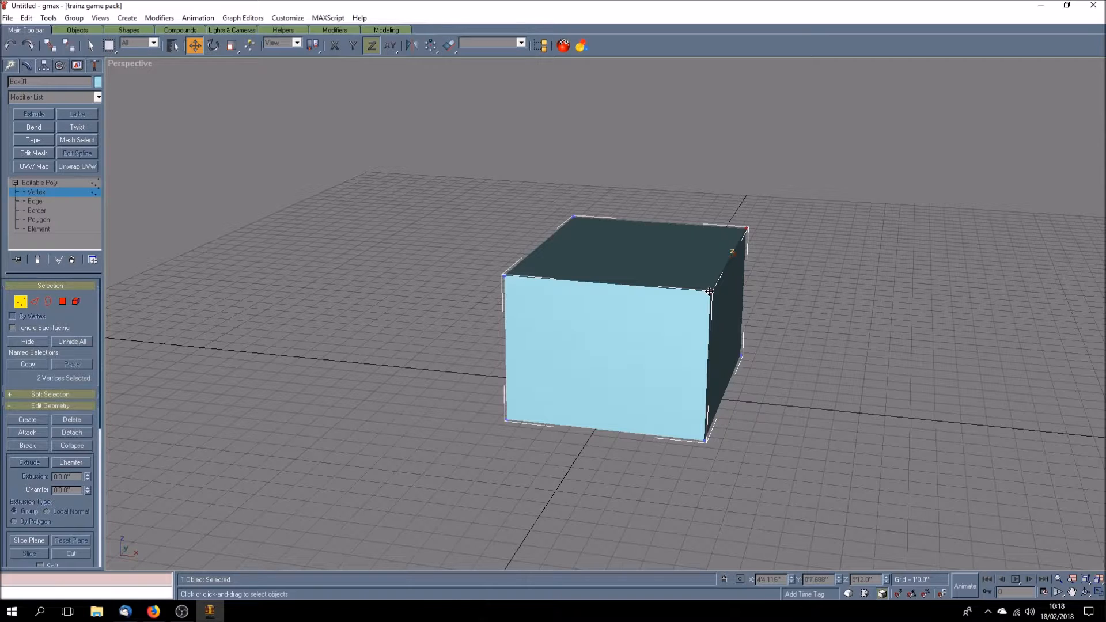
pyautogui.moveTo(709, 292); pyautogui.dragTo(709, 234)
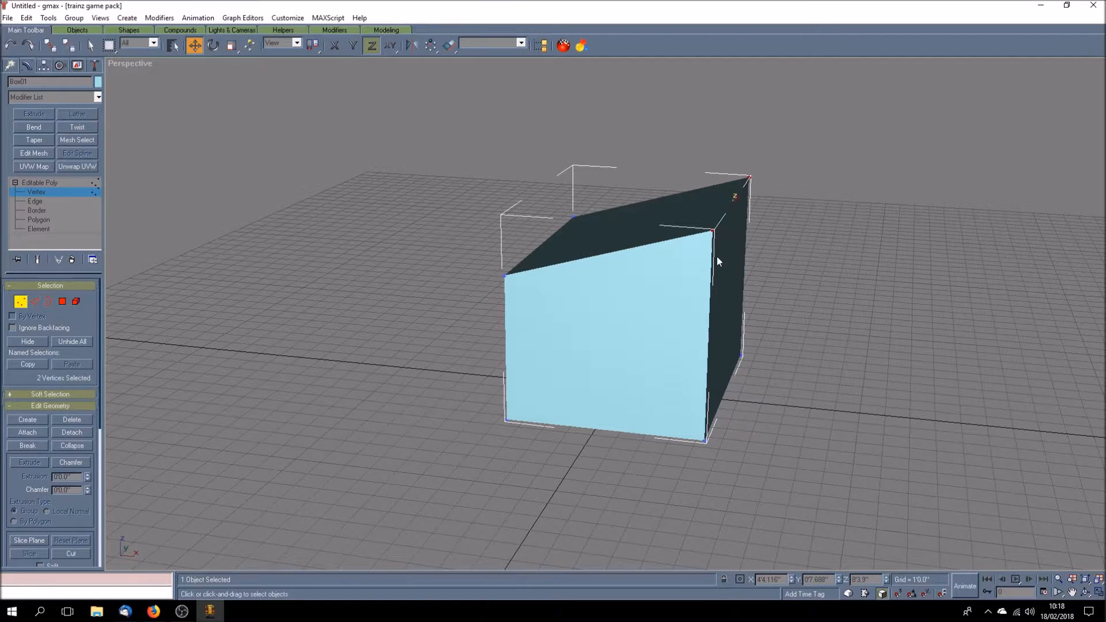
# Reselect the two raised vertices and set their Z position to exactly 9'0"
pyautogui.doubleClick(867, 579)
pyautogui.click(794, 253)
pyautogui.moveTo(788, 155); pyautogui.dragTo(704, 247)
pyautogui.doubleClick(870, 578)
pyautogui.write('0')
pyautogui.write('9')
pyautogui.press('Return')
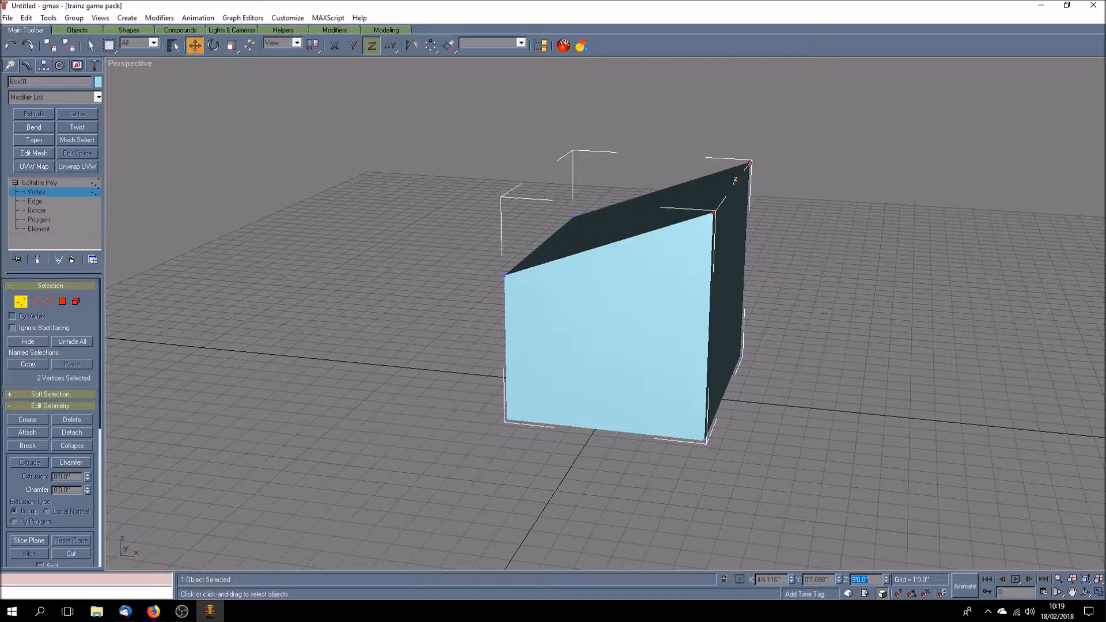
# Select the two upper vertices on the box's opposite, lower side and check the selection in wireframe display
pyautogui.moveTo(479, 299); pyautogui.dragTo(583, 241)
pyautogui.rightClick(138, 62)
pyautogui.click(190, 83)
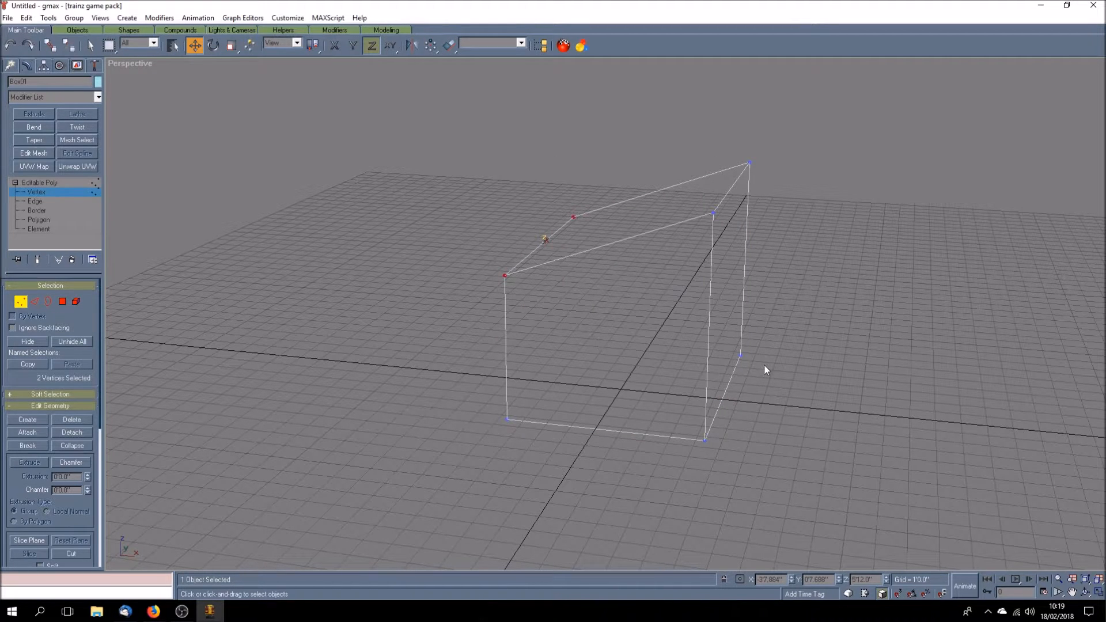
pyautogui.click(1086, 592)
pyautogui.moveTo(595, 397); pyautogui.dragTo(627, 411)
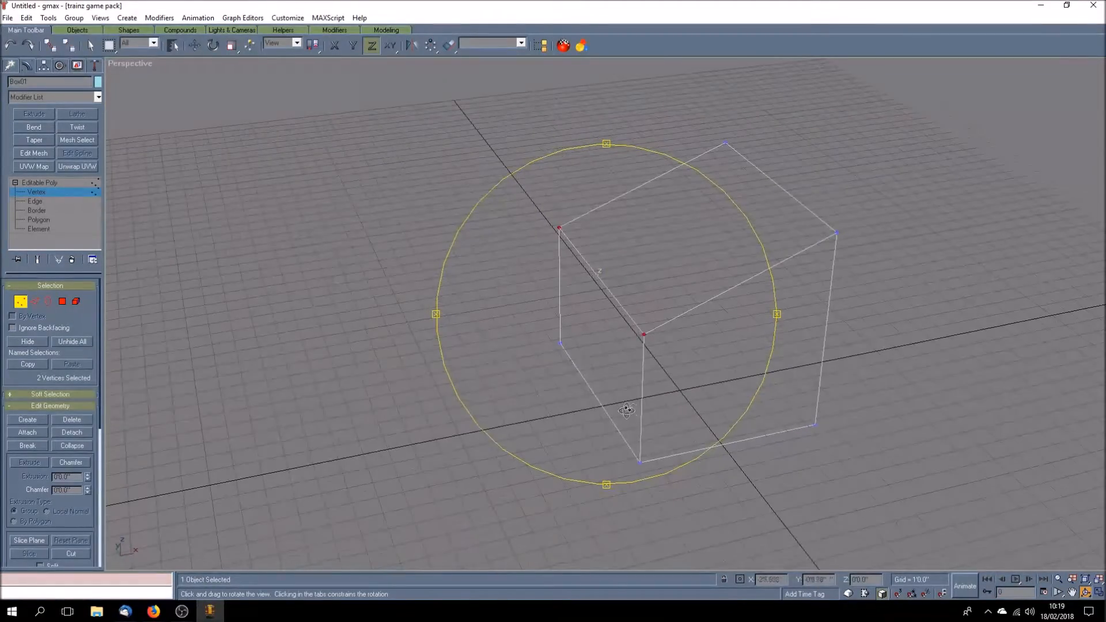
pyautogui.moveTo(683, 432); pyautogui.dragTo(630, 421)
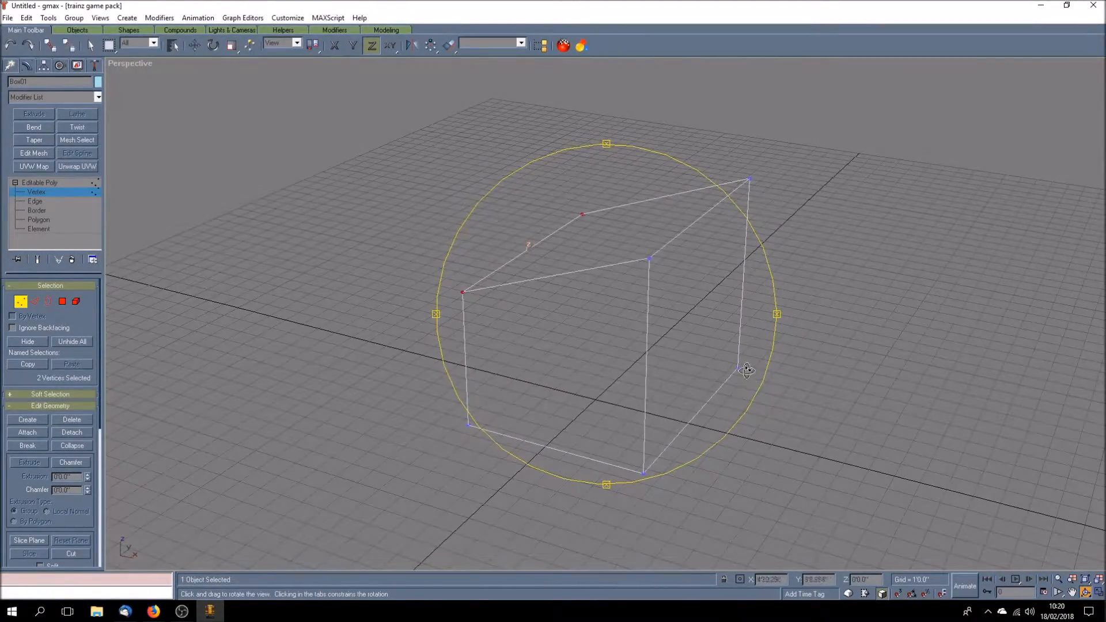
pyautogui.moveTo(612, 397)
pyautogui.mouseDown()
pyautogui.moveTo(639, 403)
pyautogui.moveTo(628, 390)
pyautogui.mouseUp()
pyautogui.press('w')
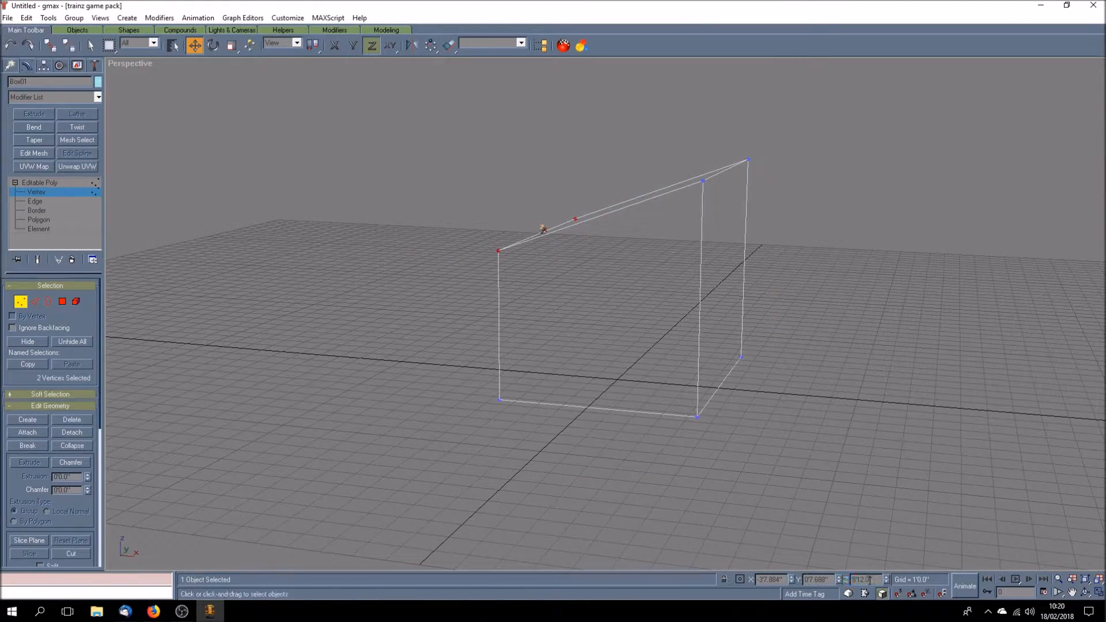
# Set the Z position of the lower pair of vertices to 6'6" and return to shaded display
pyautogui.doubleClick(876, 579)
pyautogui.write('0')
pyautogui.press('Return')
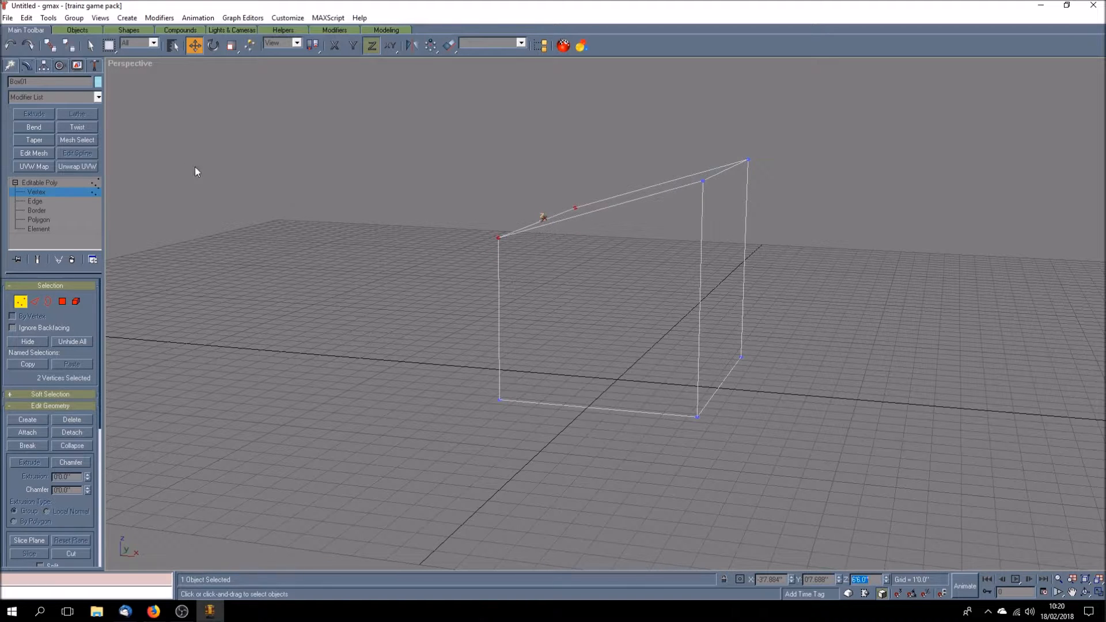
pyautogui.rightClick(140, 68)
pyautogui.click(173, 69)
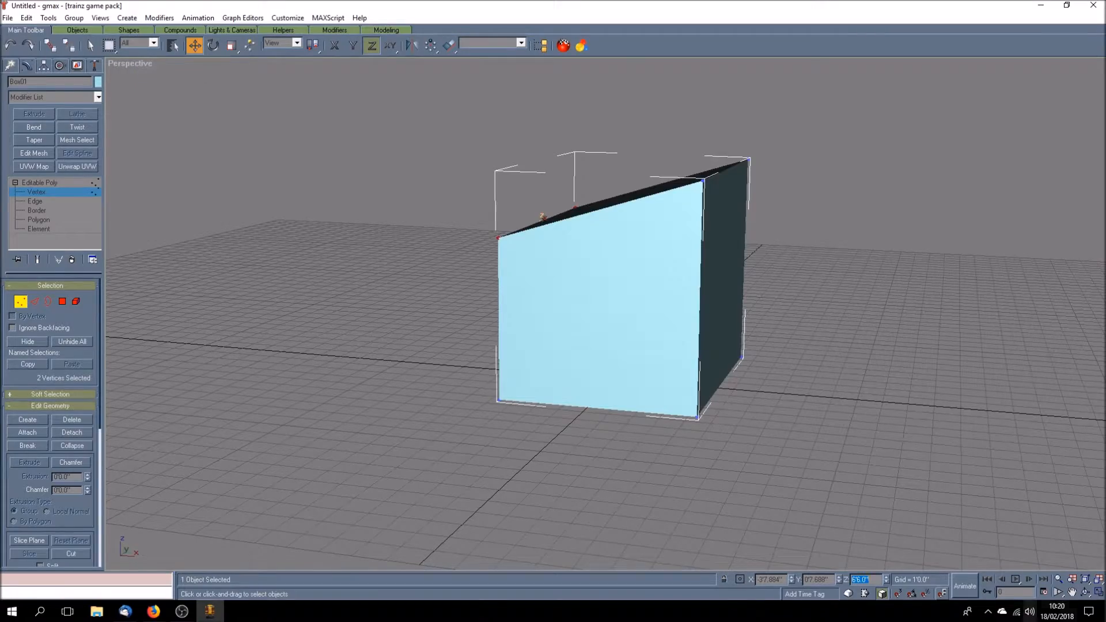
# Examine the reshaped box with its sloping top from all sides in shaded view
pyautogui.click(1087, 594)
pyautogui.moveTo(635, 390); pyautogui.dragTo(558, 420)
pyautogui.moveTo(593, 455); pyautogui.dragTo(641, 425)
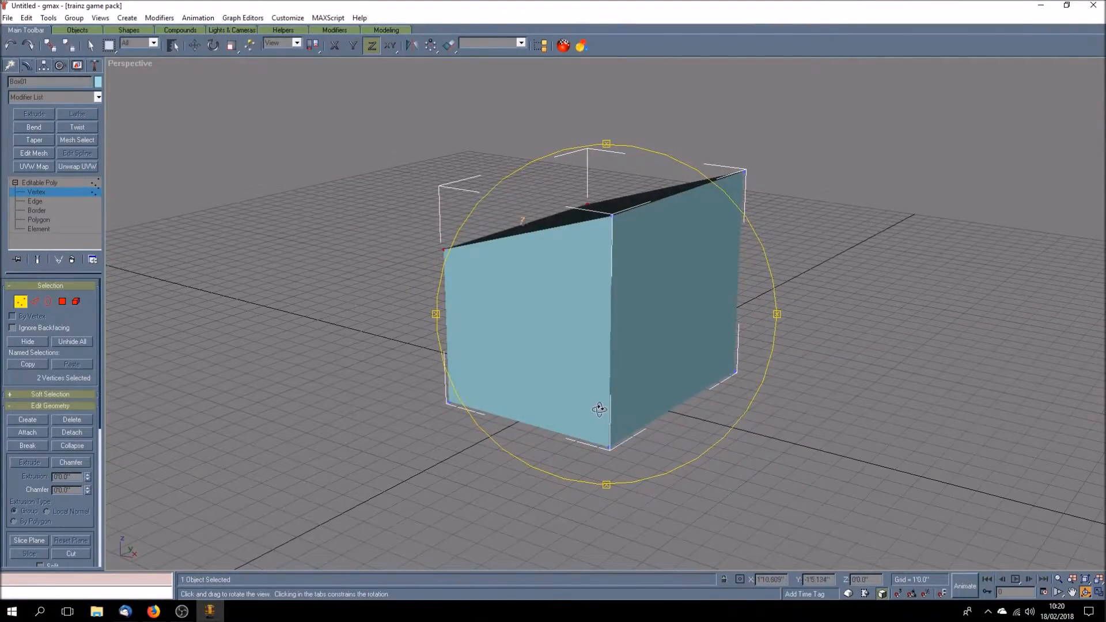
pyautogui.moveTo(660, 441); pyautogui.dragTo(620, 445)
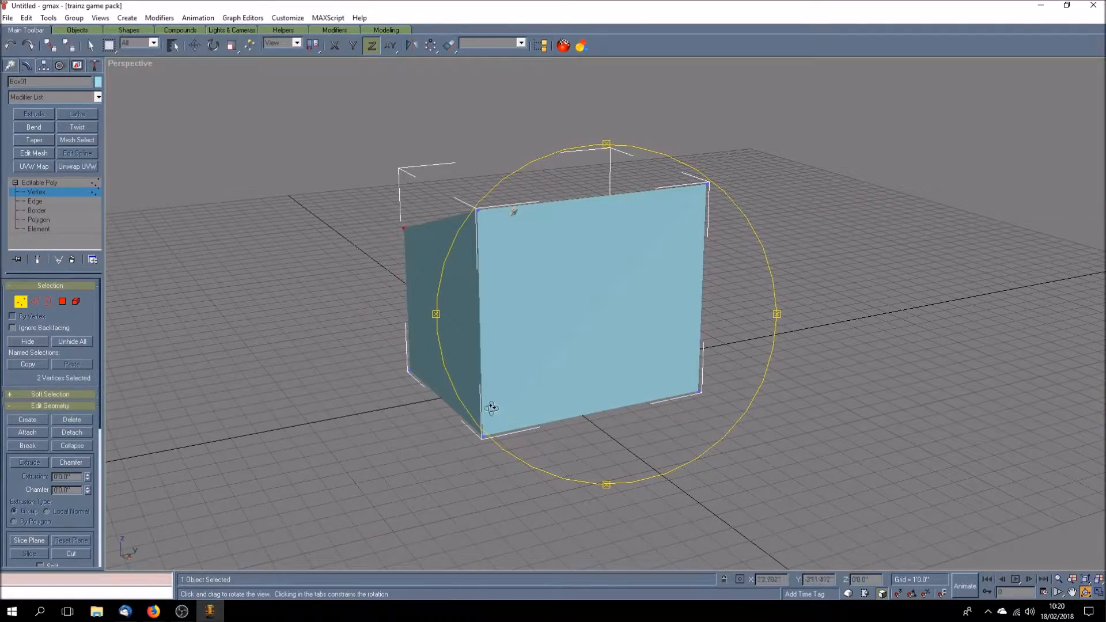
pyautogui.moveTo(553, 440); pyautogui.dragTo(519, 434)
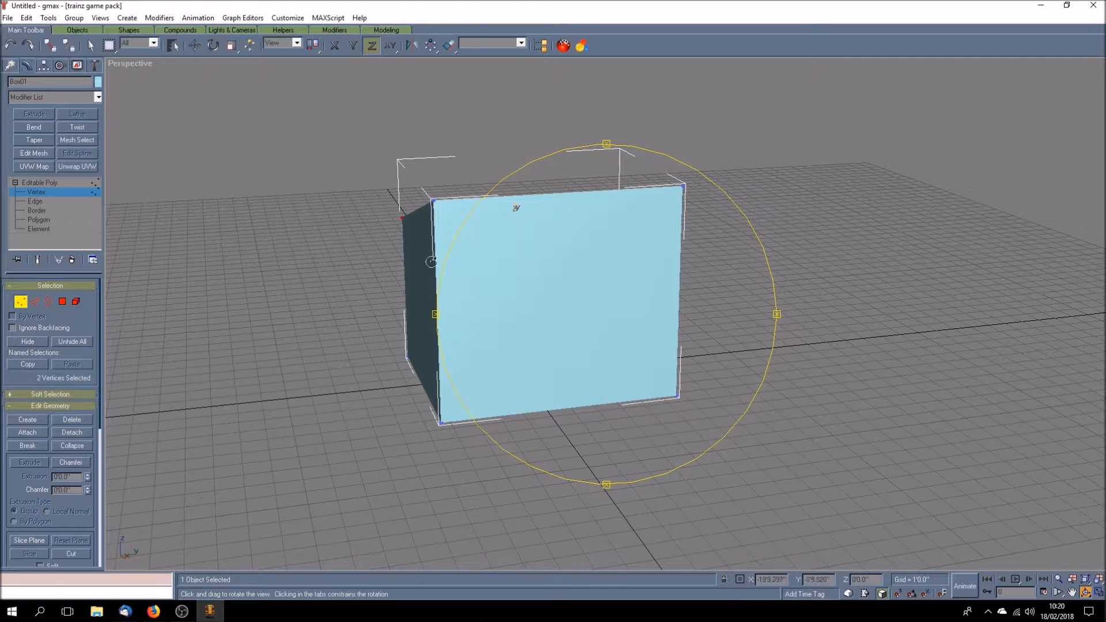
pyautogui.moveTo(478, 301); pyautogui.dragTo(497, 308)
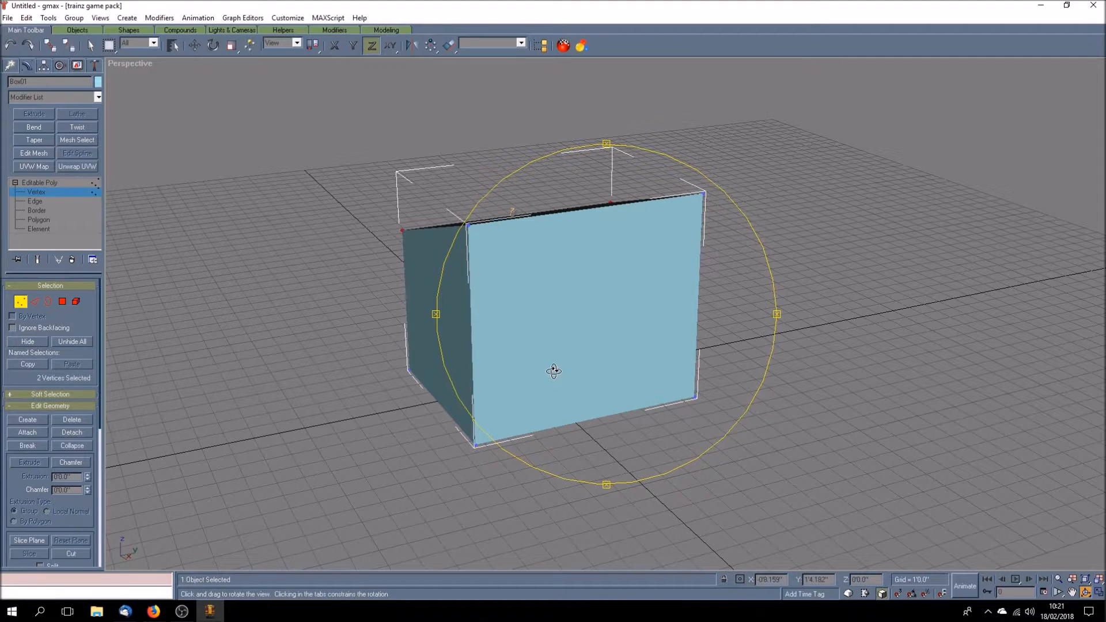
pyautogui.moveTo(554, 371); pyautogui.dragTo(620, 373)
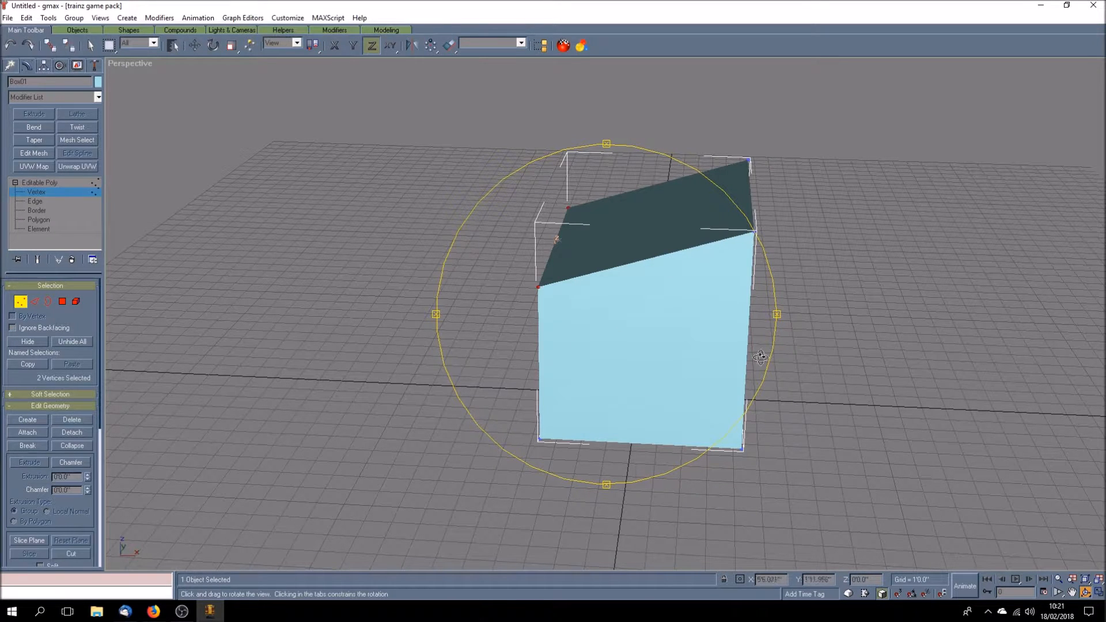
pyautogui.moveTo(614, 382); pyautogui.dragTo(661, 342)
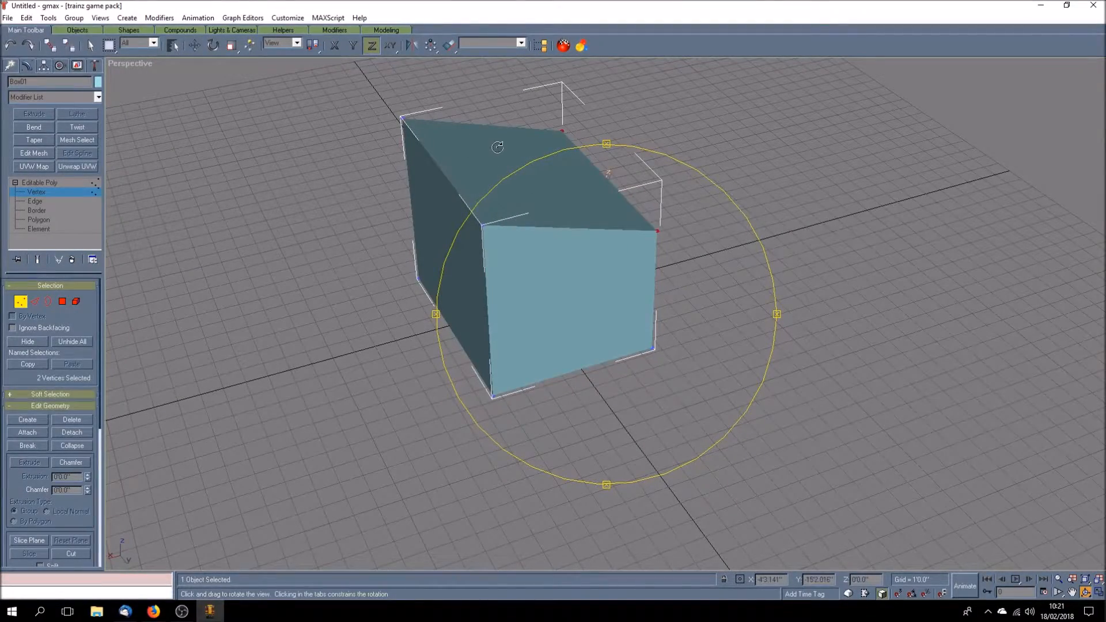
pyautogui.moveTo(536, 180); pyautogui.dragTo(643, 198)
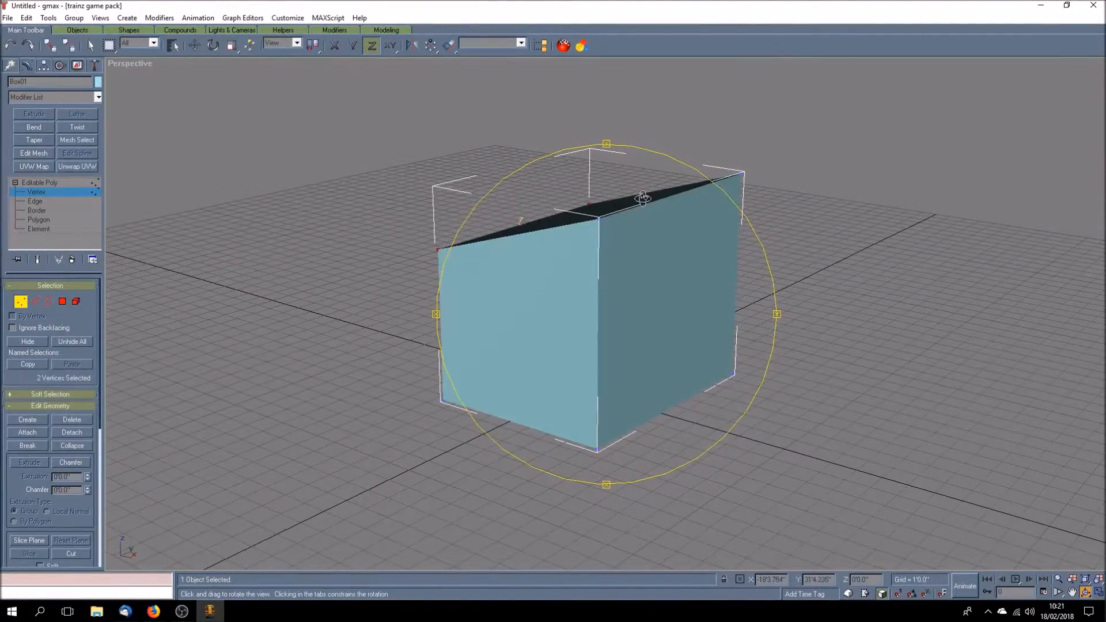
pyautogui.moveTo(639, 304)
pyautogui.mouseDown()
pyautogui.moveTo(681, 314)
pyautogui.moveTo(645, 311)
pyautogui.mouseUp()
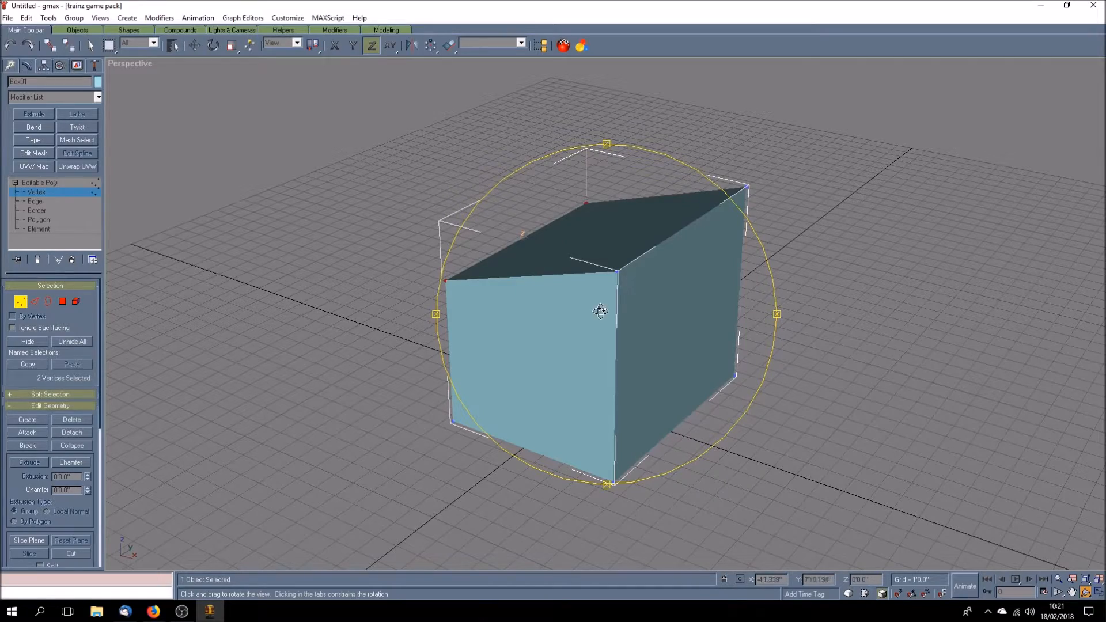
pyautogui.moveTo(596, 313)
pyautogui.mouseDown()
pyautogui.moveTo(617, 316)
pyautogui.moveTo(600, 313)
pyautogui.mouseUp()
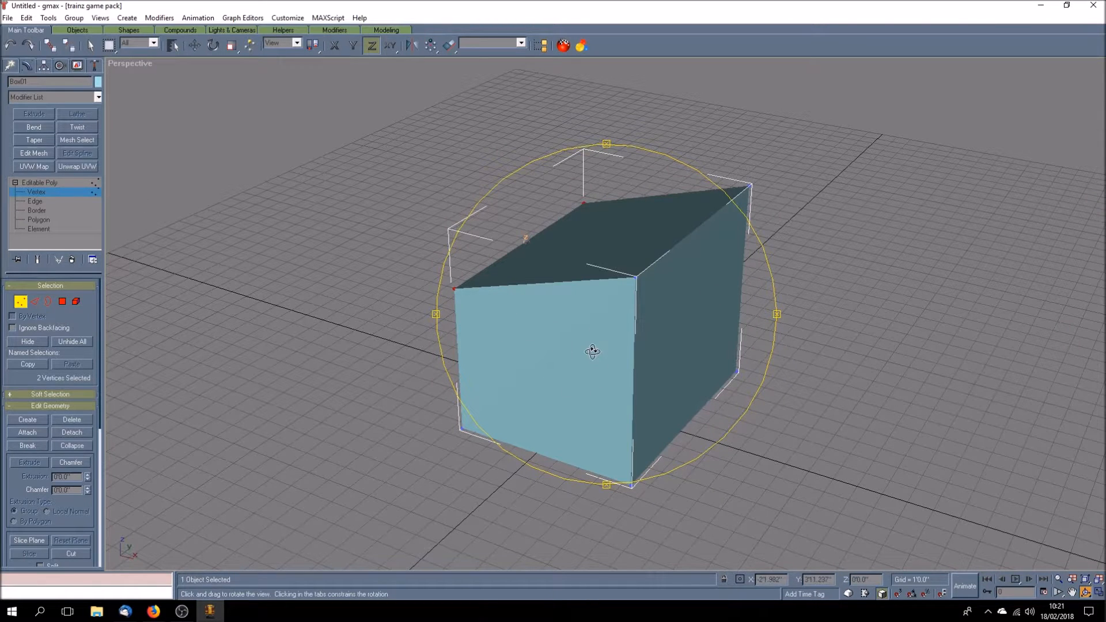
# Leave Vertex level, deselect and reselect the sloped box, and re-enter Vertex level
pyautogui.click(50, 181)
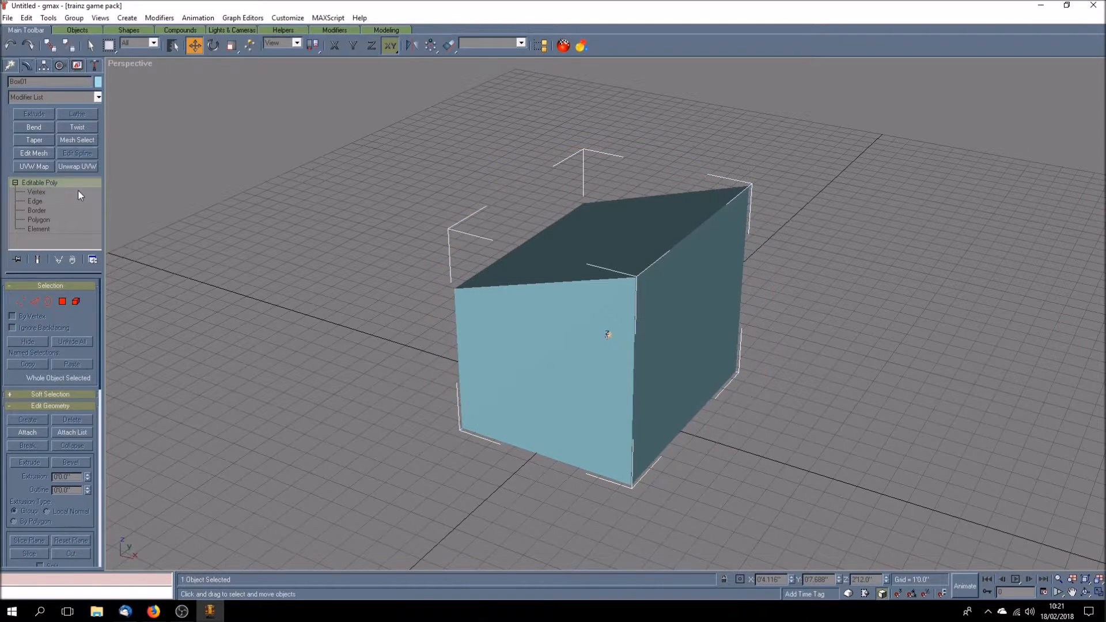
pyautogui.click(339, 303)
pyautogui.click(526, 341)
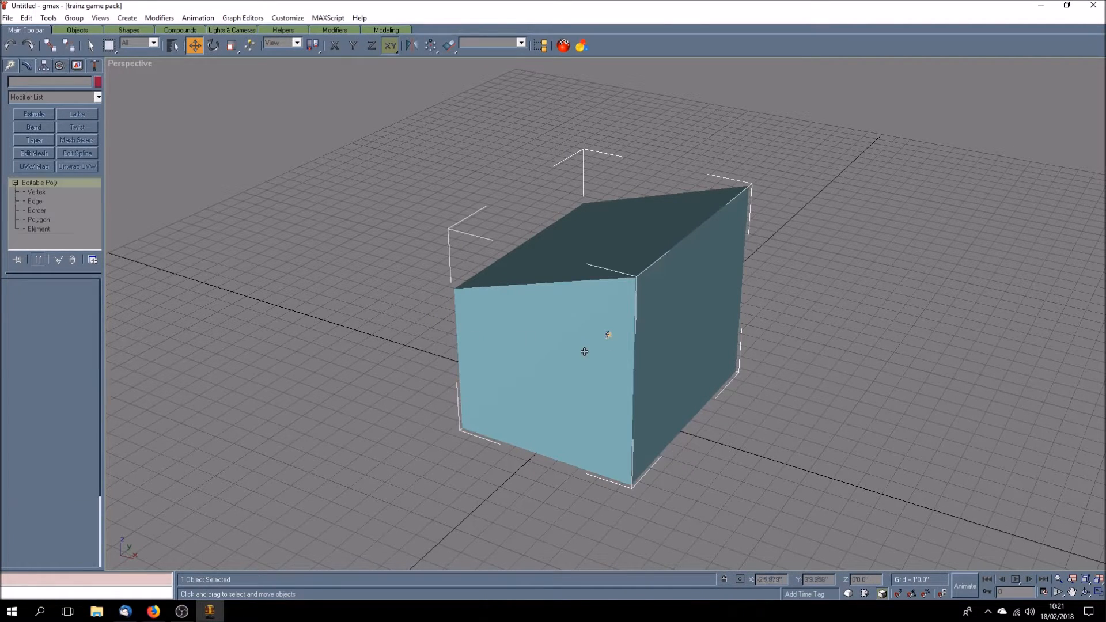
pyautogui.click(42, 191)
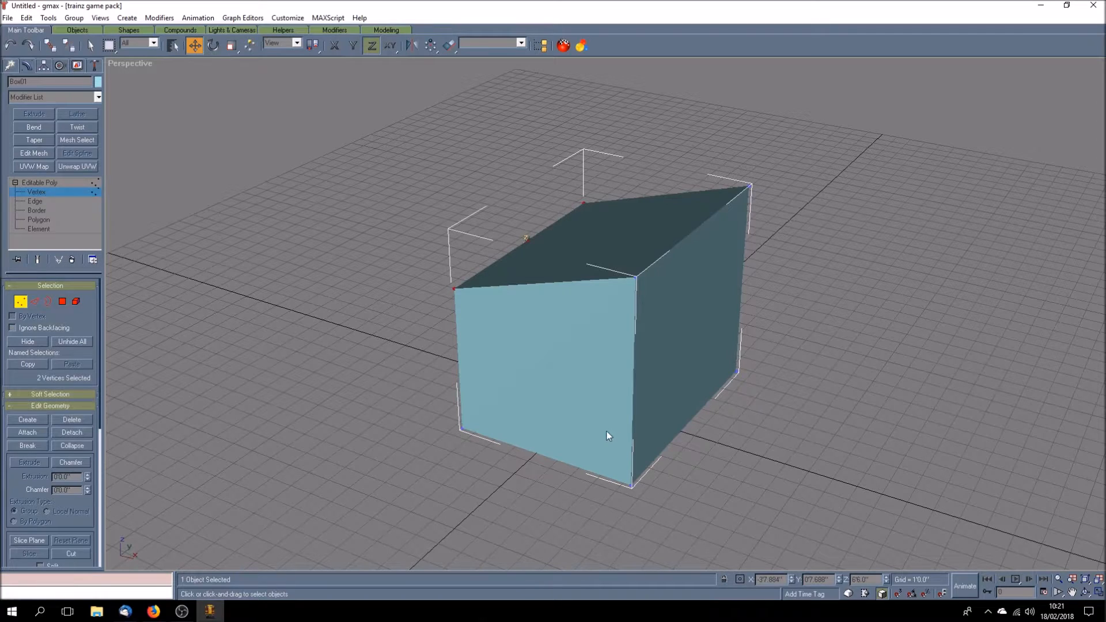
# Clear the box's vertex selection, then leave Vertex level and deselect the whole box
pyautogui.click(362, 292)
pyautogui.moveTo(478, 272)
pyautogui.mouseDown()
pyautogui.moveTo(477, 321)
pyautogui.moveTo(389, 321)
pyautogui.mouseUp()
pyautogui.click(382, 279)
pyautogui.moveTo(302, 286); pyautogui.dragTo(355, 310)
pyautogui.click(33, 183)
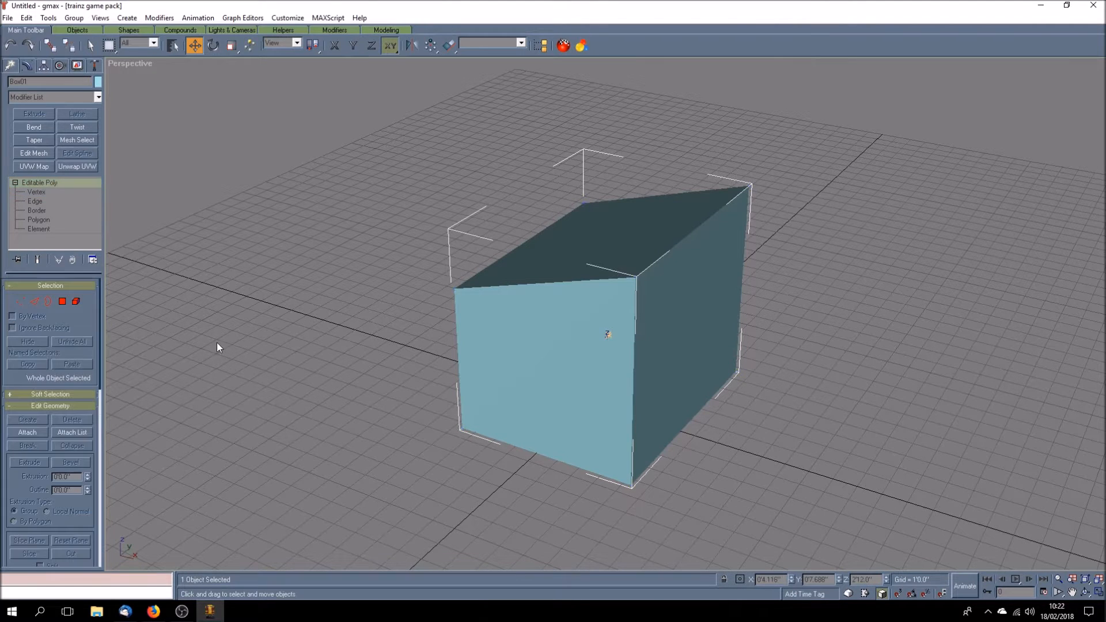
pyautogui.click(358, 347)
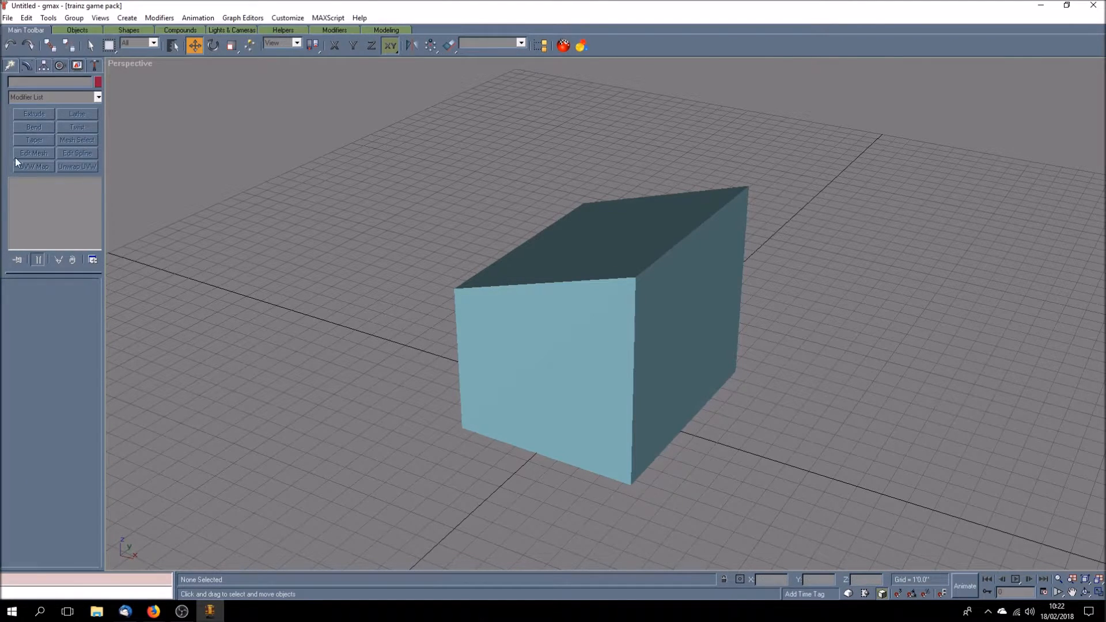
# Create a second, flat box about 3" high on the grid beside the sloped box
pyautogui.click(10, 66)
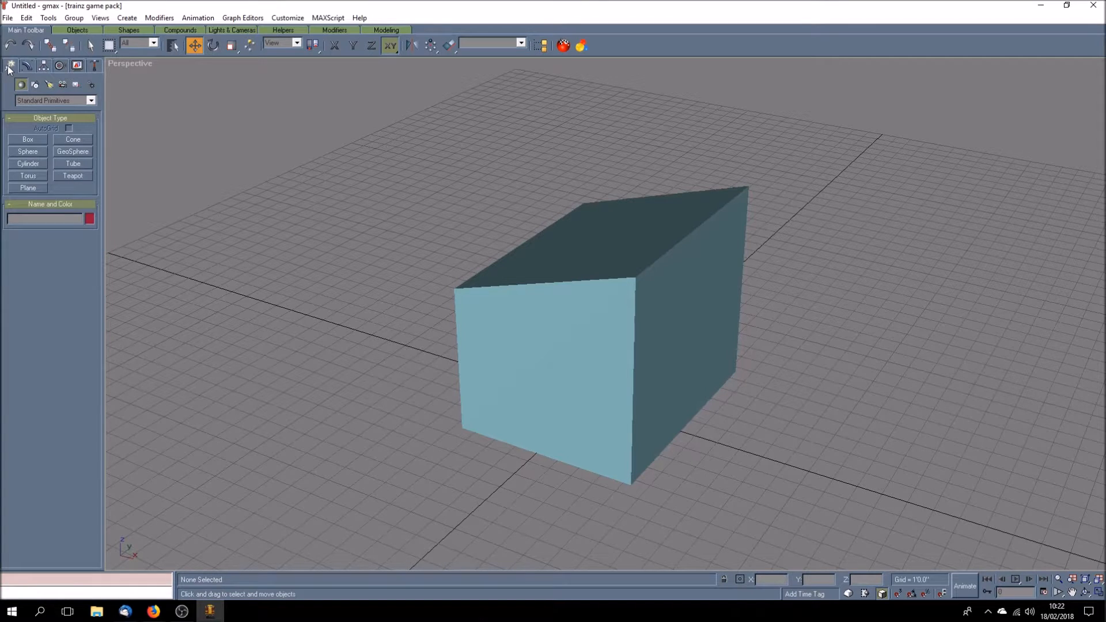
pyautogui.click(33, 141)
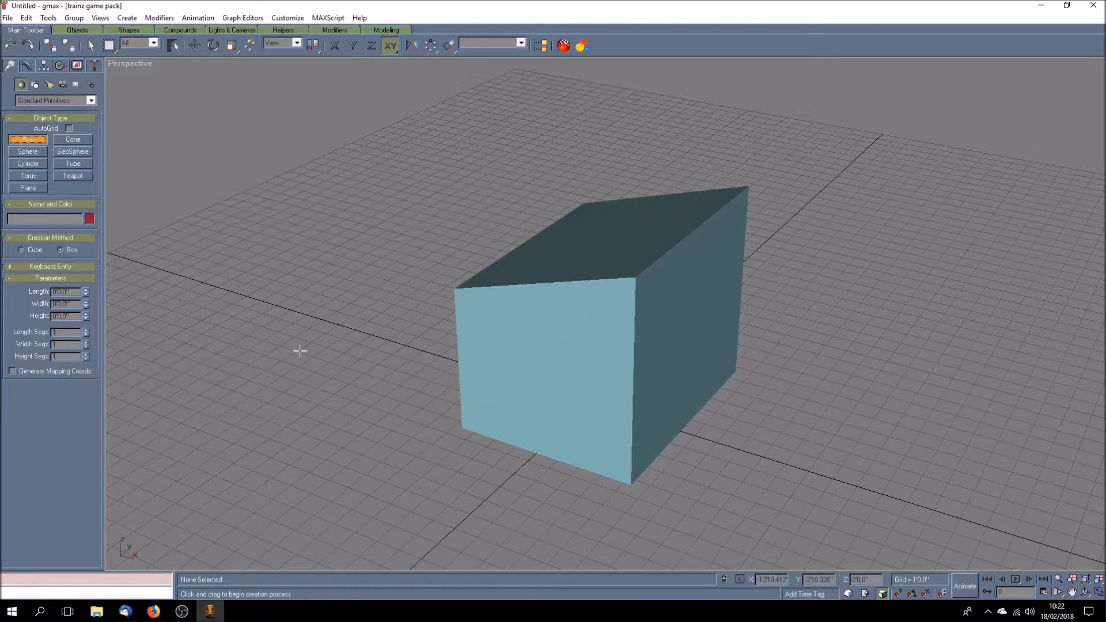
pyautogui.moveTo(268, 311); pyautogui.dragTo(281, 466)
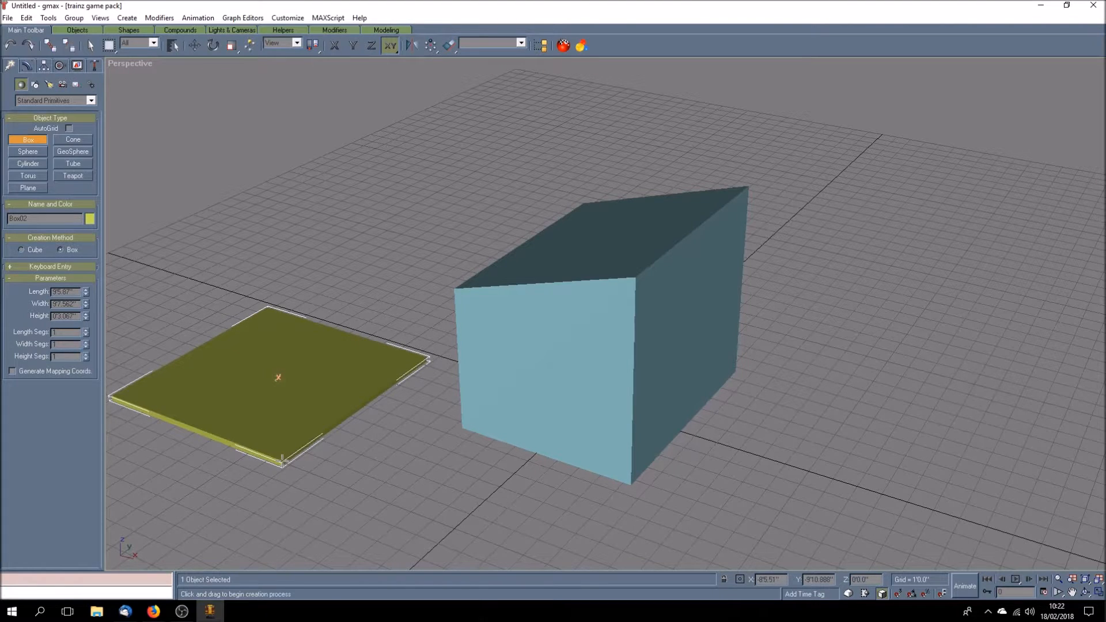
pyautogui.click(282, 461)
# End box creation, select the sloped box again, and open its Editable Poly at Vertex level
pyautogui.rightClick(138, 78)
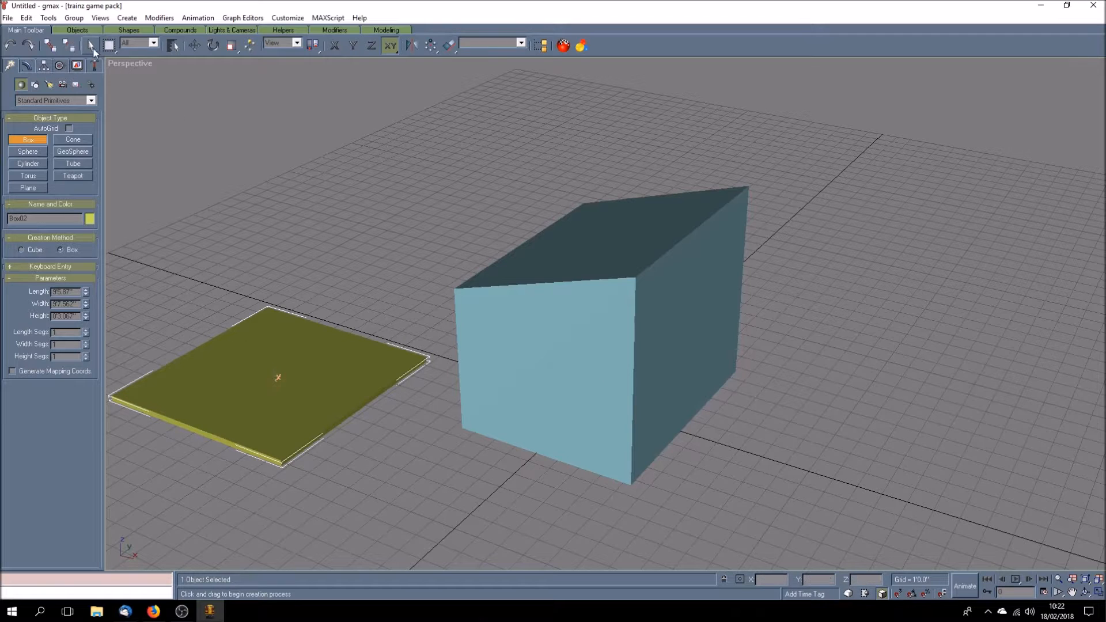
pyautogui.click(396, 264)
pyautogui.click(585, 385)
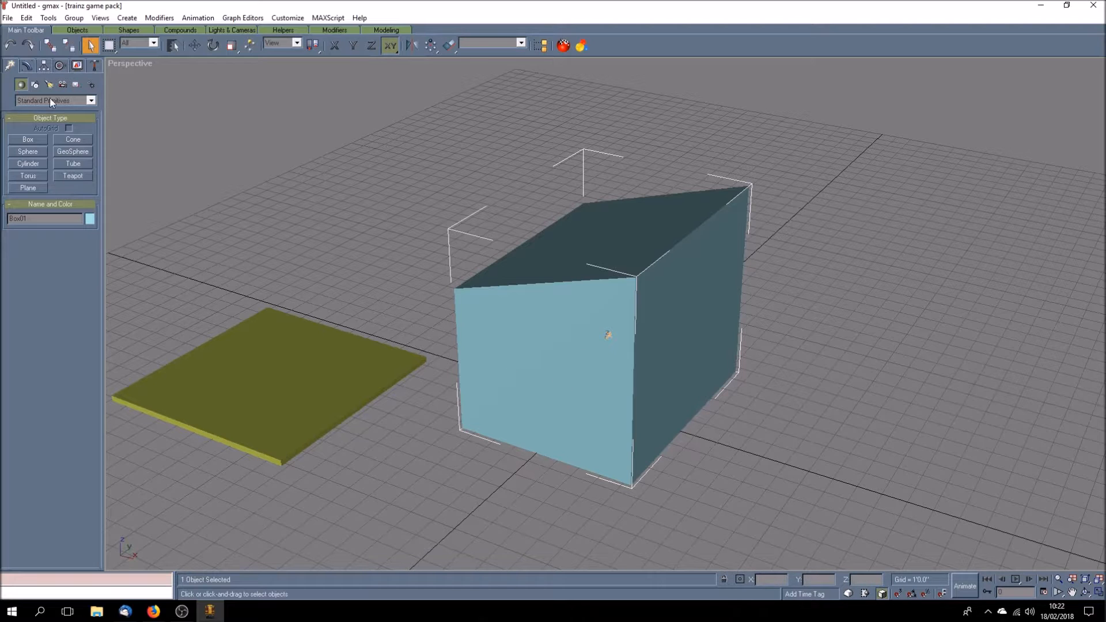
pyautogui.click(30, 69)
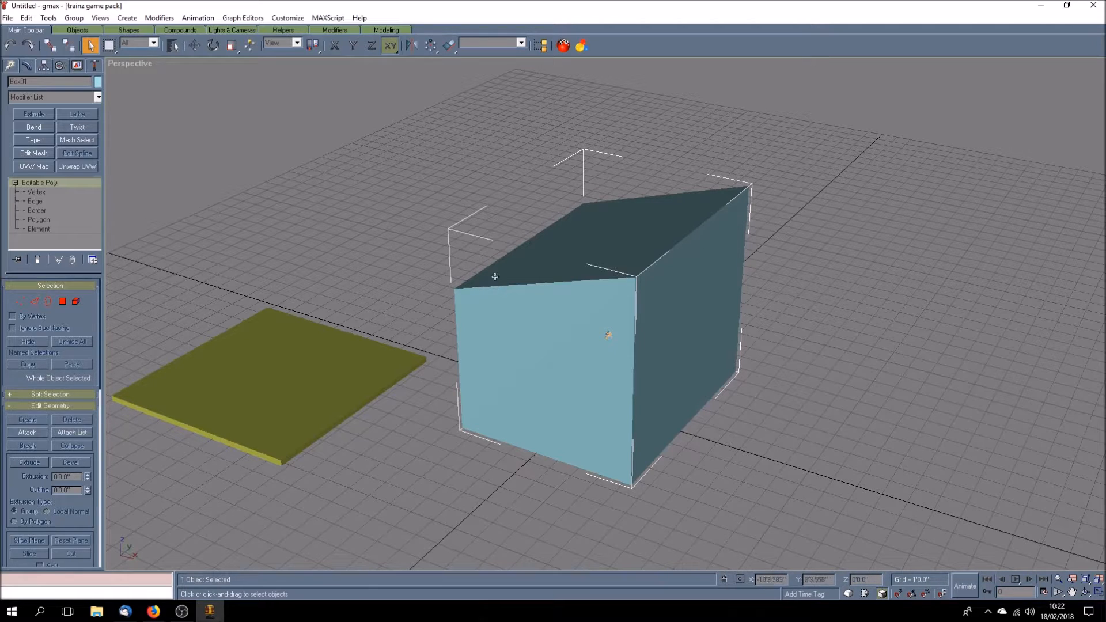
pyautogui.click(54, 193)
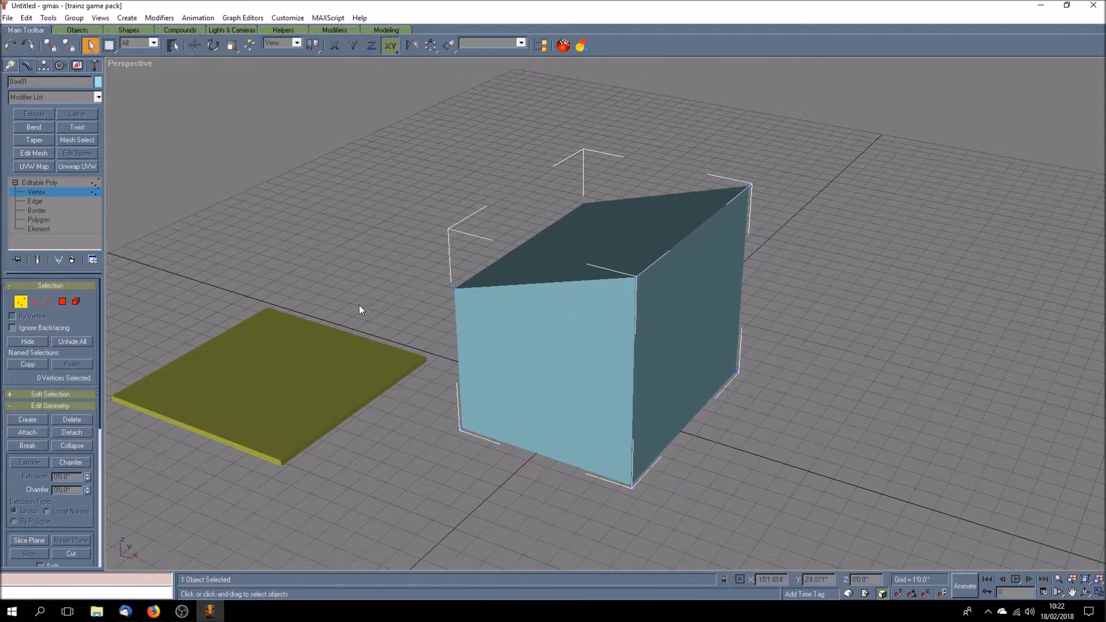
# Window-select the sloped box's near bottom corner vertex with the Move tool to inspect its position, and clear the vertex selection
pyautogui.click(195, 46)
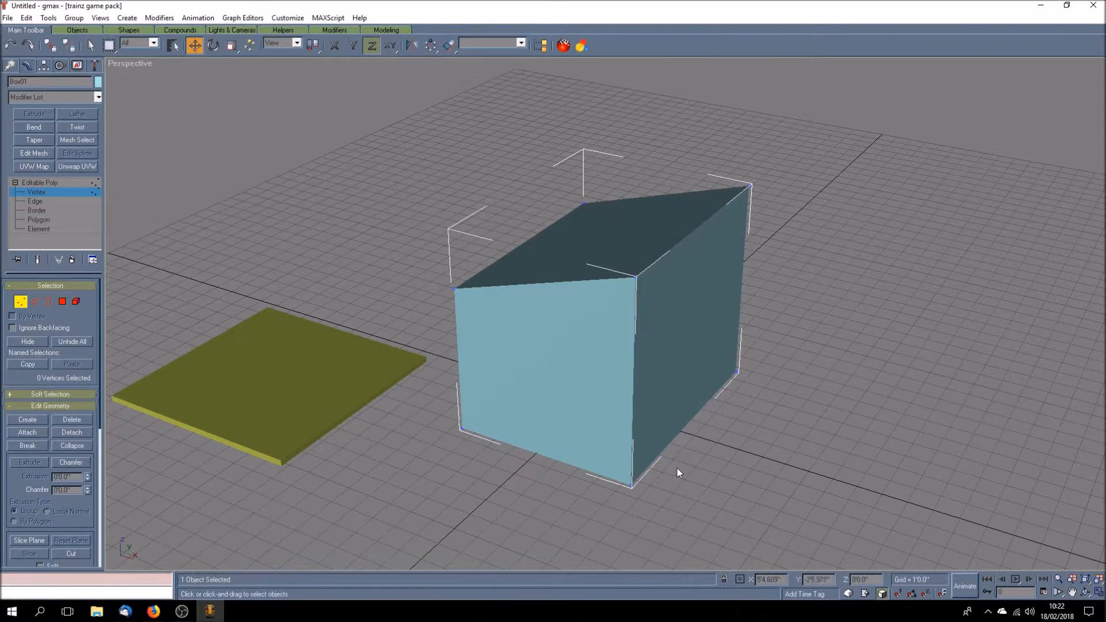
pyautogui.moveTo(614, 506); pyautogui.dragTo(614, 506)
pyautogui.click(312, 397)
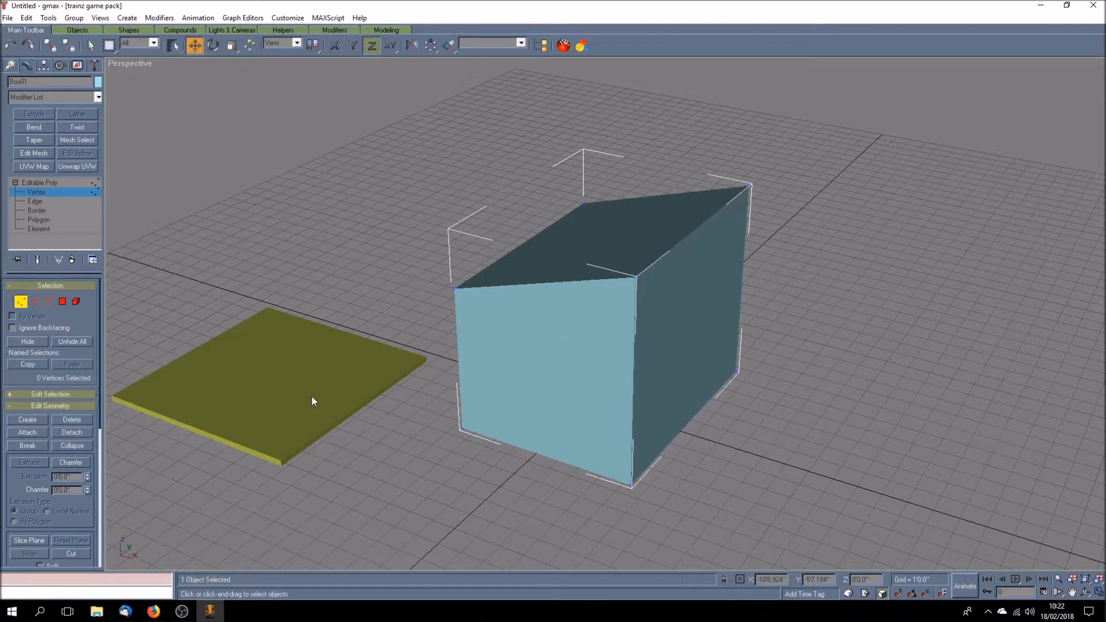
# Leave Vertex level, select the flat box, and set its width to 8'10"
pyautogui.click(62, 184)
pyautogui.click(400, 274)
pyautogui.click(306, 341)
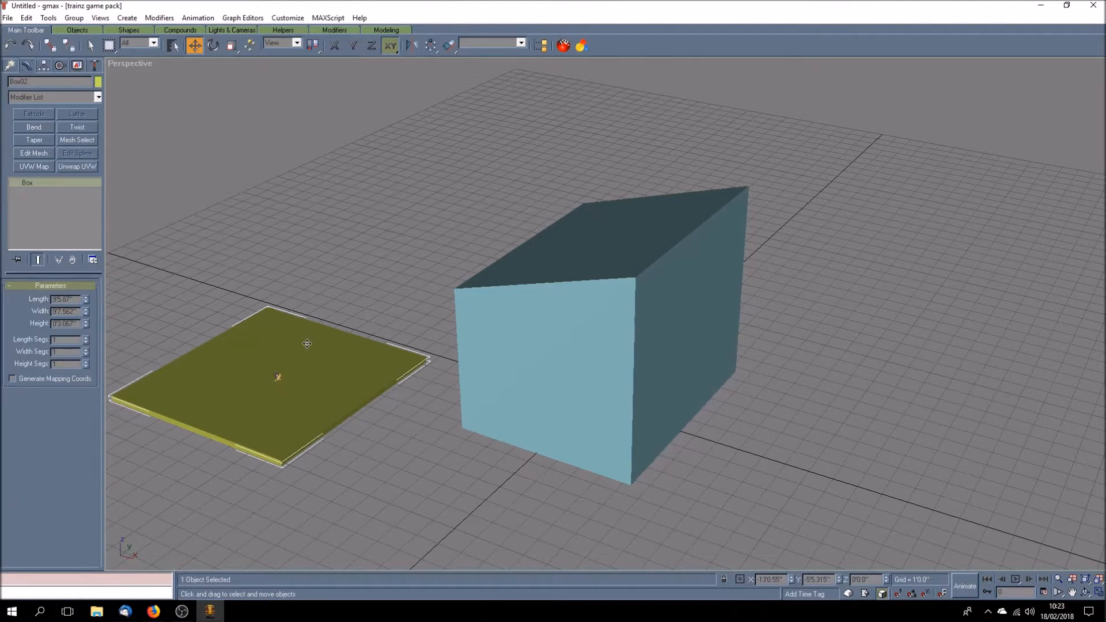
pyautogui.click(65, 311)
pyautogui.write("8'10")
pyautogui.press('Return')
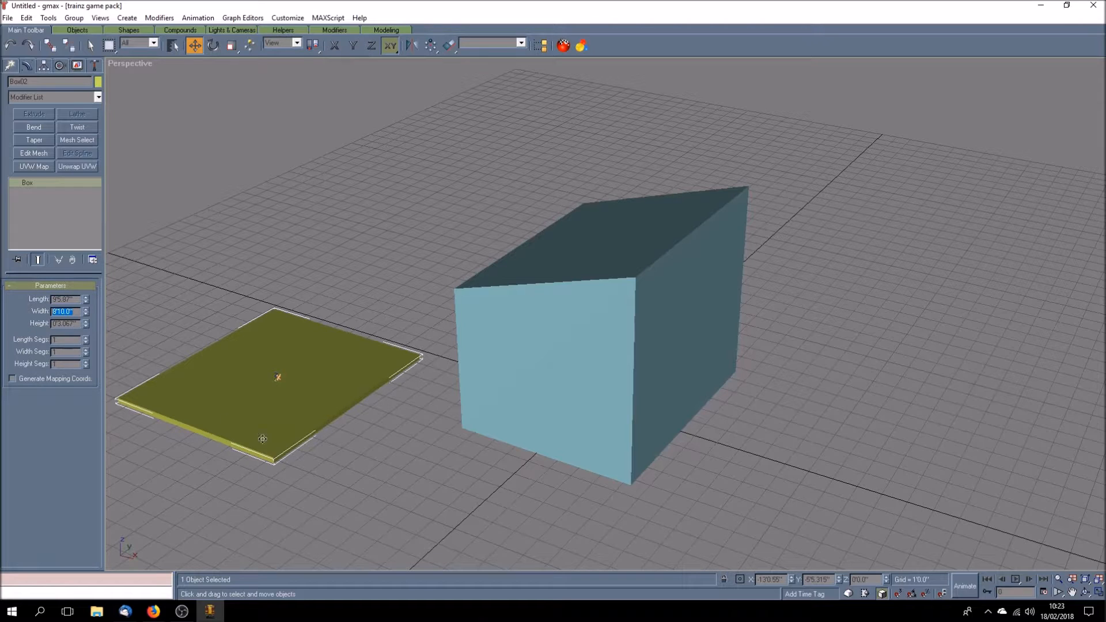
# Set the flat box's length first to 8'10" and then to 9'
pyautogui.click(76, 299)
pyautogui.write("8'10")
pyautogui.press('Return')
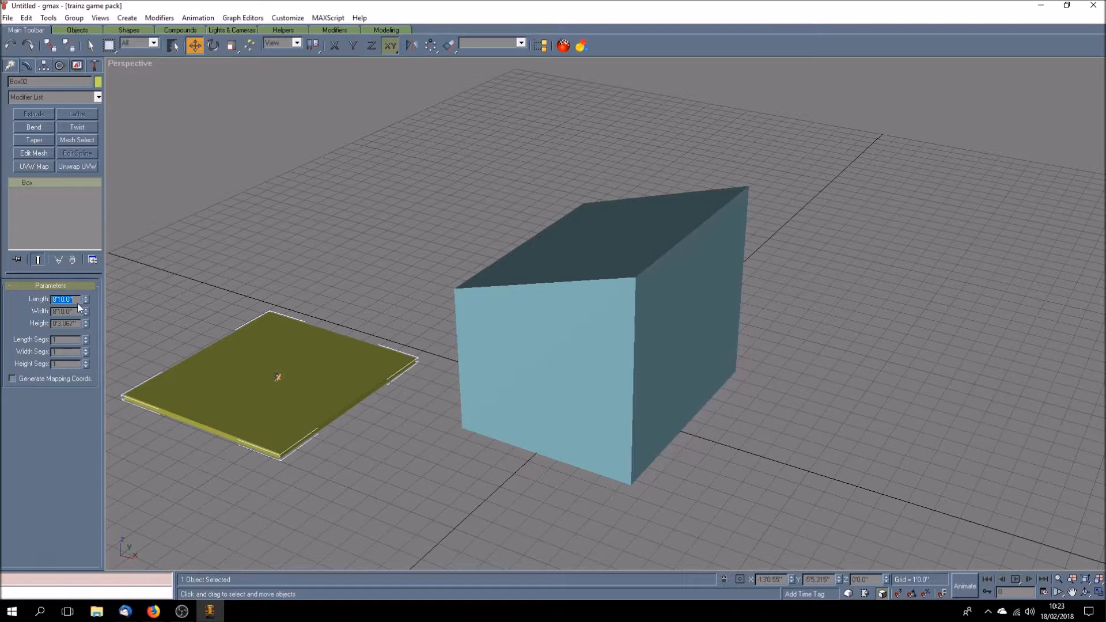
pyautogui.write('3')
pyautogui.press('Return')
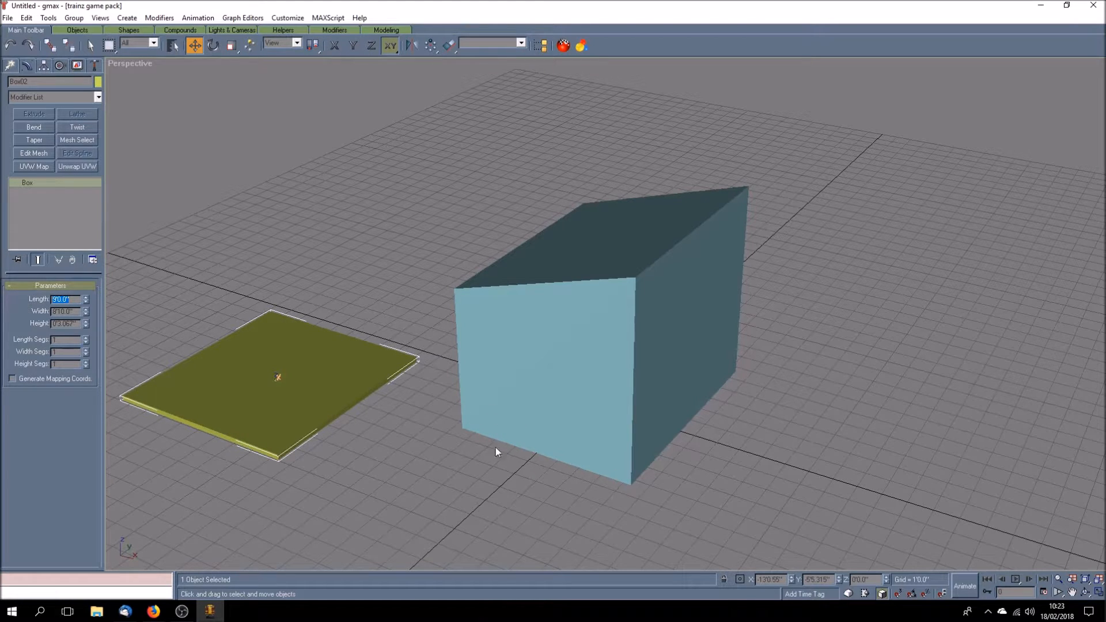
# Reselect the sloped box, select its near bottom corner vertex to check its coordinates, and leave Vertex level
pyautogui.click(454, 471)
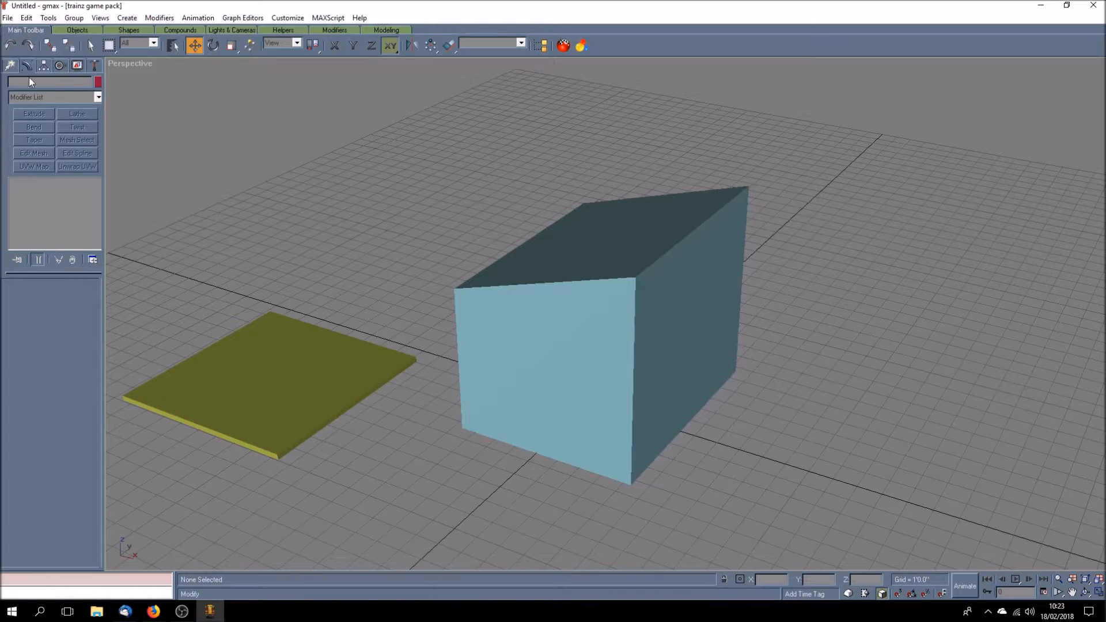
pyautogui.click(517, 326)
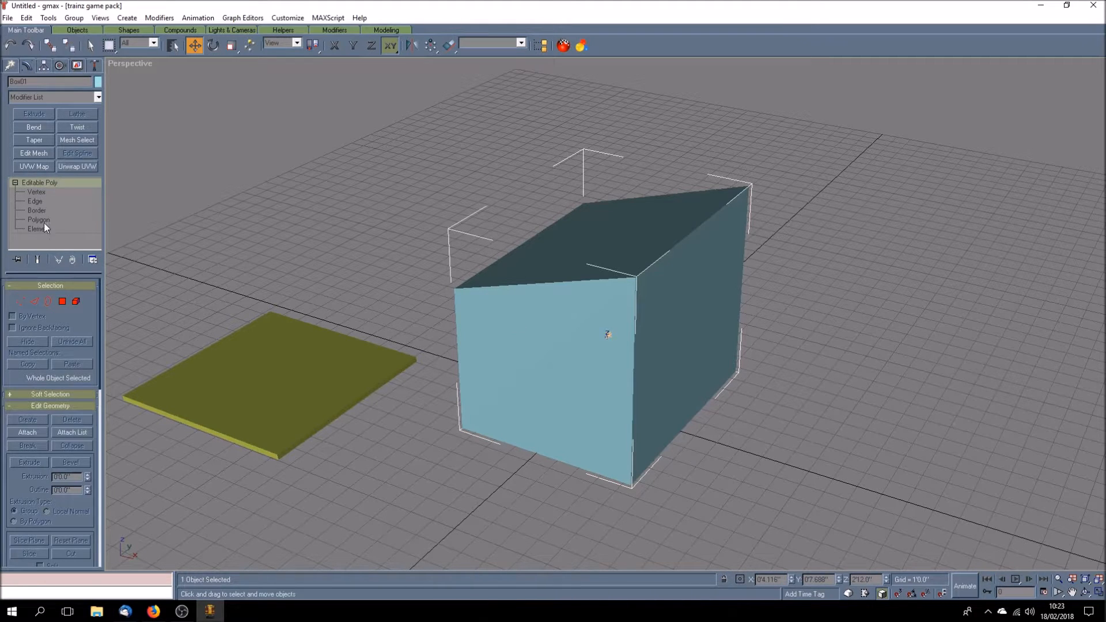
pyautogui.click(40, 192)
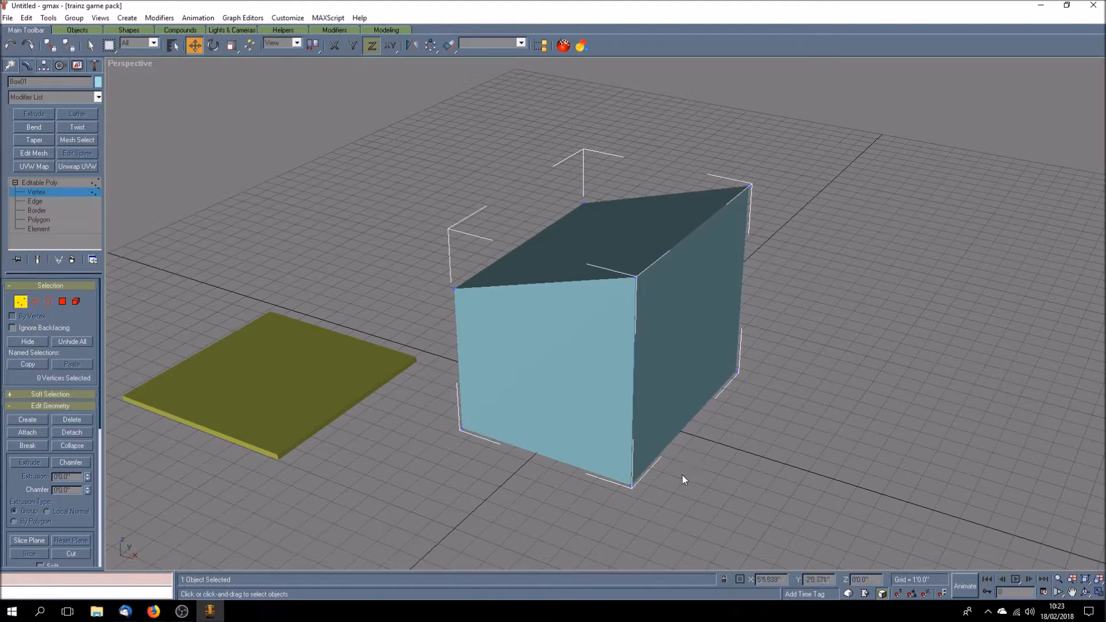
pyautogui.moveTo(665, 477); pyautogui.dragTo(610, 509)
pyautogui.click(63, 182)
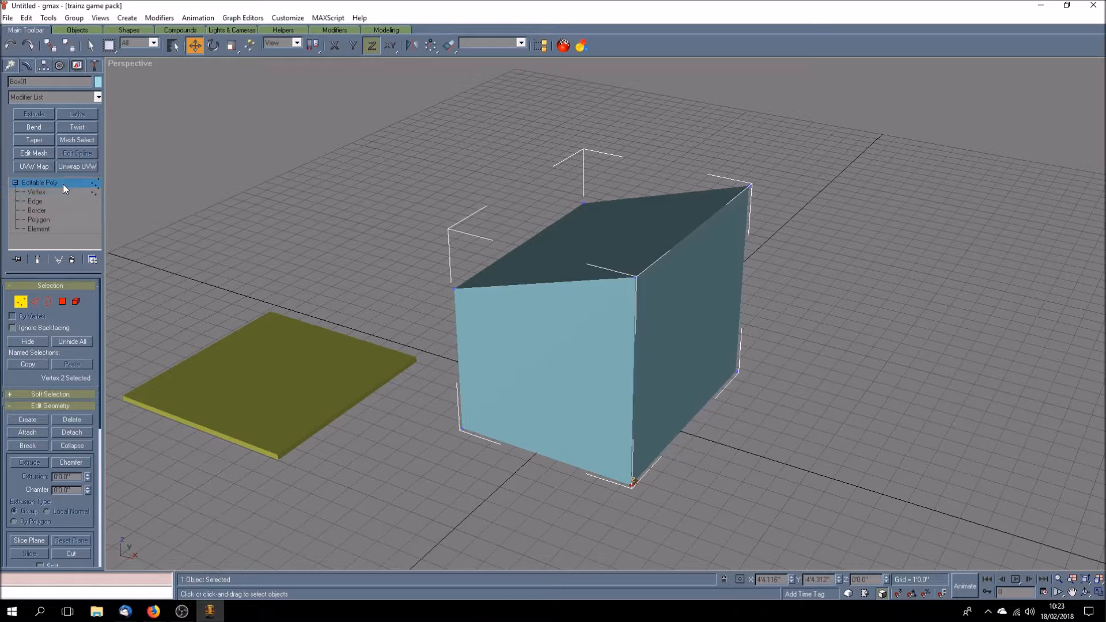
# Select the flat box again and set its width to 9'
pyautogui.click(381, 282)
pyautogui.click(311, 387)
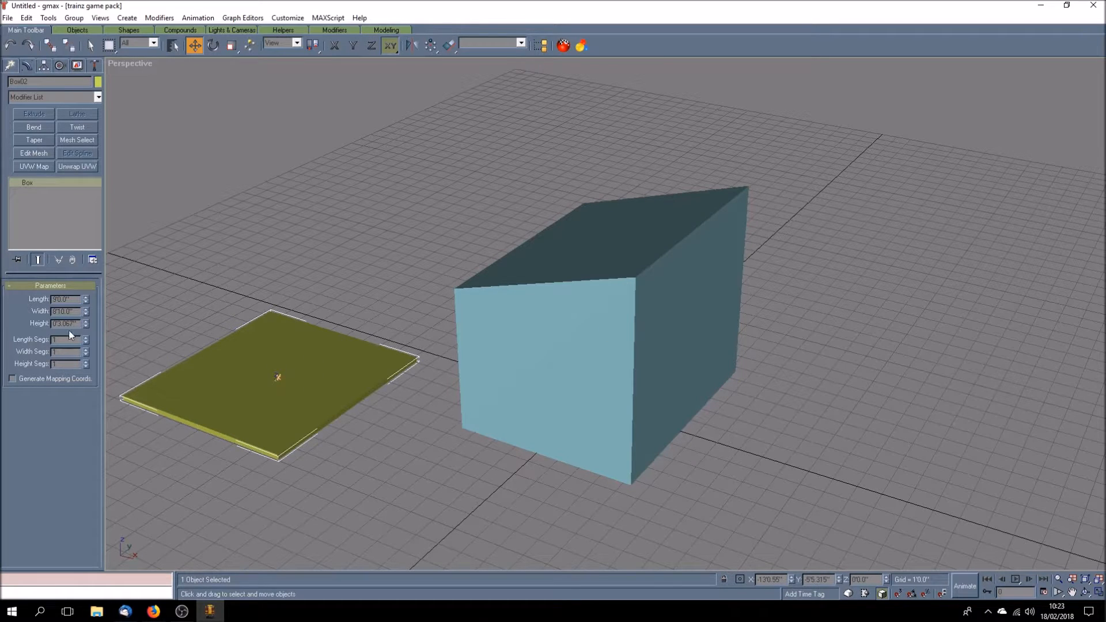
pyautogui.moveTo(78, 311); pyautogui.dragTo(9, 303)
pyautogui.write('9')
pyautogui.press('Return')
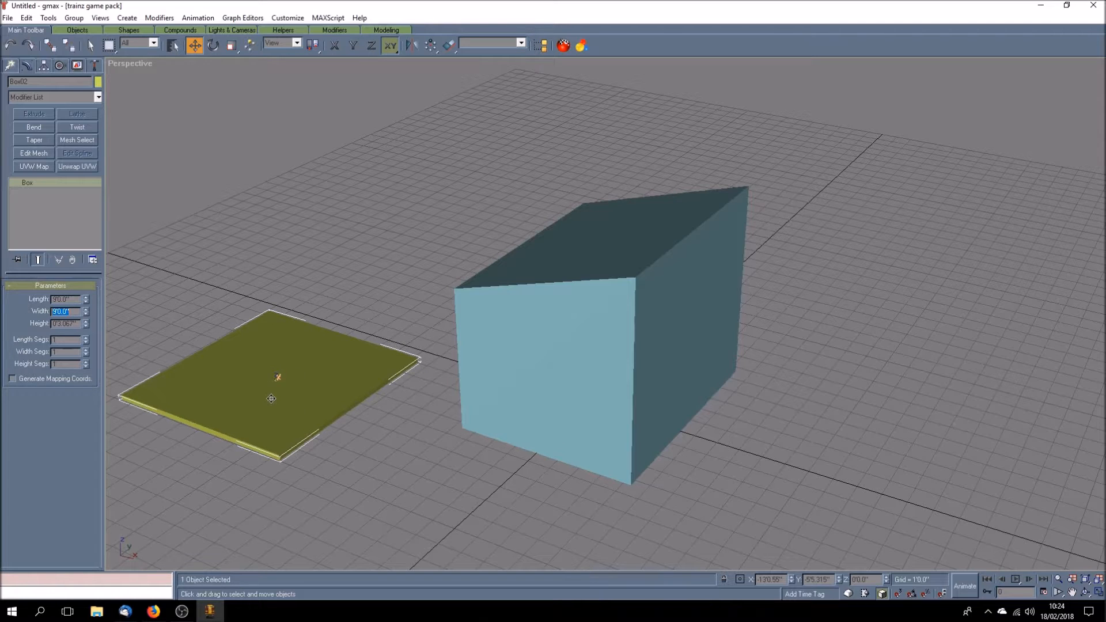
# Center the flat box's pivot to the object, align it to world, and deselect the box
pyautogui.click(351, 299)
pyautogui.click(300, 367)
pyautogui.click(41, 65)
pyautogui.click(56, 138)
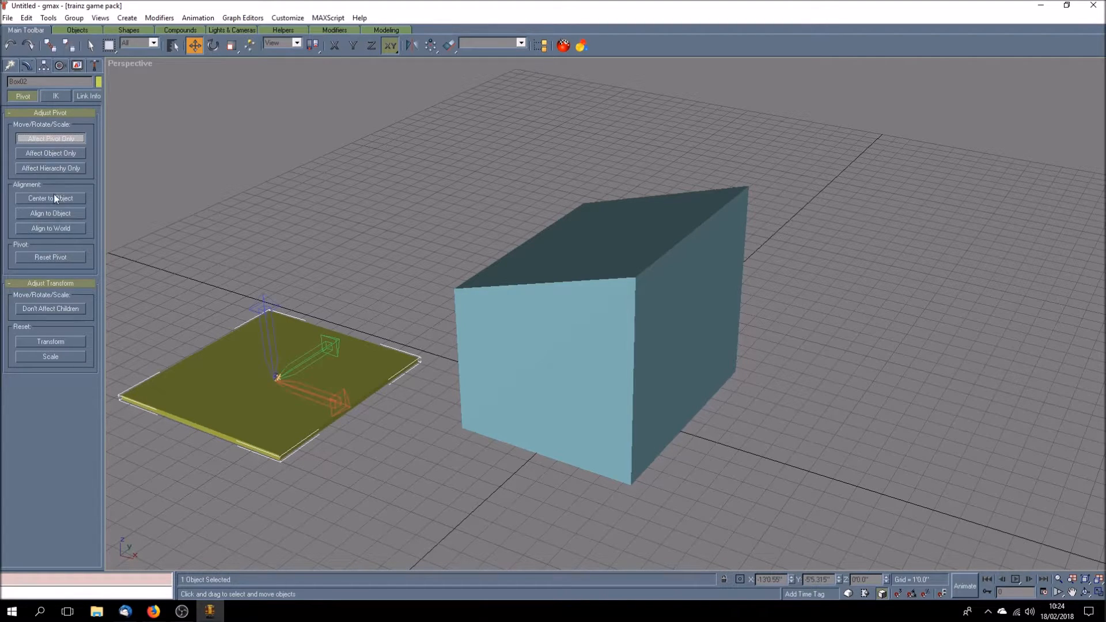
pyautogui.click(54, 198)
pyautogui.click(57, 228)
pyautogui.click(258, 280)
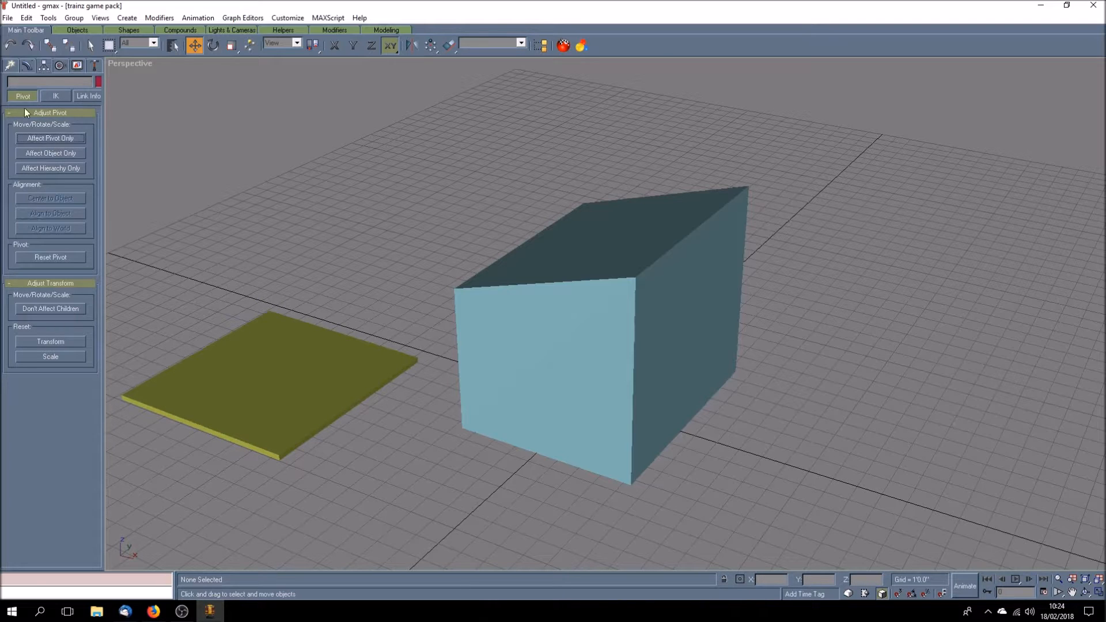
# Set the flat box's height to exactly 3" and deselect it
pyautogui.click(26, 66)
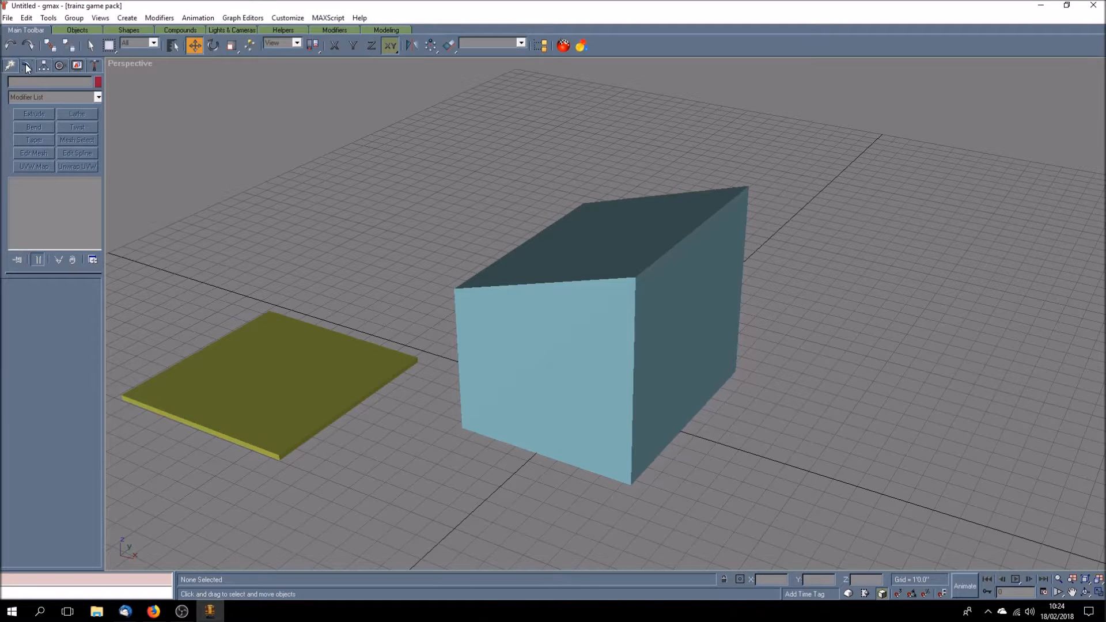
pyautogui.click(259, 381)
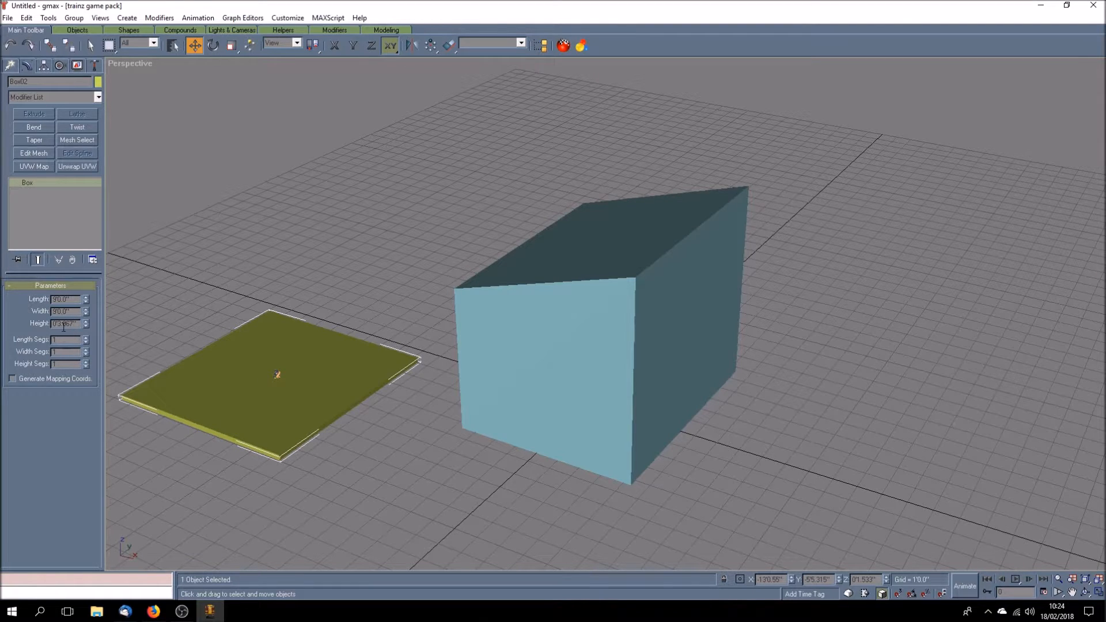
pyautogui.moveTo(63, 326); pyautogui.dragTo(77, 324)
pyautogui.press('BackSpace')
pyautogui.press('Return')
pyautogui.click(216, 239)
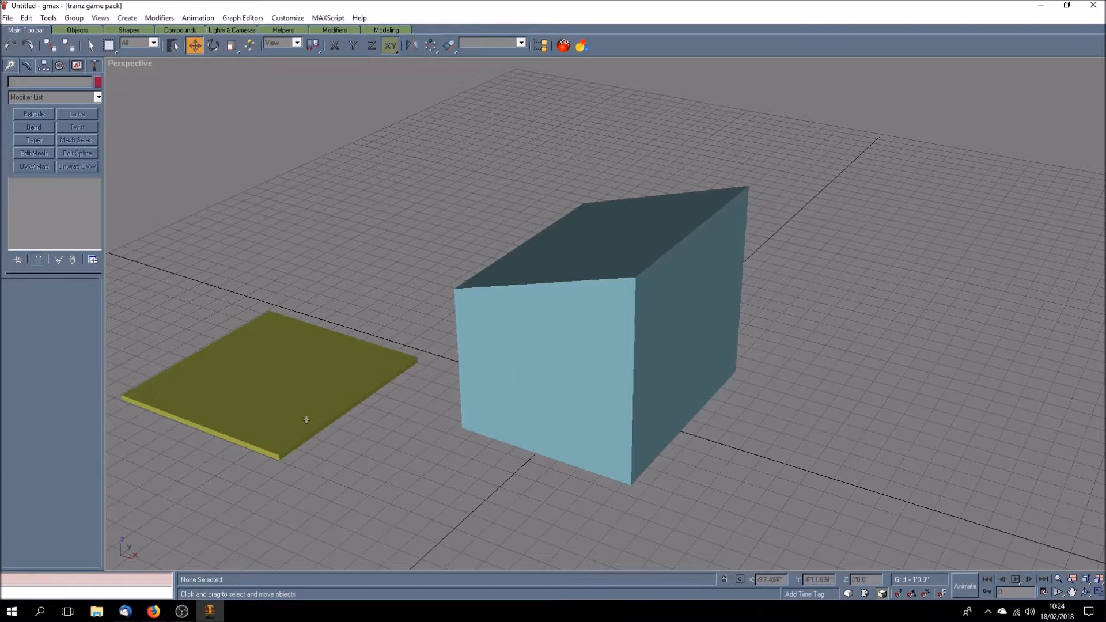
# Recenter the flat box's pivot on its new height, then leave pivot adjustment and deselect the box
pyautogui.click(316, 384)
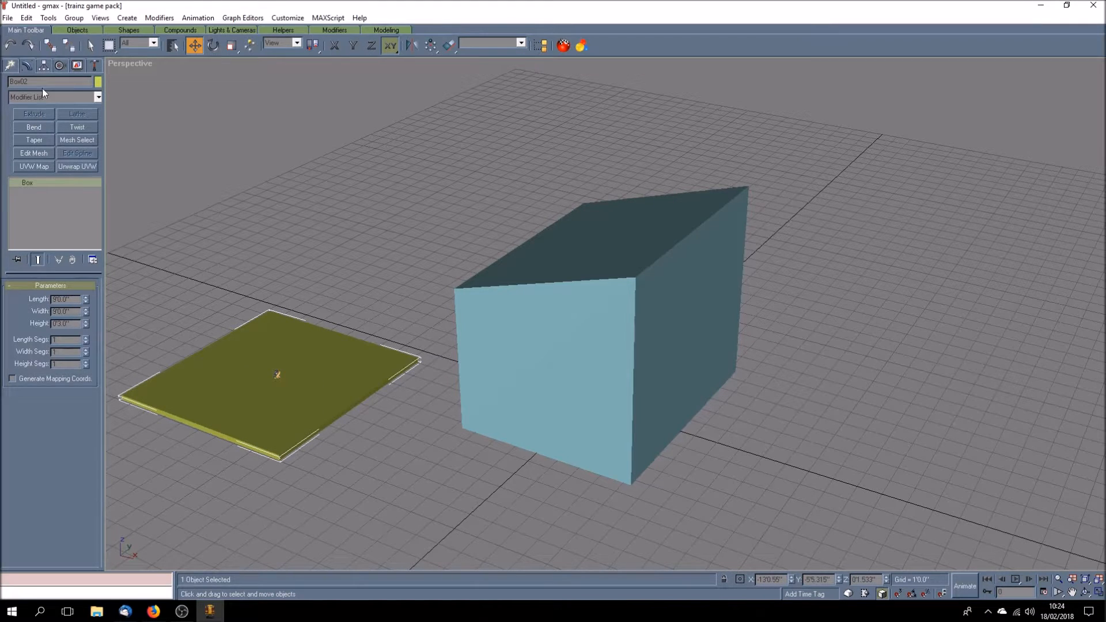
pyautogui.click(44, 65)
pyautogui.click(54, 138)
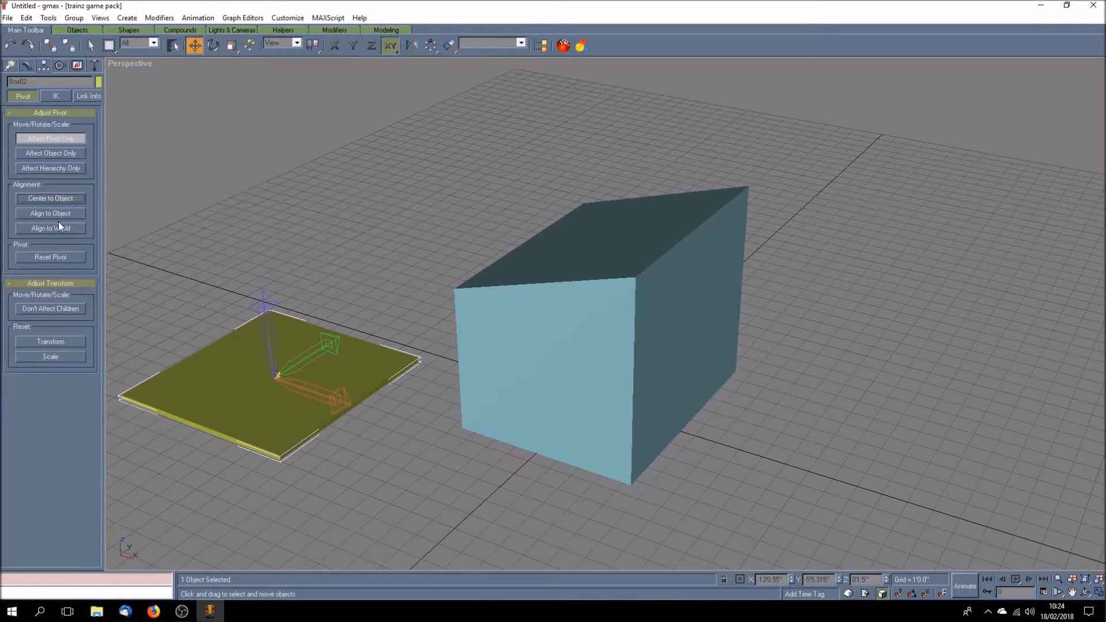
pyautogui.click(65, 138)
pyautogui.click(210, 343)
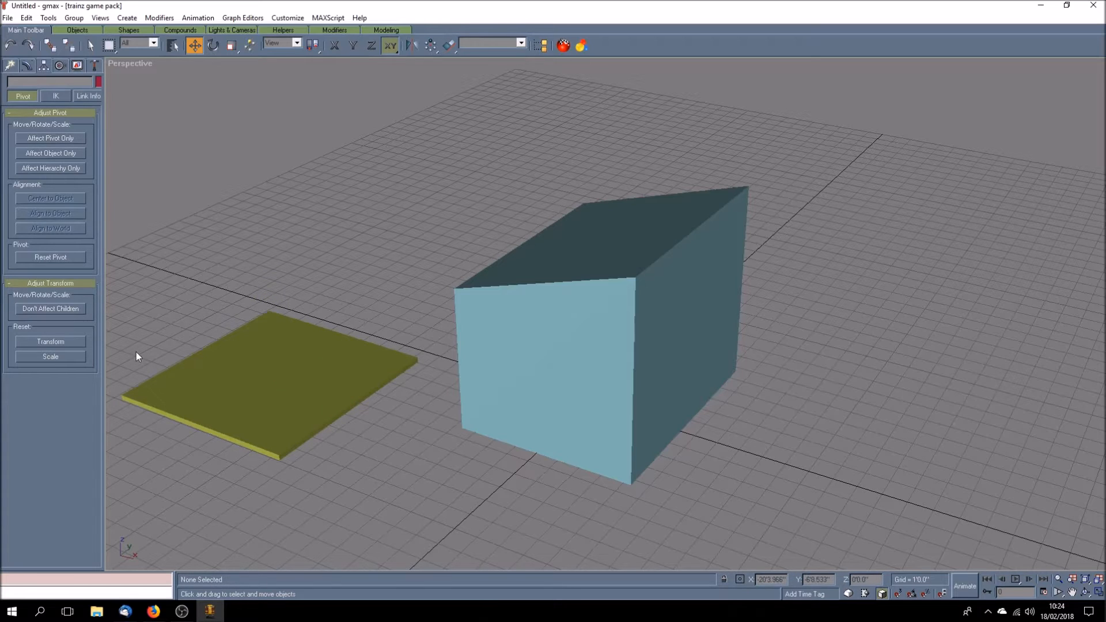
# Align the flat box to the sloped box, center to center, in X, Y and Z position
pyautogui.click(289, 400)
pyautogui.click(545, 400)
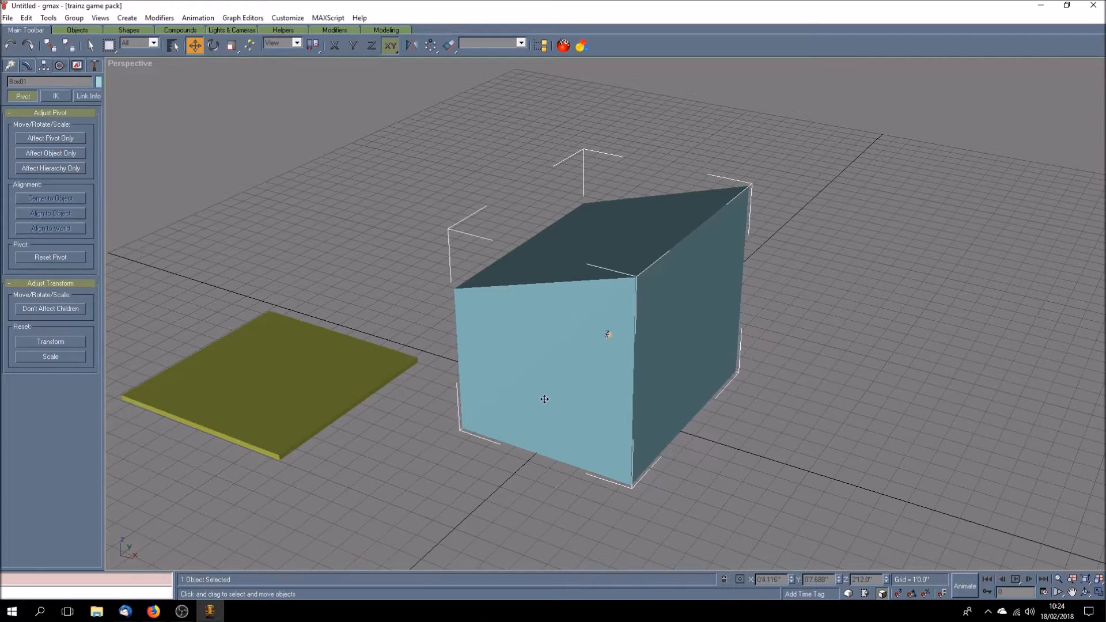
pyautogui.click(333, 396)
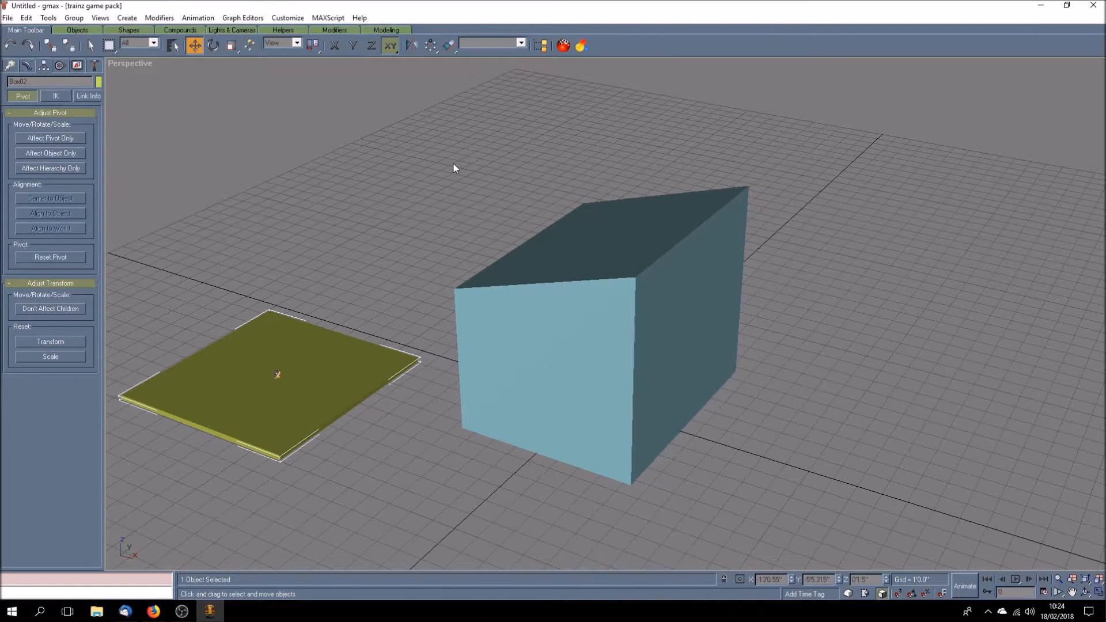
pyautogui.click(449, 46)
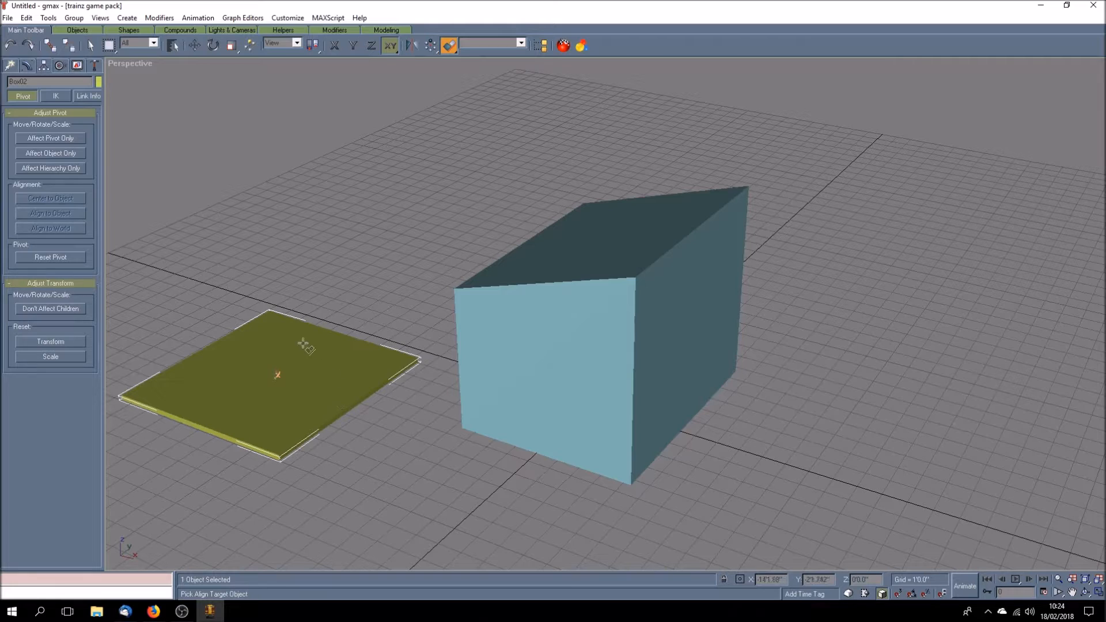
pyautogui.click(563, 346)
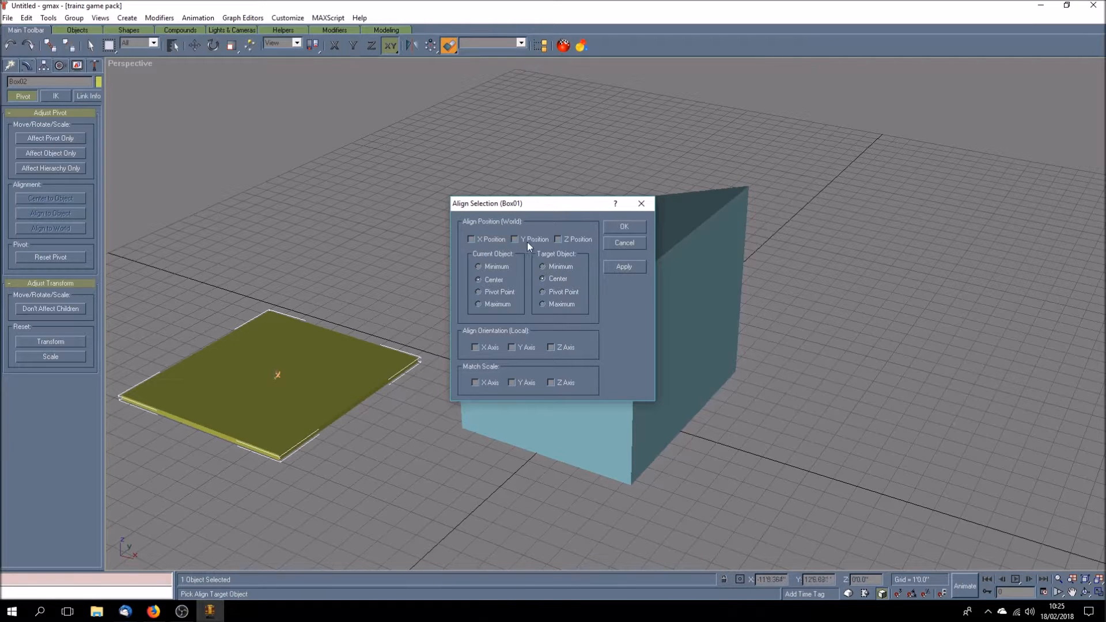
pyautogui.click(471, 239)
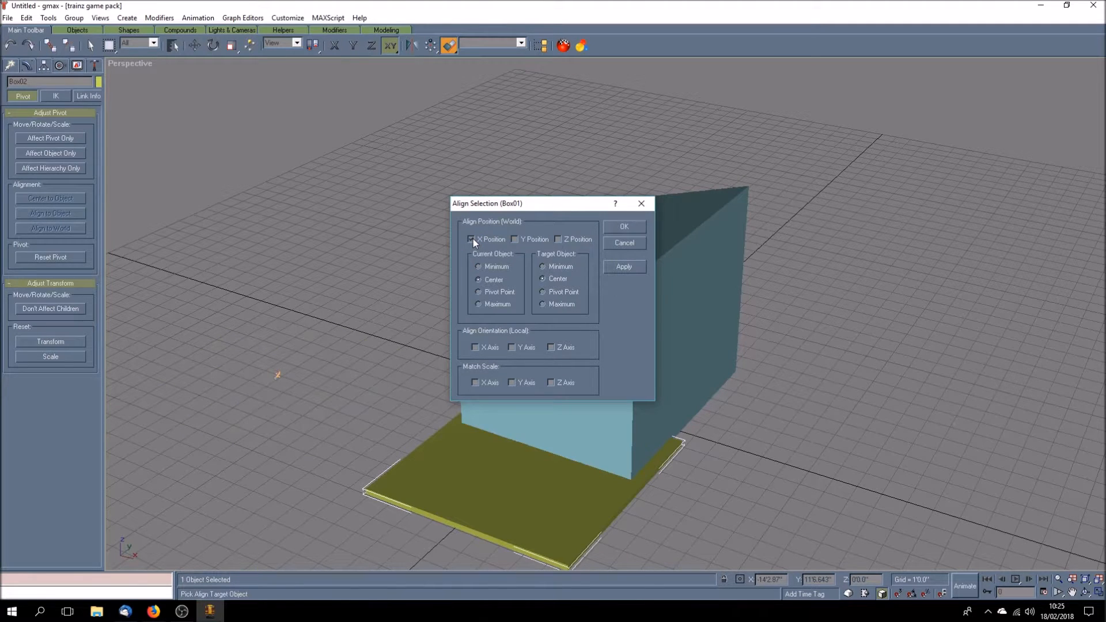
pyautogui.click(514, 239)
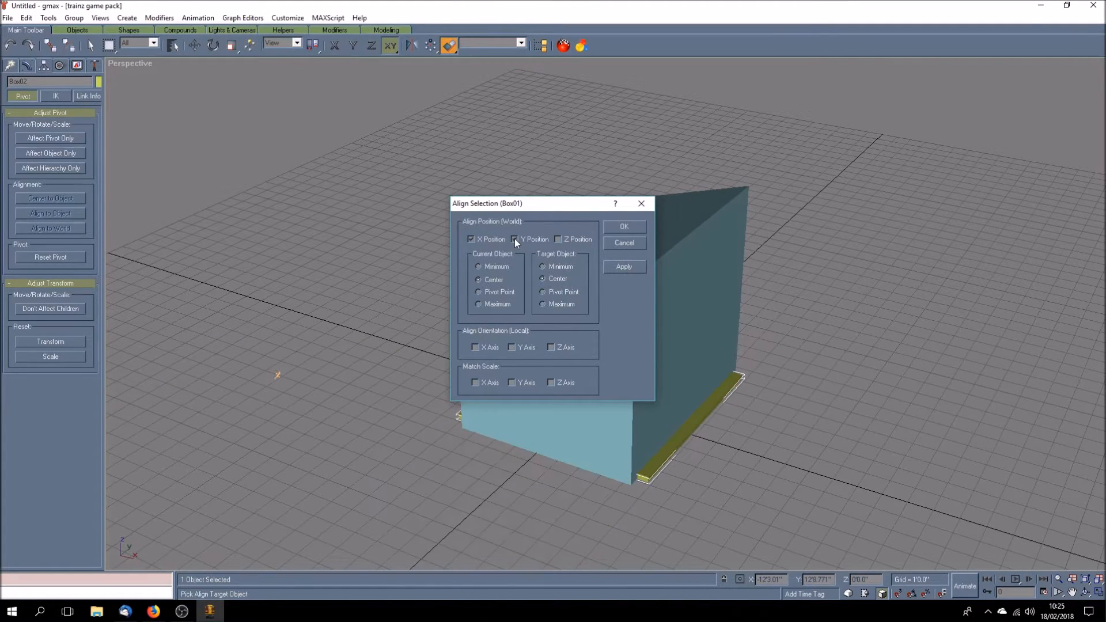
pyautogui.click(560, 239)
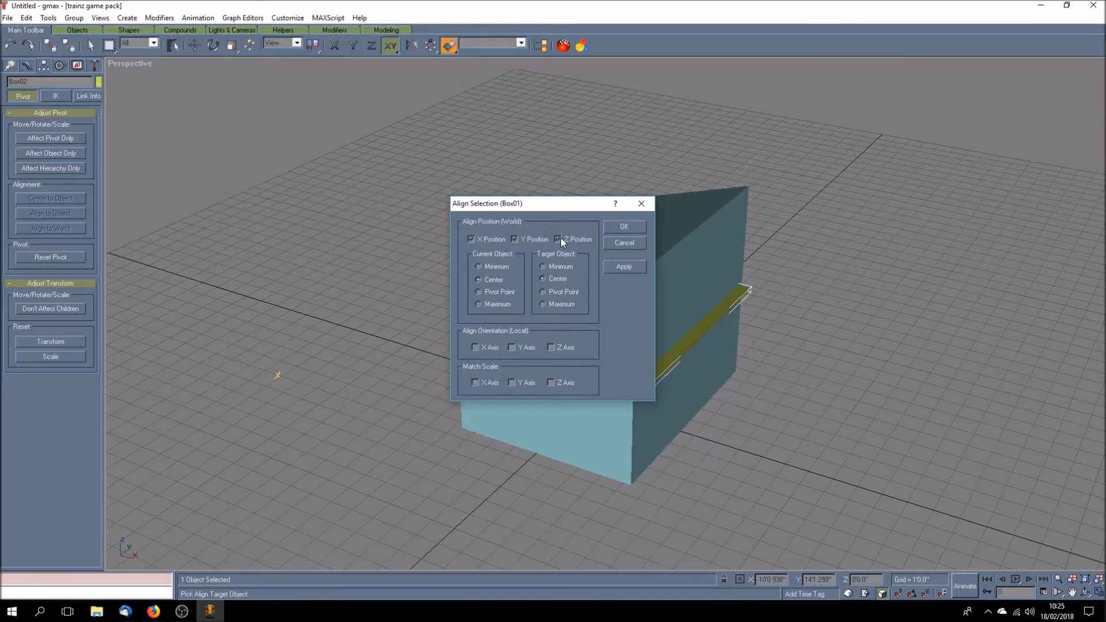
pyautogui.click(617, 227)
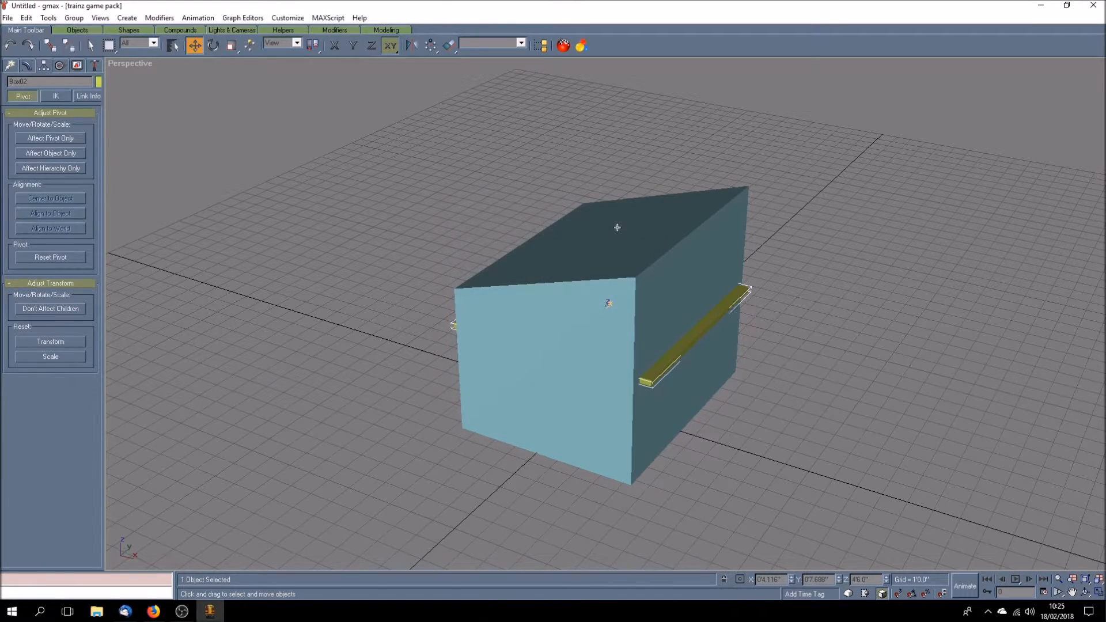
# Set the aligned flat box's length to 10' so that it extends past the sloped box's sides
pyautogui.click(1086, 592)
pyautogui.moveTo(705, 423); pyautogui.dragTo(680, 418)
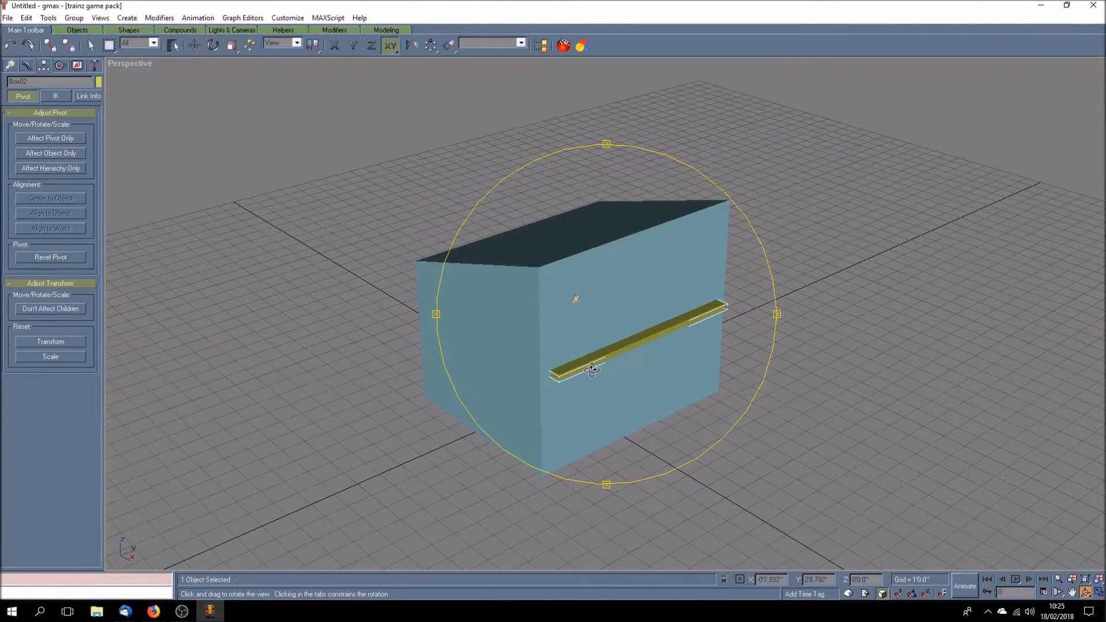
pyautogui.click(26, 67)
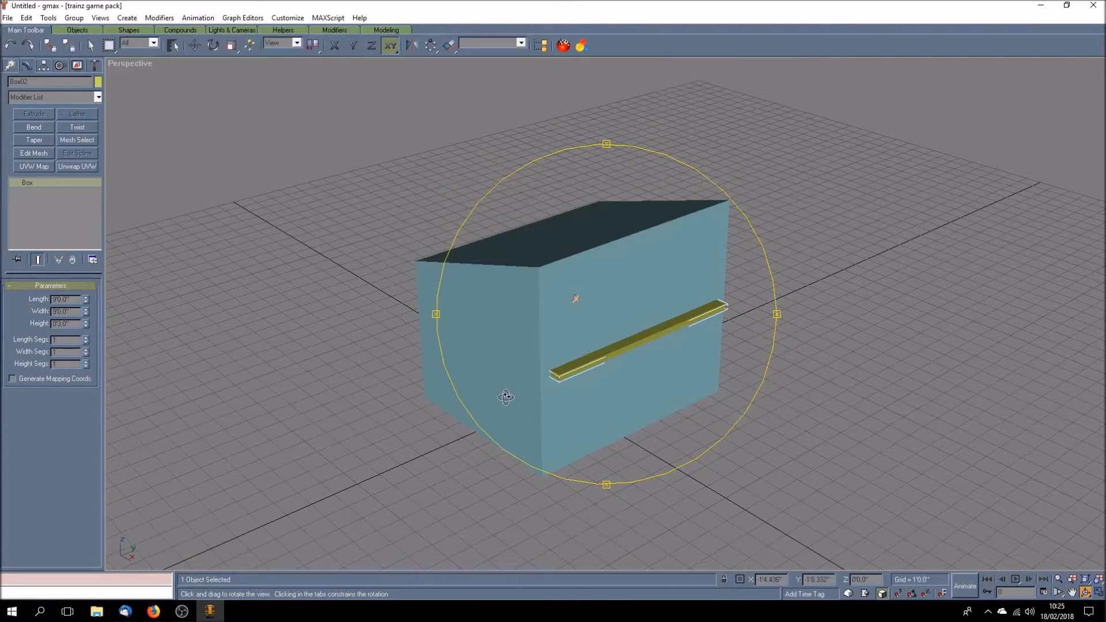
pyautogui.click(74, 299)
pyautogui.write("10'")
pyautogui.press('Return')
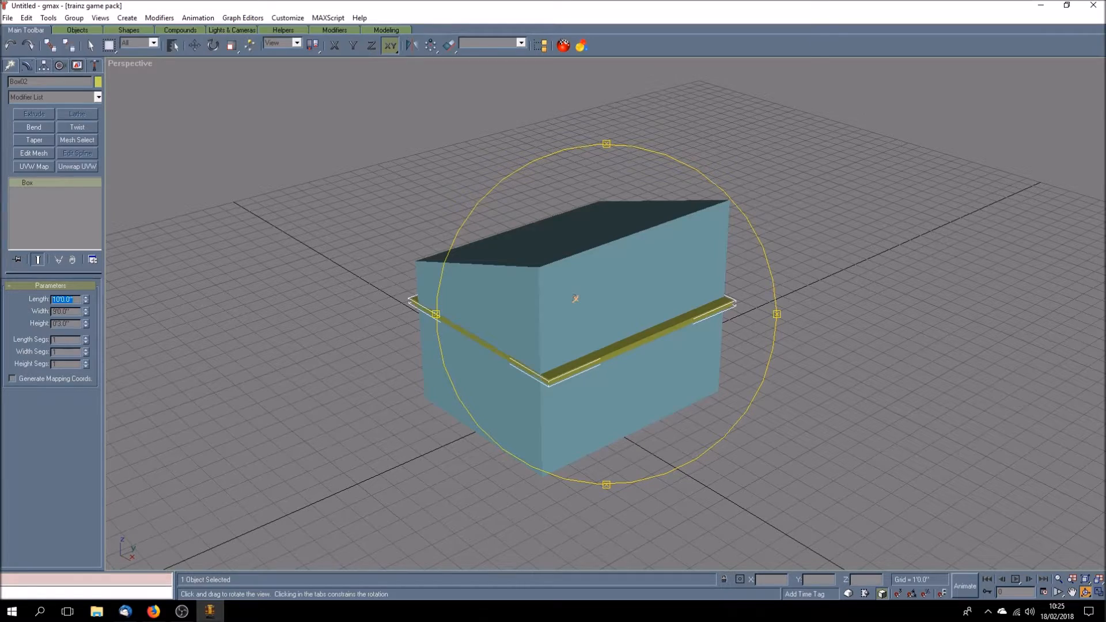
# Set the flat box's length to 10'6", inspect the overhang around the sloped box, and activate the Move tool
pyautogui.moveTo(563, 454); pyautogui.dragTo(537, 411)
pyautogui.moveTo(599, 451); pyautogui.dragTo(538, 425)
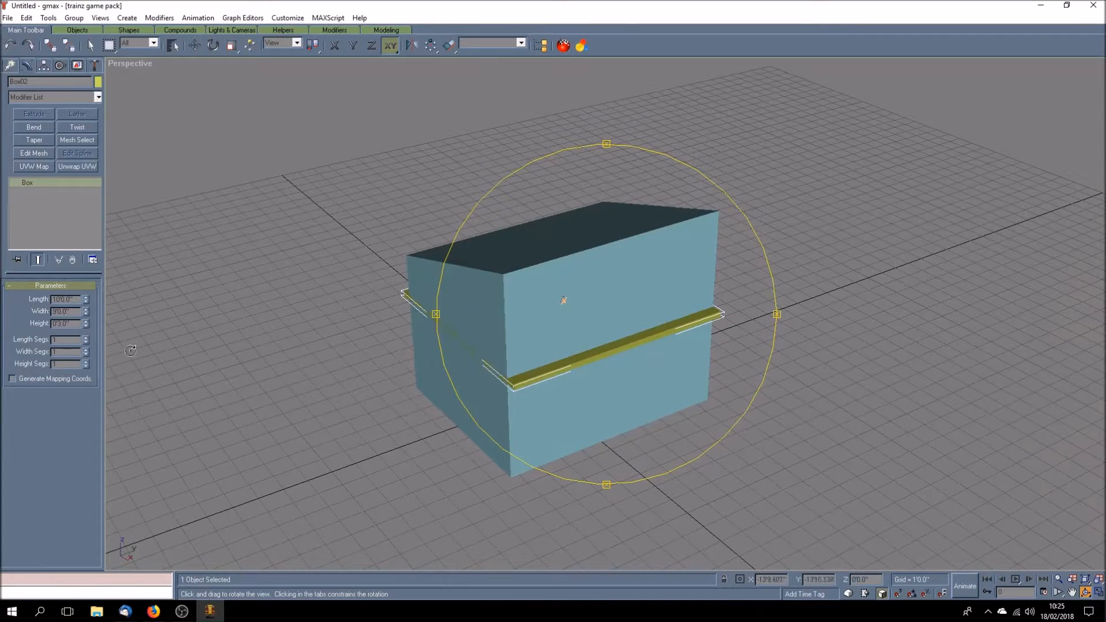
pyautogui.doubleClick(64, 299)
pyautogui.write("10'6")
pyautogui.press('Return')
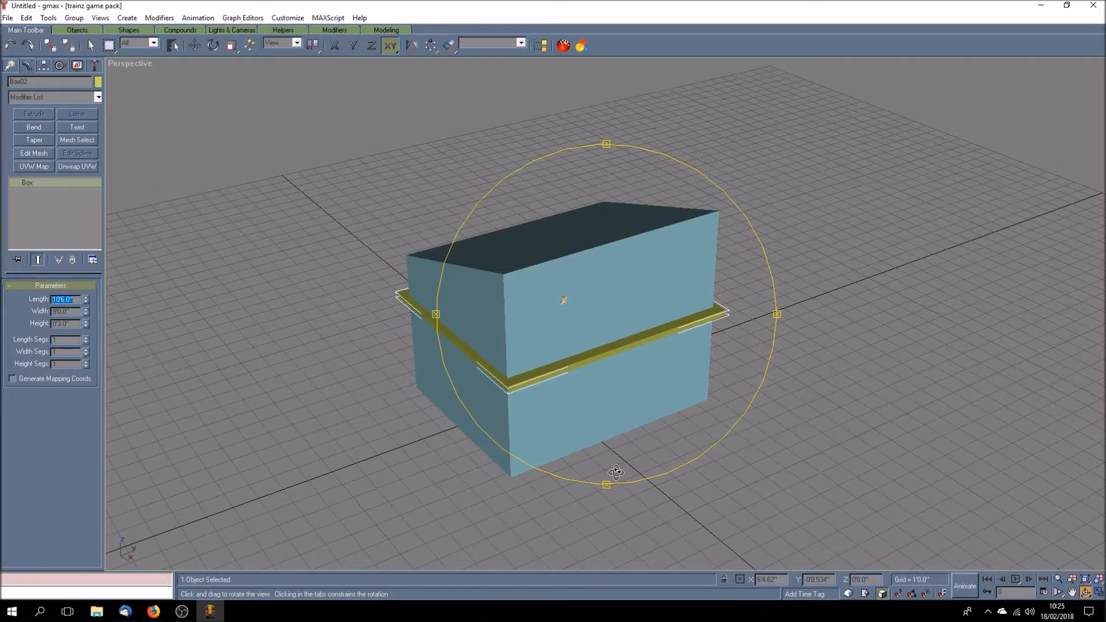
pyautogui.moveTo(631, 461); pyautogui.dragTo(642, 449)
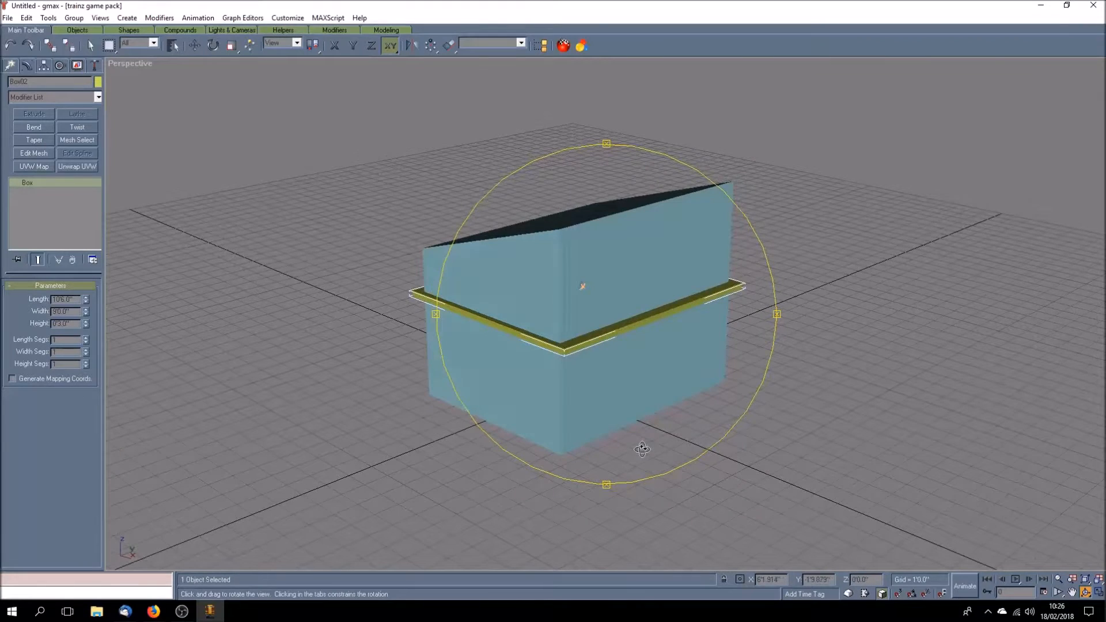
pyautogui.click(195, 45)
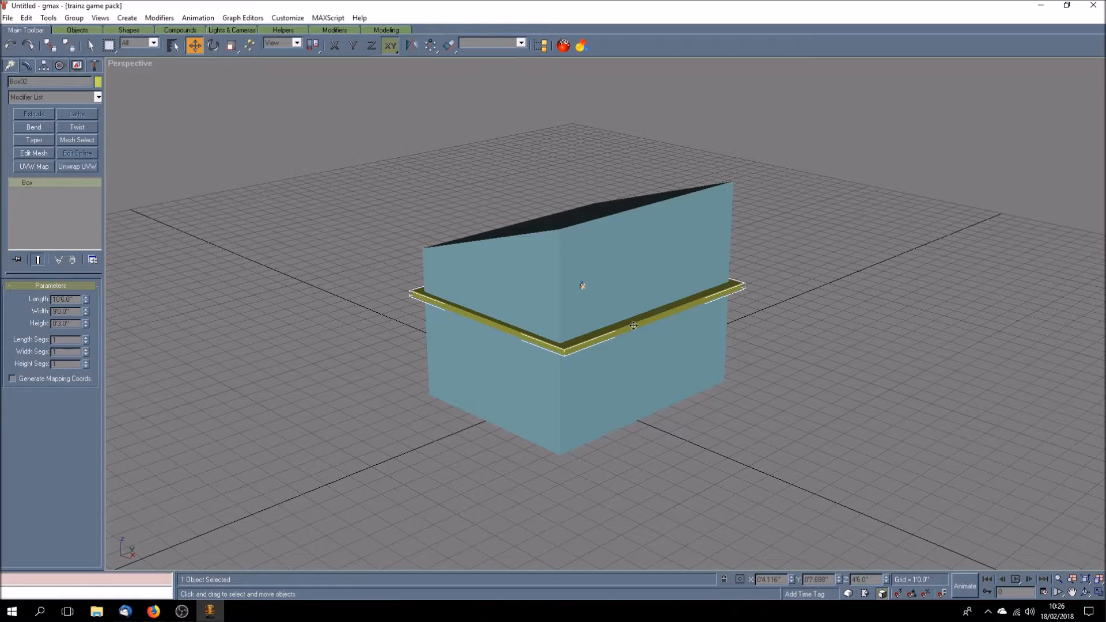
# Raise the flat box along the Z axis only, to a height of about 6'9.6"
pyautogui.click(372, 46)
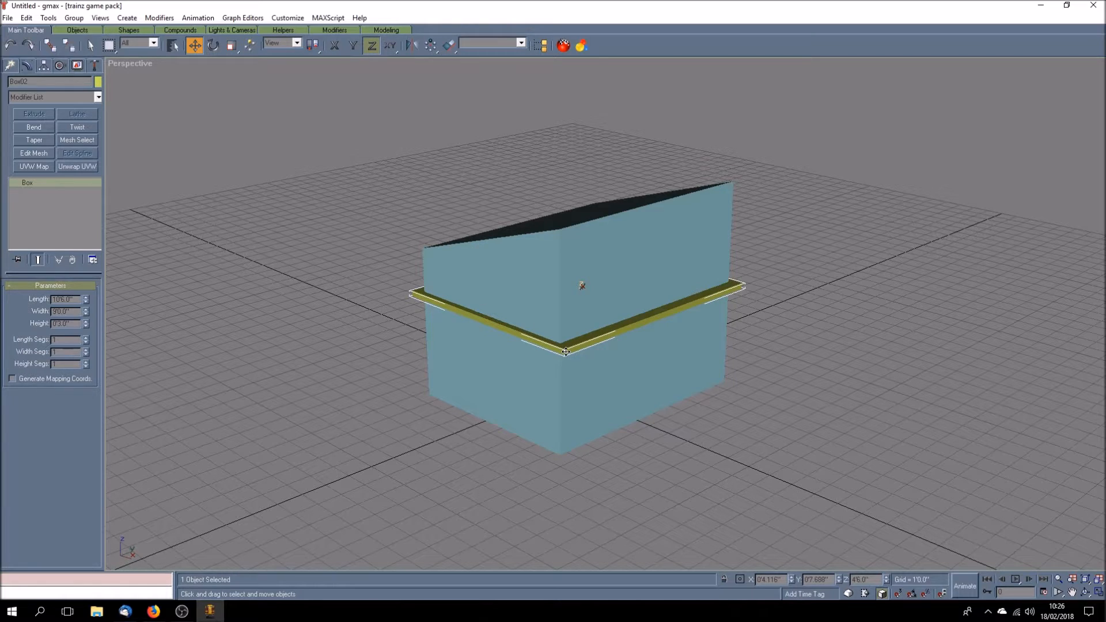
pyautogui.moveTo(565, 352); pyautogui.dragTo(584, 294)
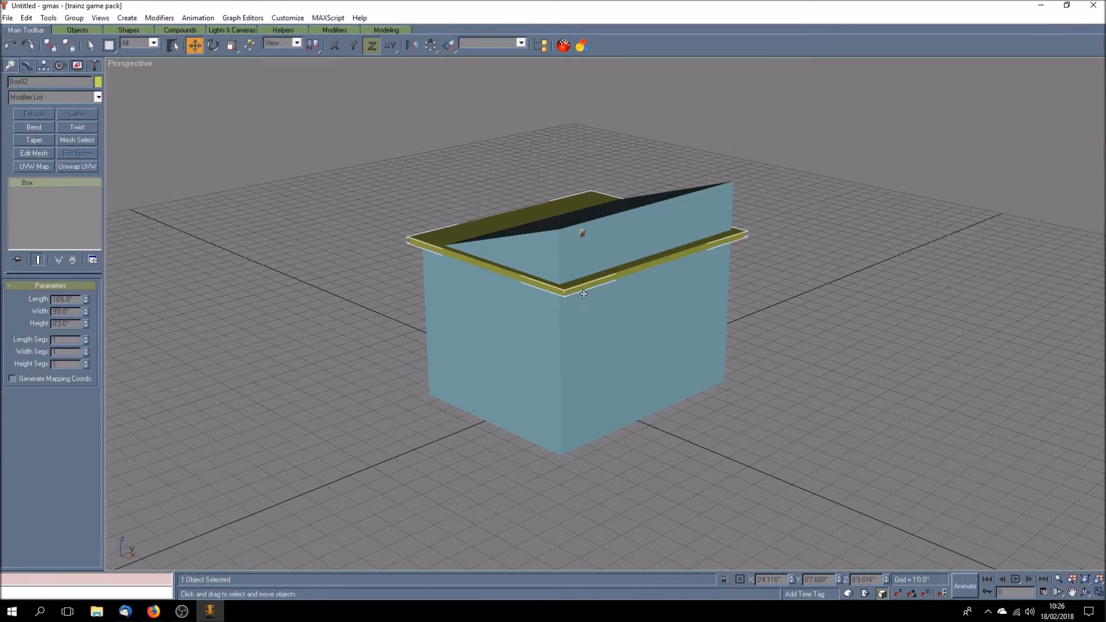
# Apply an Edit Mesh modifier to the flat box and enter its Vertex level, working in an enlarged Front view
pyautogui.click(1100, 593)
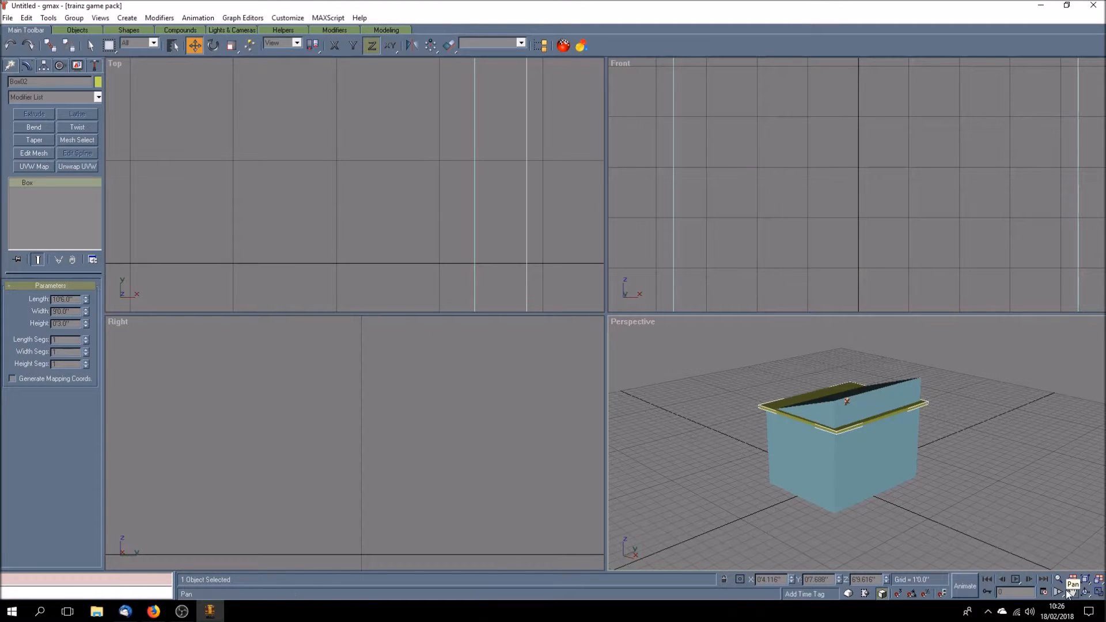
pyautogui.click(1073, 592)
pyautogui.click(718, 205)
pyautogui.moveTo(719, 205); pyautogui.dragTo(692, 216)
pyautogui.scroll(-5, 747, 219)
pyautogui.moveTo(780, 193); pyautogui.dragTo(816, 198)
pyautogui.scroll(3, 774, 205)
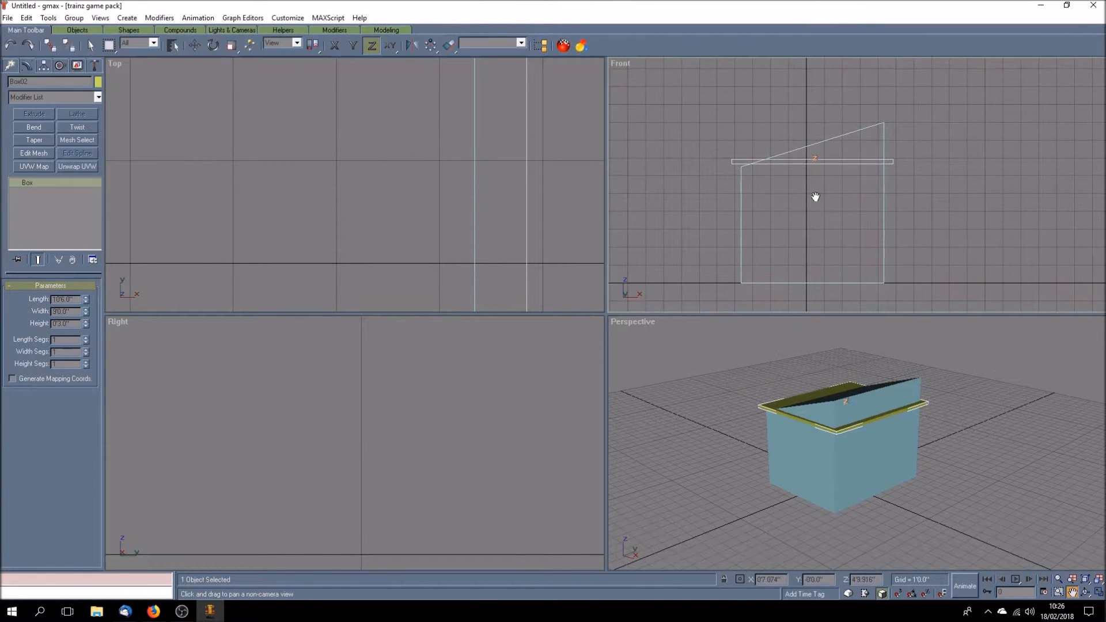
pyautogui.click(1099, 592)
pyautogui.moveTo(526, 390); pyautogui.dragTo(556, 390)
pyautogui.moveTo(538, 334); pyautogui.dragTo(534, 375)
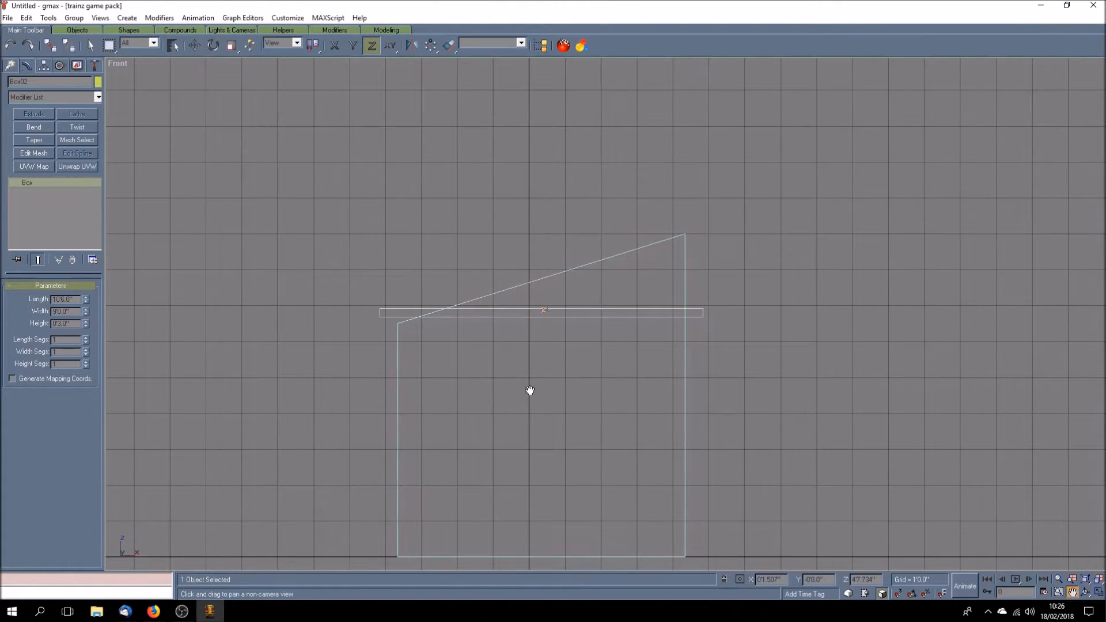
pyautogui.click(41, 154)
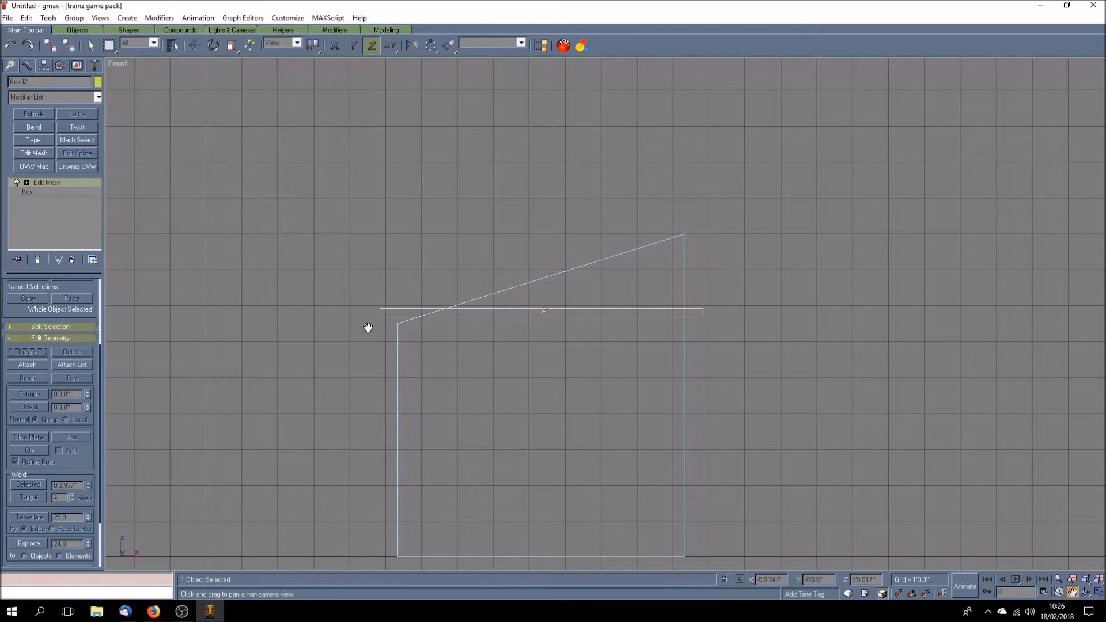
pyautogui.click(26, 183)
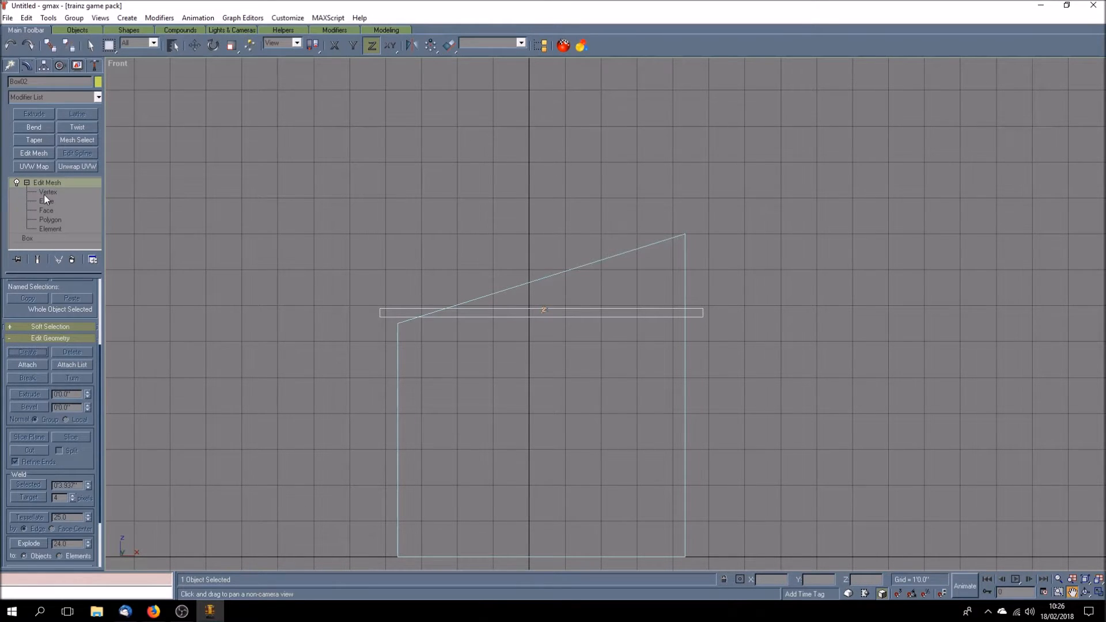
pyautogui.click(44, 193)
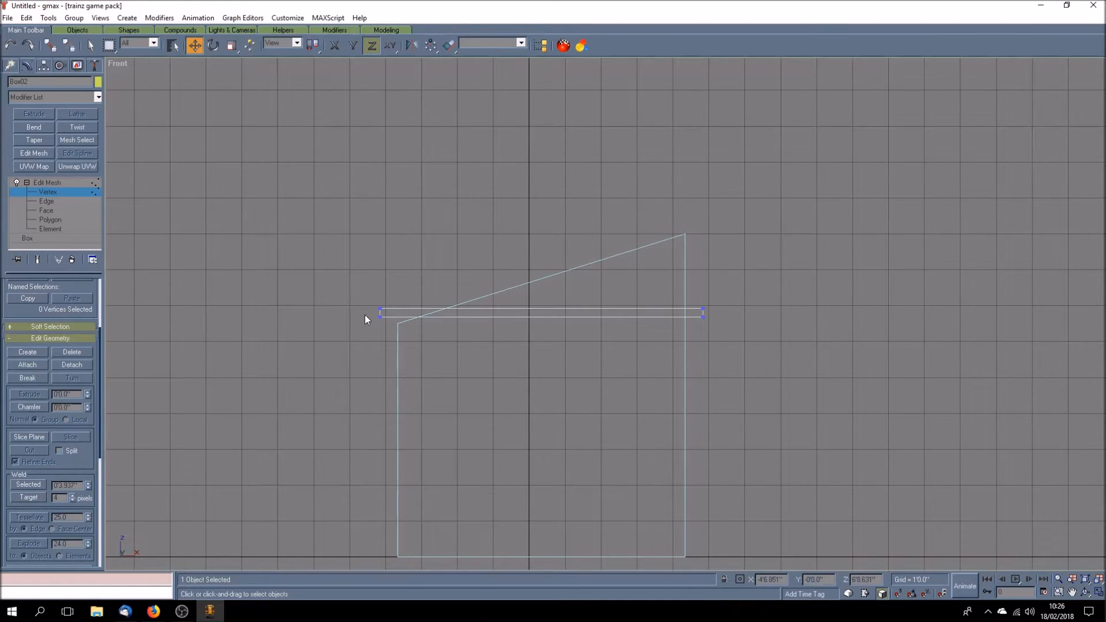
# Select the four vertices at the flat box's low-side end and lower them vertically to about Z 6'7.3"
pyautogui.moveTo(388, 348); pyautogui.dragTo(386, 346)
pyautogui.scroll(3, 362, 313)
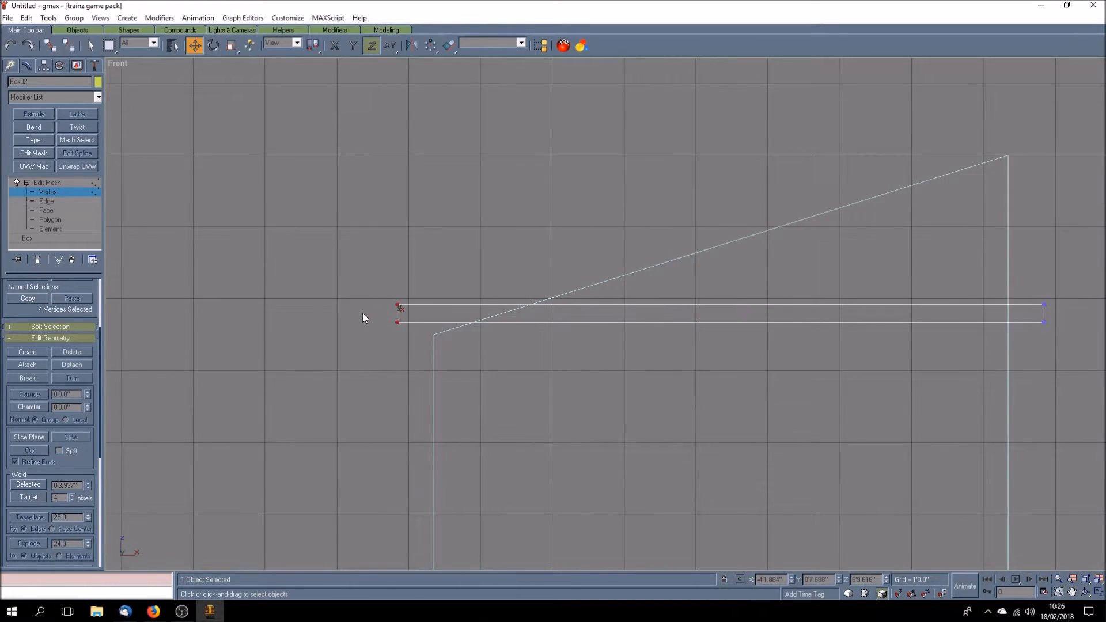
pyautogui.scroll(3, 372, 312)
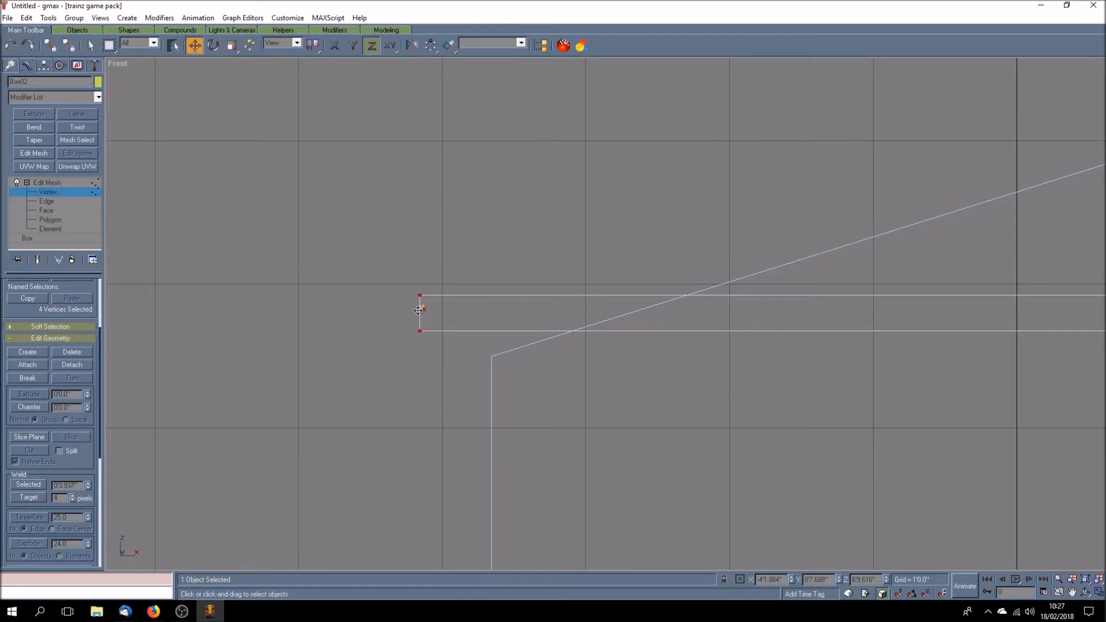
pyautogui.press('F6')
pyautogui.moveTo(419, 311); pyautogui.dragTo(418, 338)
pyautogui.scroll(-5, 330, 333)
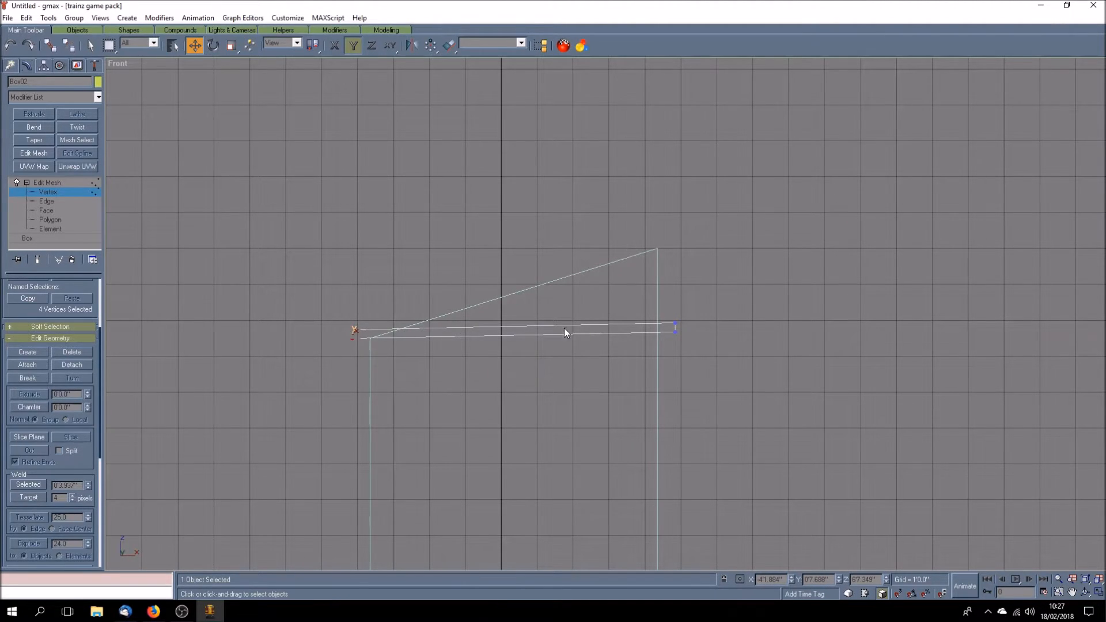
# Select the four vertices at the flat box's opposite end and raise them about 2'5.5" to follow the roof slope
pyautogui.scroll(2, 678, 329)
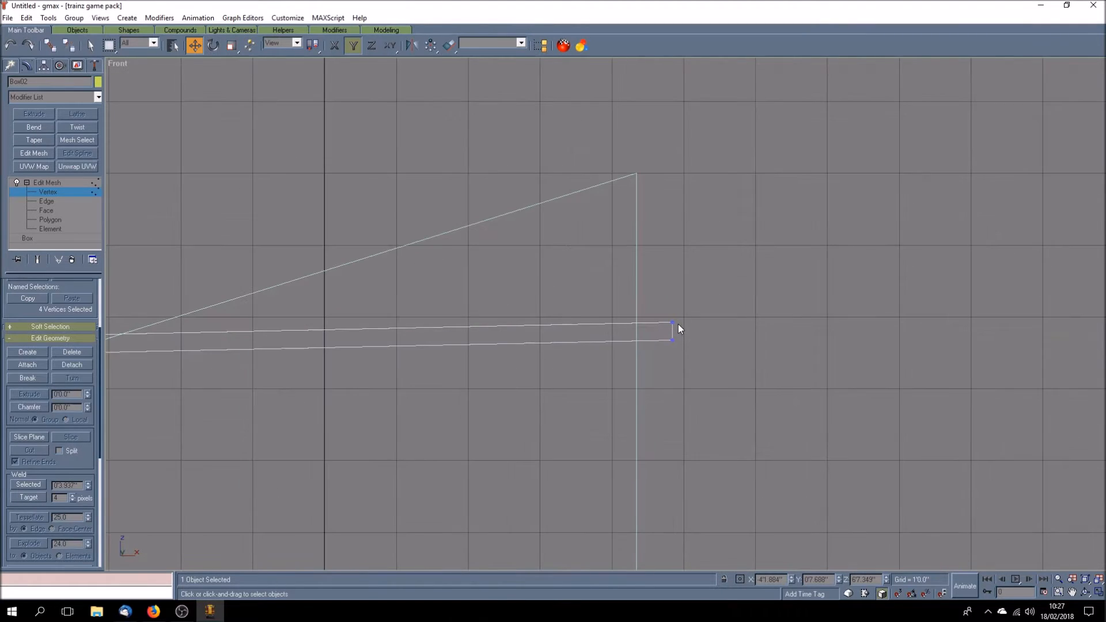
pyautogui.moveTo(724, 296); pyautogui.dragTo(662, 354)
pyautogui.moveTo(672, 340); pyautogui.dragTo(672, 163)
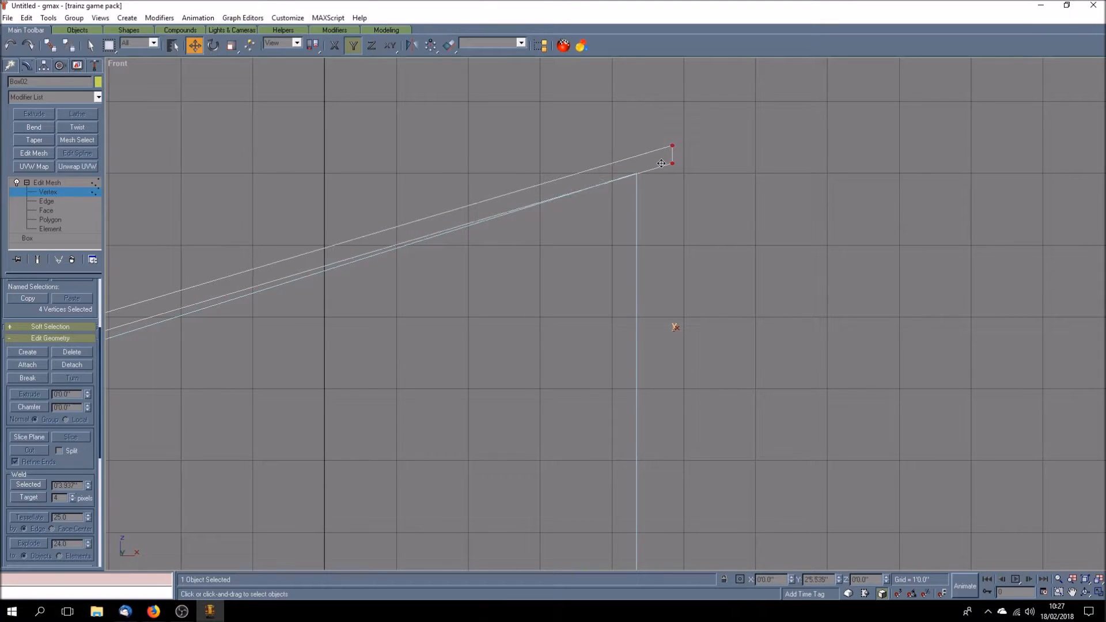
pyautogui.moveTo(662, 163); pyautogui.dragTo(662, 163)
# Lower the four low-side vertices about 1.7" so the underside meets the sloped box's top edge, then deselect them
pyautogui.click(1072, 591)
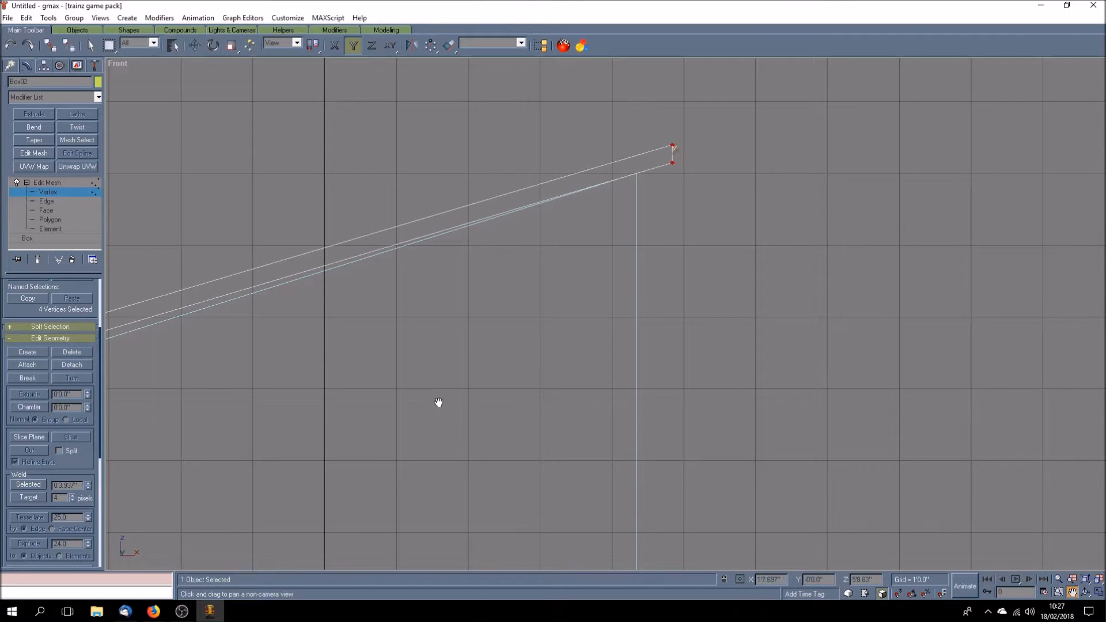
pyautogui.moveTo(294, 375); pyautogui.dragTo(541, 341)
pyautogui.moveTo(298, 328); pyautogui.dragTo(435, 348)
pyautogui.scroll(3, 434, 348)
pyautogui.click(195, 45)
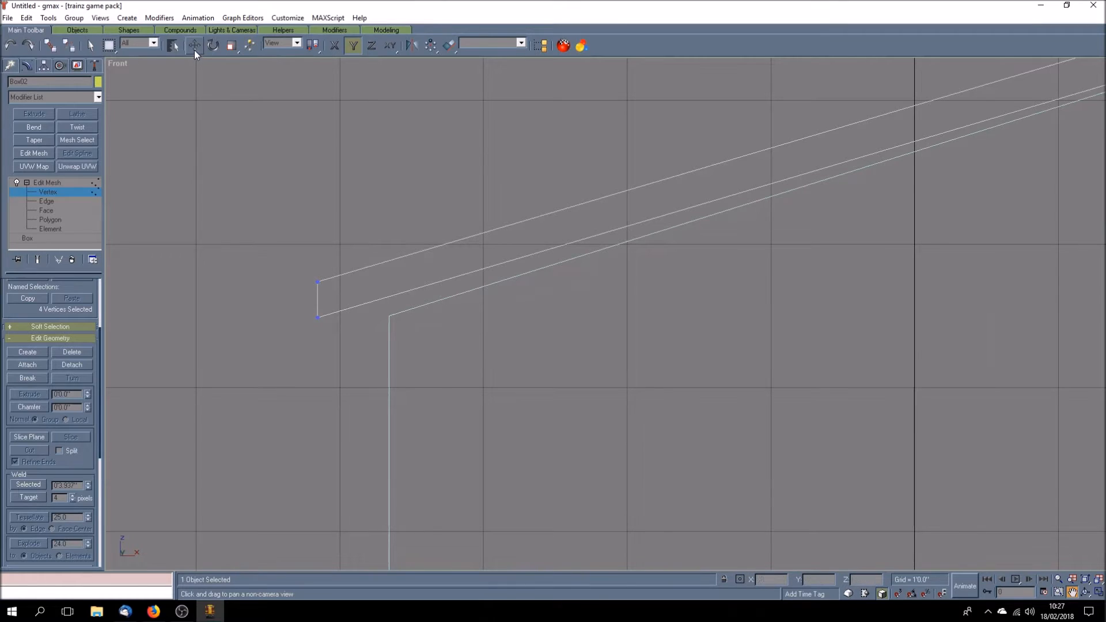
pyautogui.moveTo(257, 244); pyautogui.dragTo(332, 361)
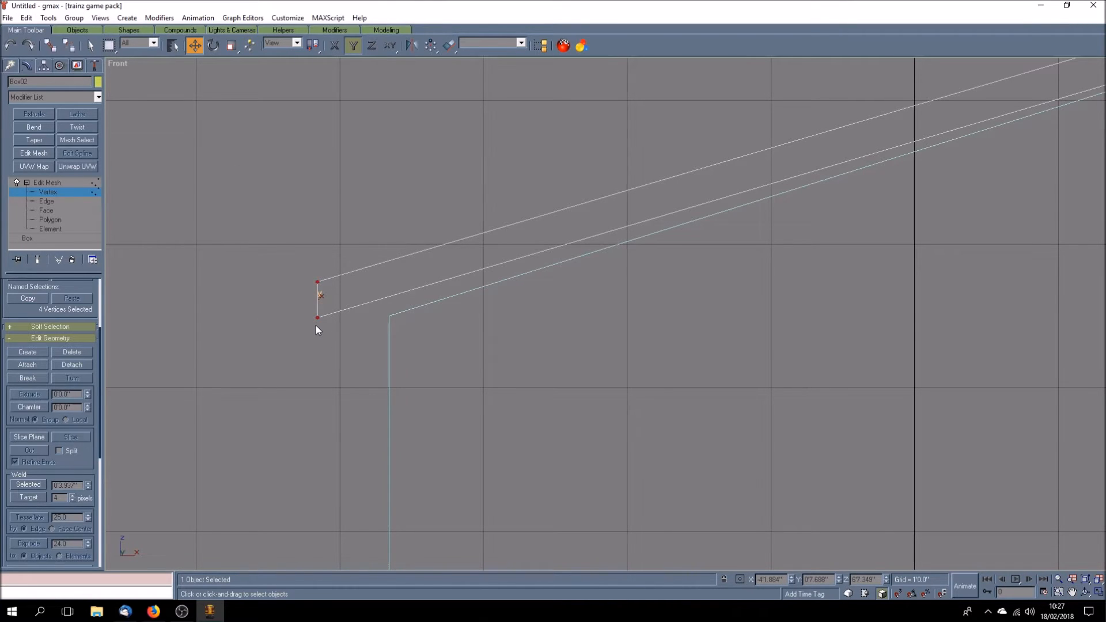
pyautogui.moveTo(317, 318); pyautogui.dragTo(321, 340)
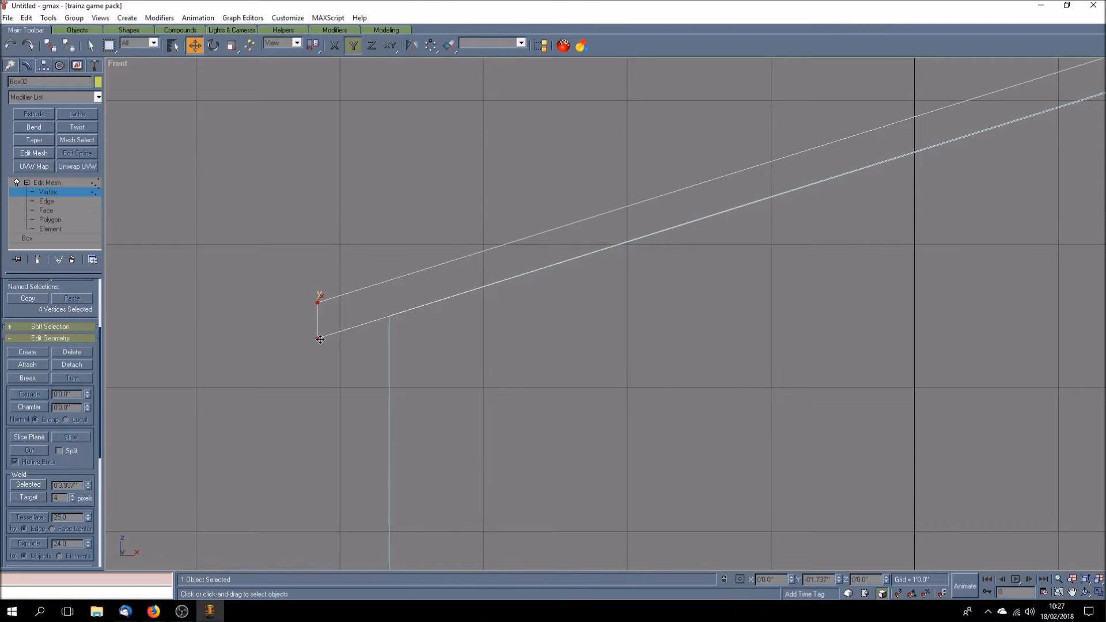
pyautogui.click(300, 355)
# Nudge the four high-side vertices slightly up until the underside passes through the sloped box's upper corner
pyautogui.scroll(-1, 302, 358)
pyautogui.scroll(-3, 303, 357)
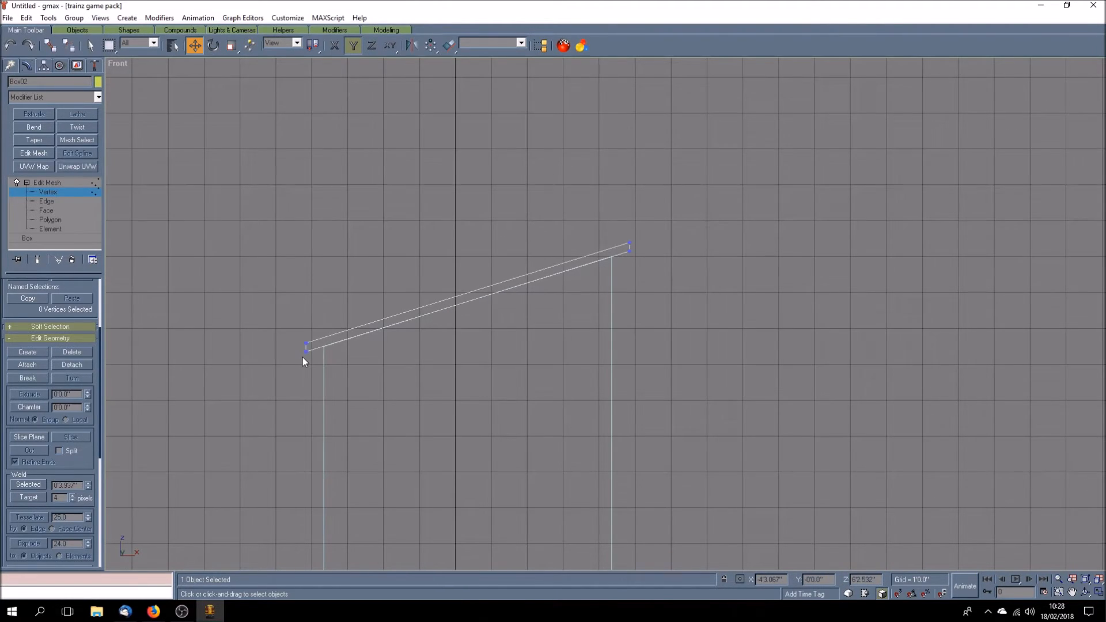
pyautogui.scroll(6, 635, 261)
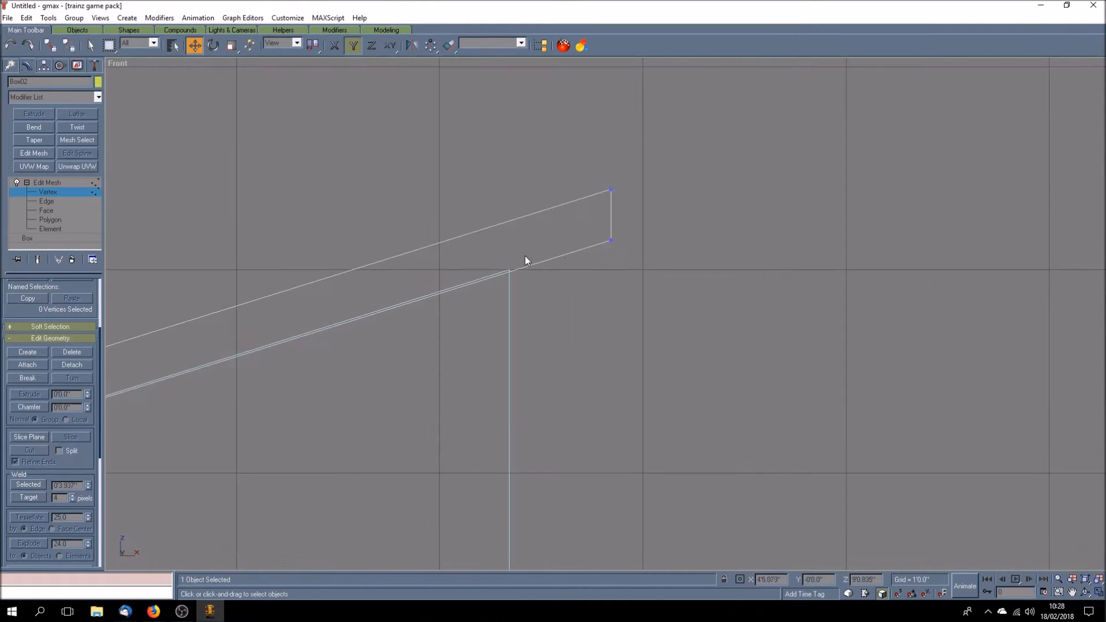
pyautogui.moveTo(629, 260); pyautogui.dragTo(611, 240)
pyautogui.click(613, 276)
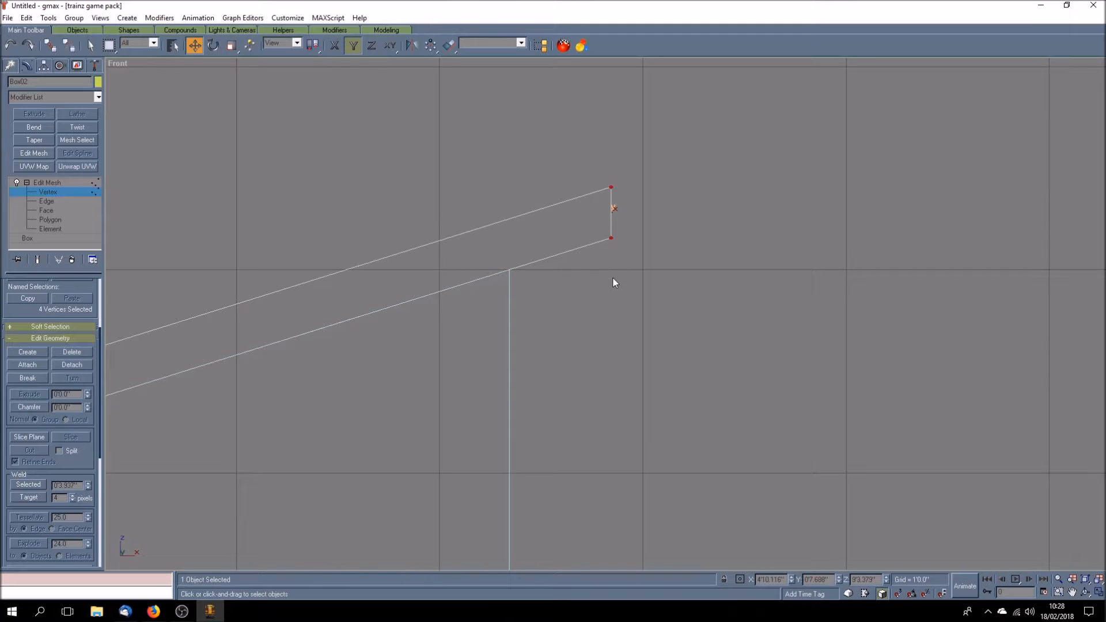
# Fine-tune the height of the four low-side vertices so the underside lies flush on the slope, then deselect them
pyautogui.scroll(-6, 599, 276)
pyautogui.scroll(10, 452, 321)
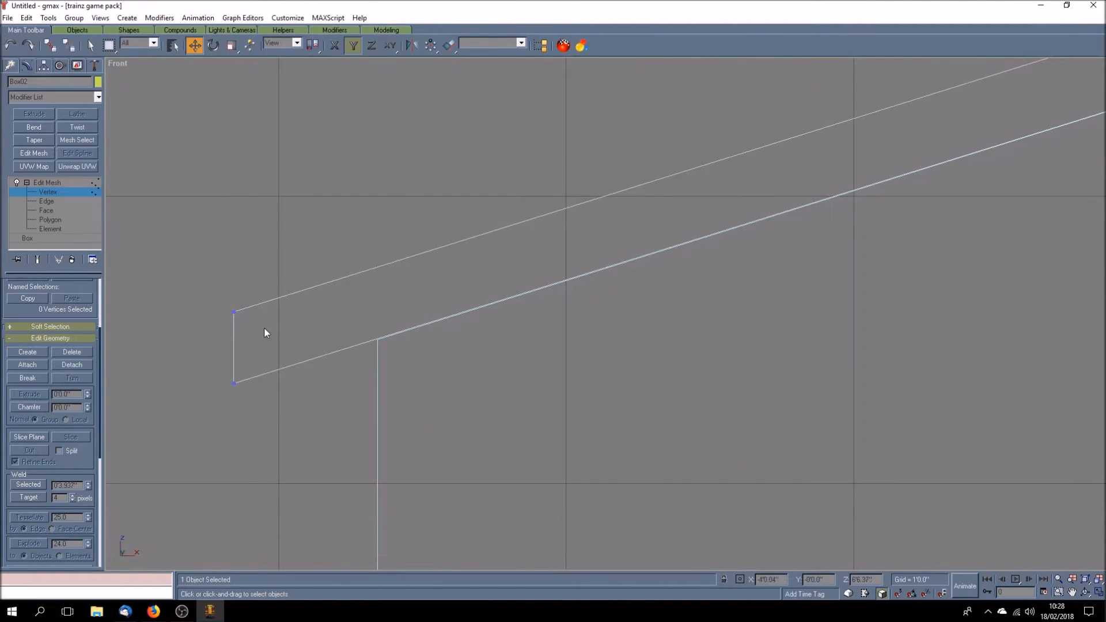
pyautogui.moveTo(209, 288); pyautogui.dragTo(232, 387)
pyautogui.click(591, 370)
pyautogui.scroll(-10, 591, 370)
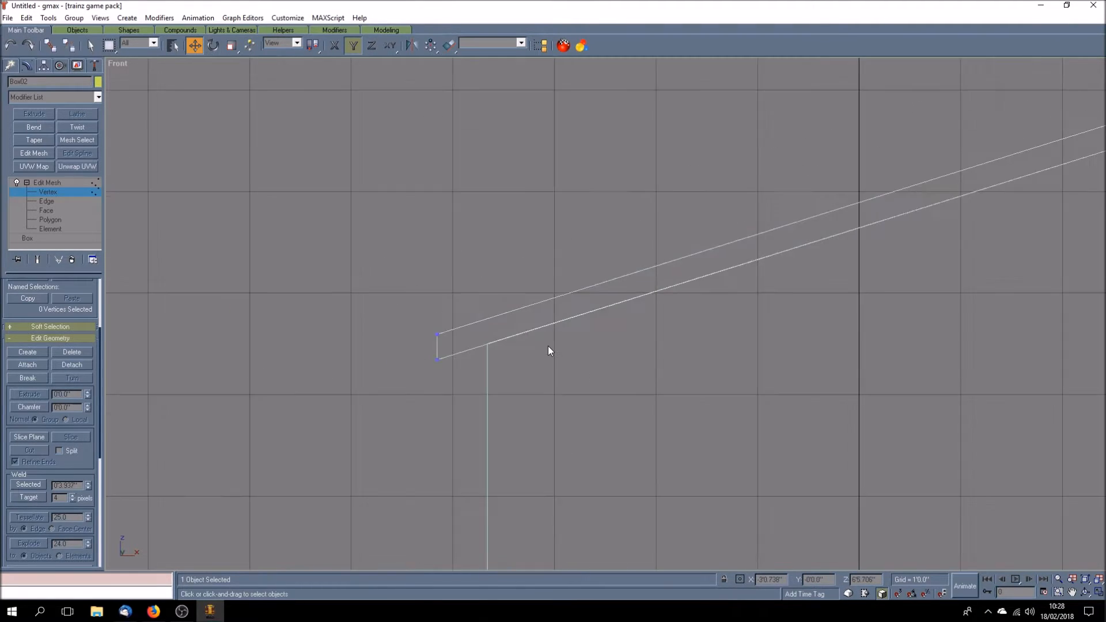
pyautogui.scroll(-5, 550, 345)
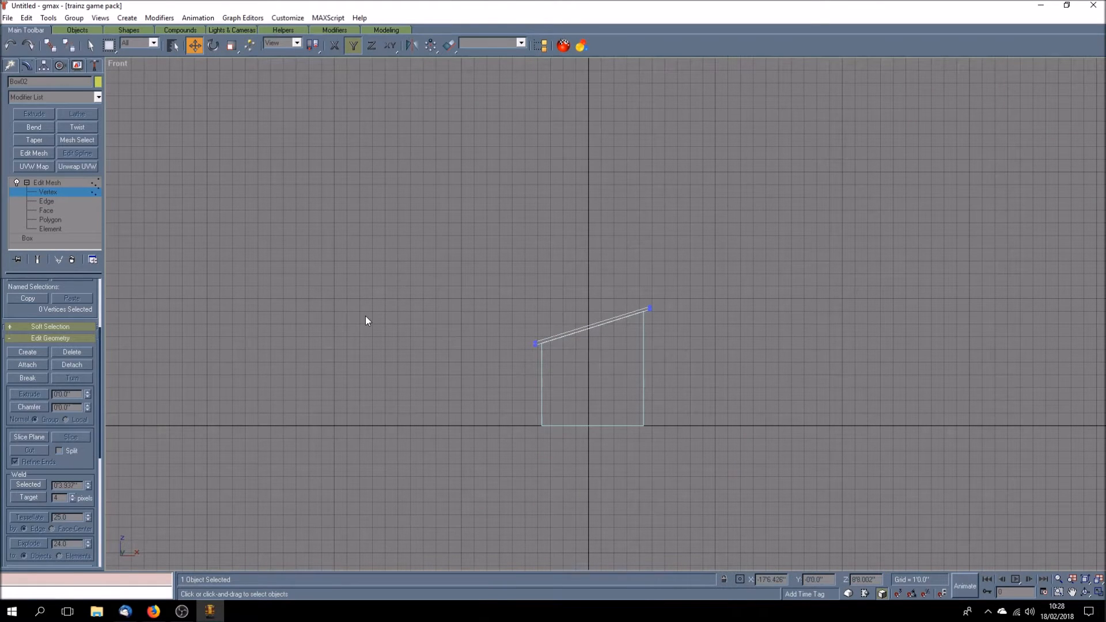
# Return to the four-view layout, leave Vertex level, deselect the roof and inspect it from another angle in Perspective
pyautogui.click(1098, 593)
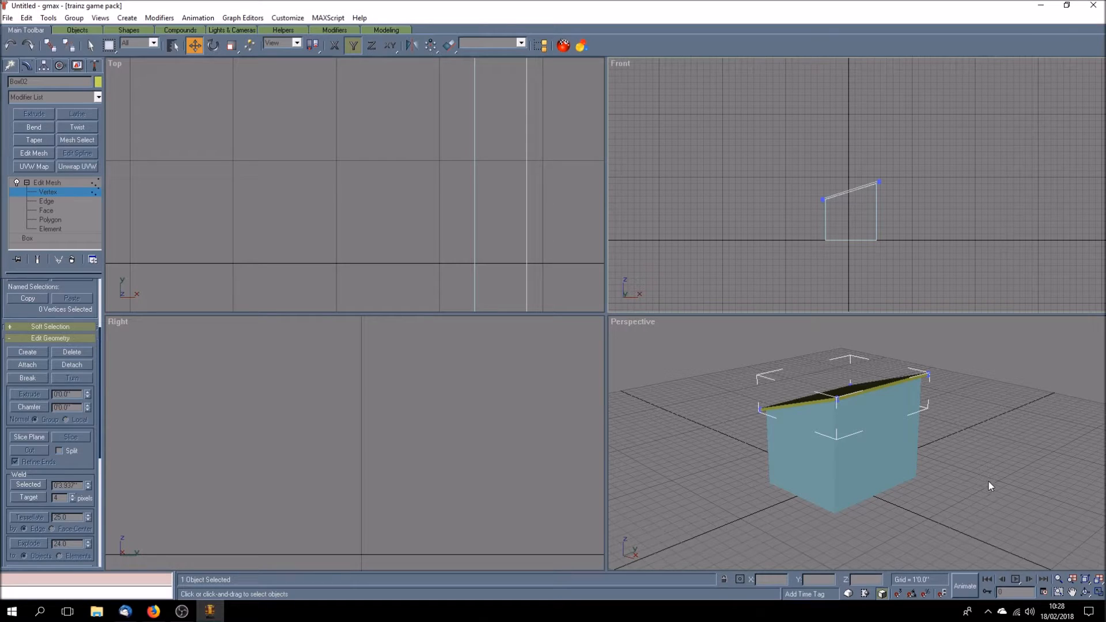
pyautogui.click(75, 183)
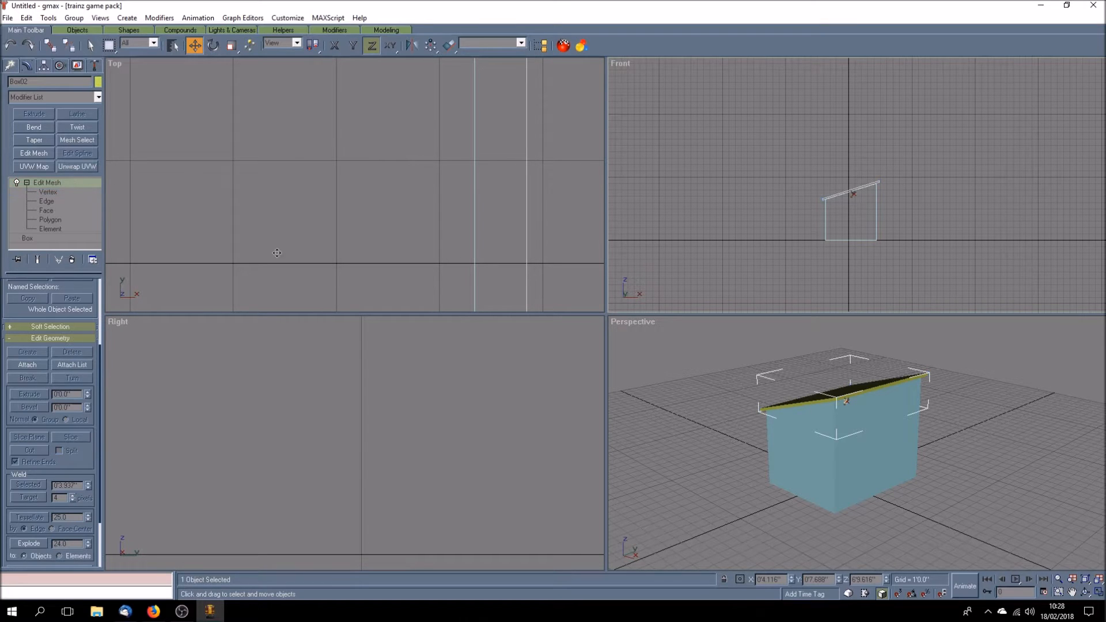
pyautogui.click(1022, 476)
pyautogui.click(1086, 592)
pyautogui.moveTo(807, 459); pyautogui.dragTo(837, 462)
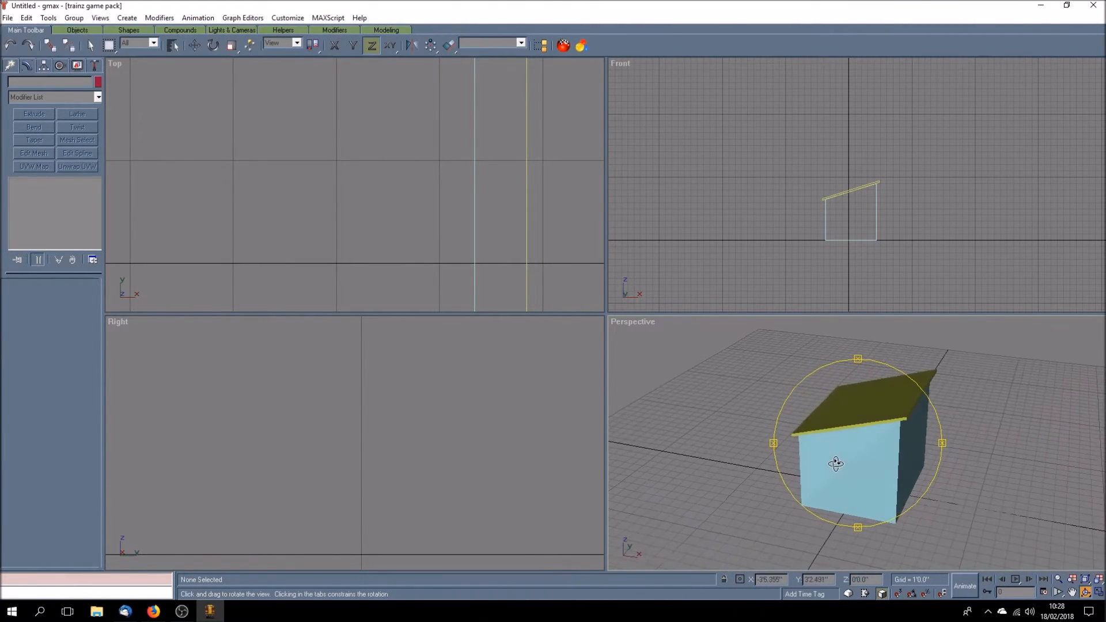
# Select the roof, center its pivot to the object and align it to the world, then leave pivot adjustment
pyautogui.click(91, 46)
pyautogui.click(846, 404)
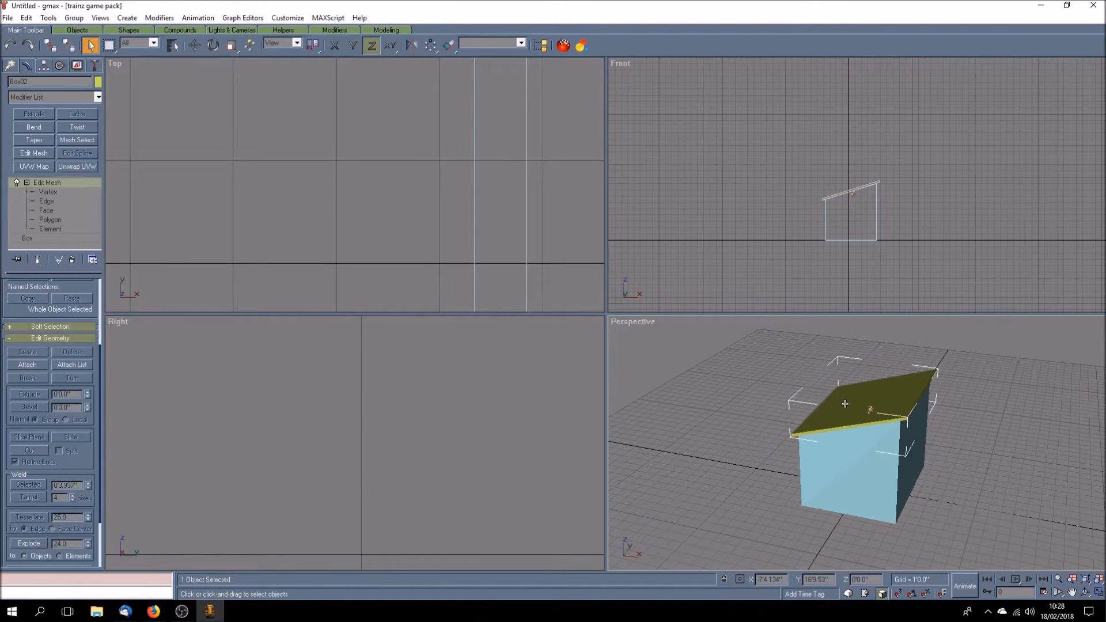
pyautogui.click(44, 65)
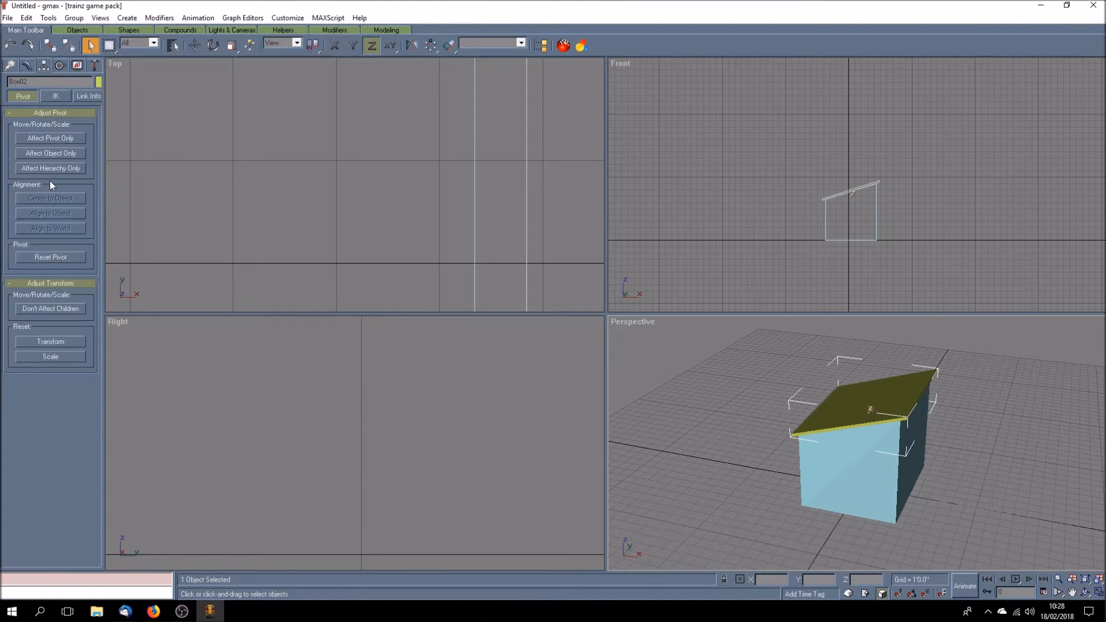
pyautogui.click(54, 141)
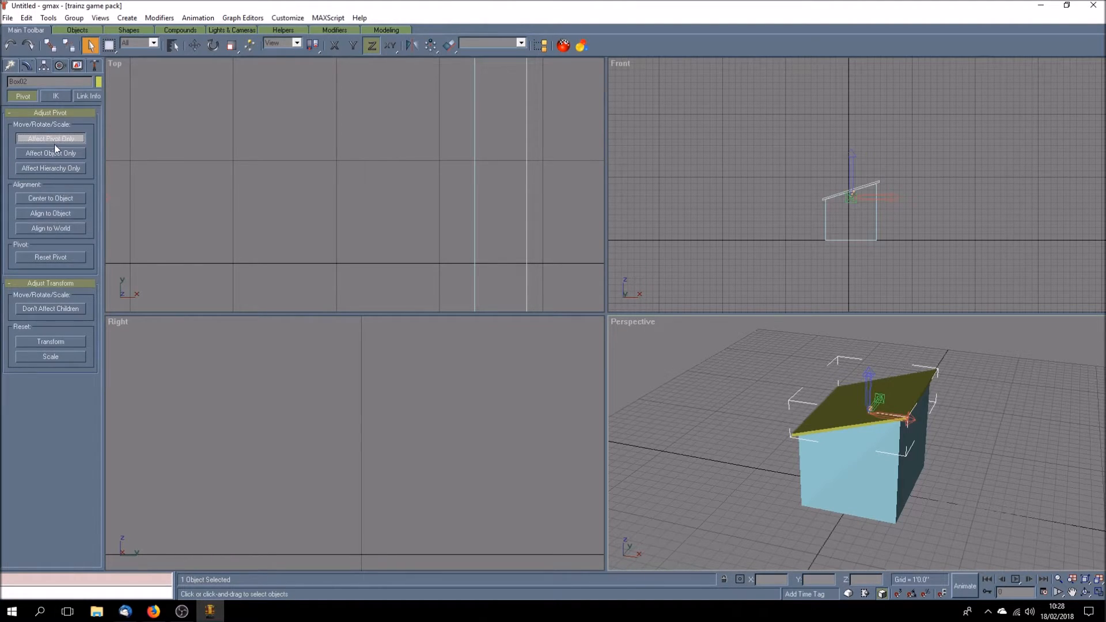
pyautogui.click(56, 198)
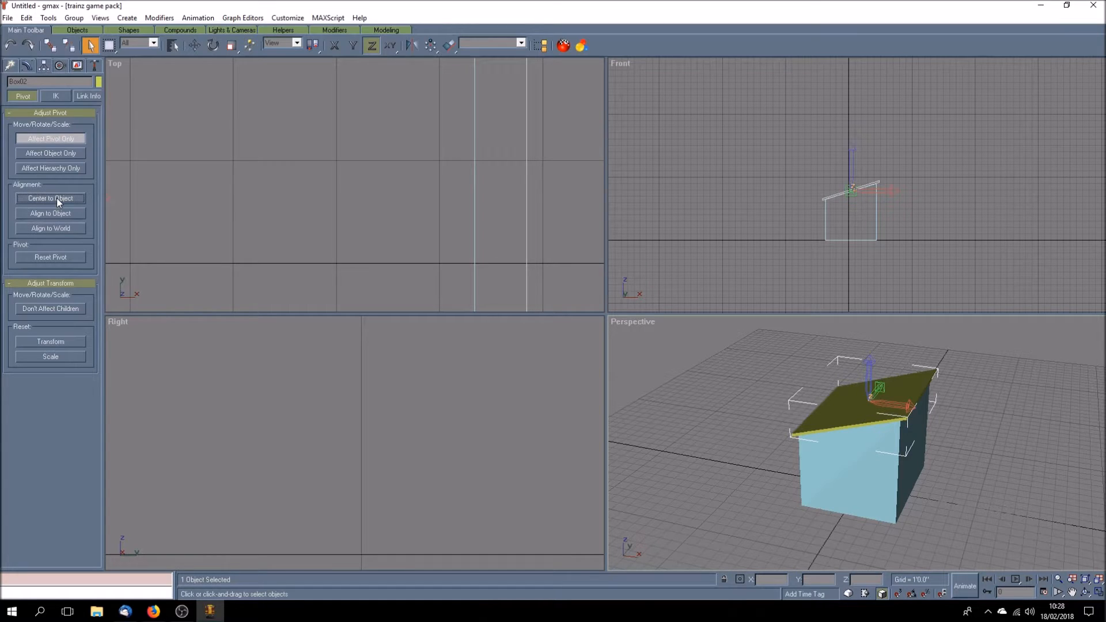
pyautogui.click(58, 229)
pyautogui.click(54, 140)
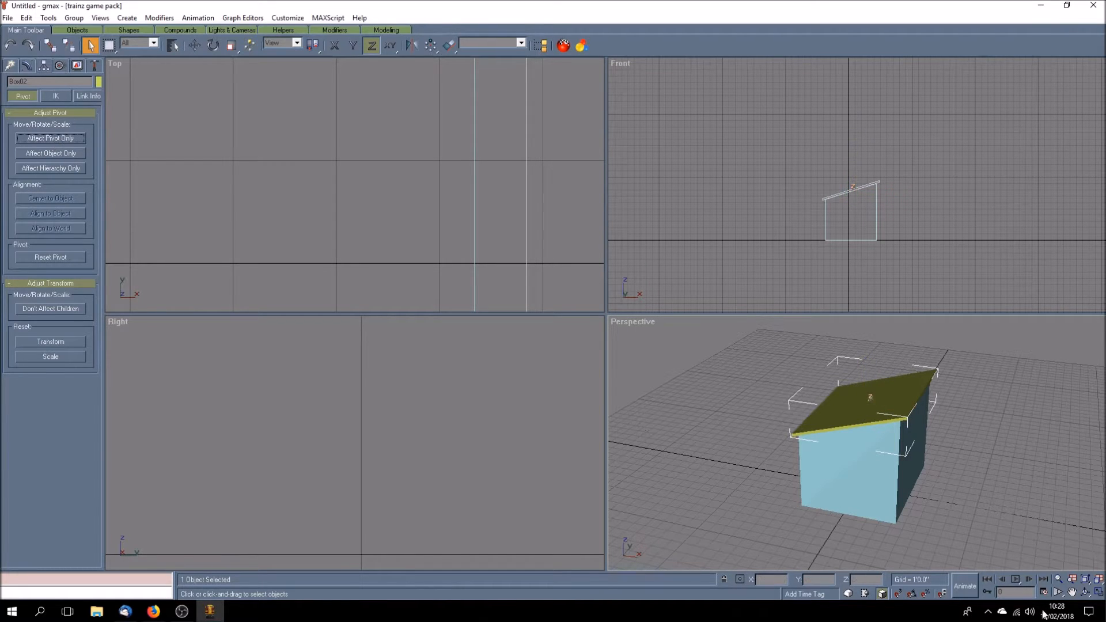
# Maximize the Perspective view, orbit around the roofed box and switch its display to wireframe
pyautogui.click(1087, 593)
pyautogui.moveTo(877, 477); pyautogui.dragTo(847, 459)
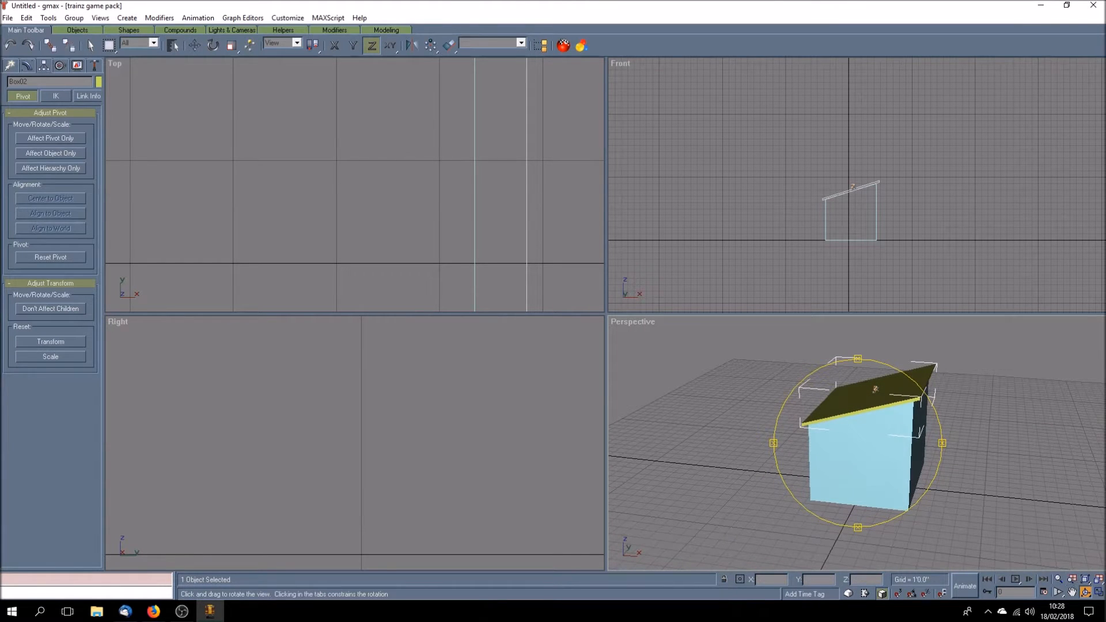
pyautogui.click(1100, 593)
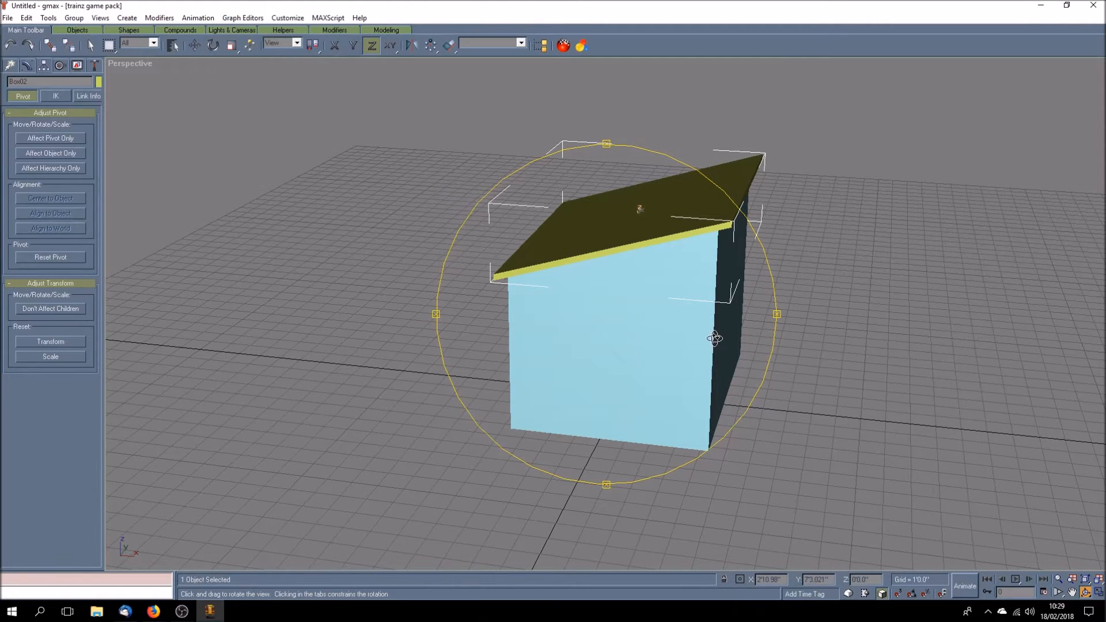
pyautogui.moveTo(683, 325); pyautogui.dragTo(628, 327)
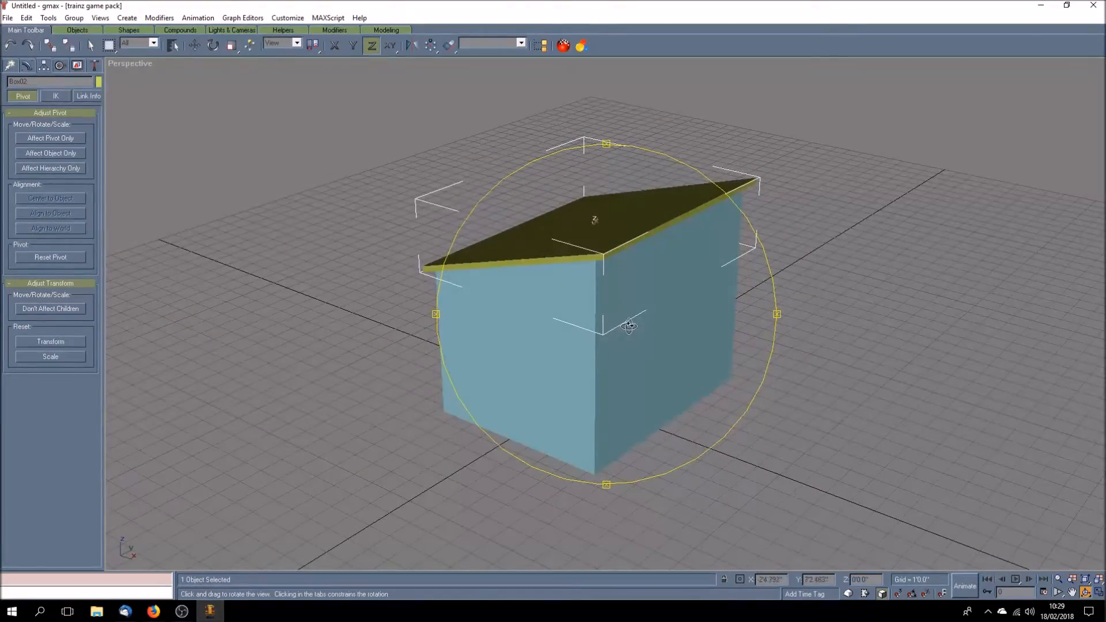
pyautogui.rightClick(125, 73)
pyautogui.click(145, 88)
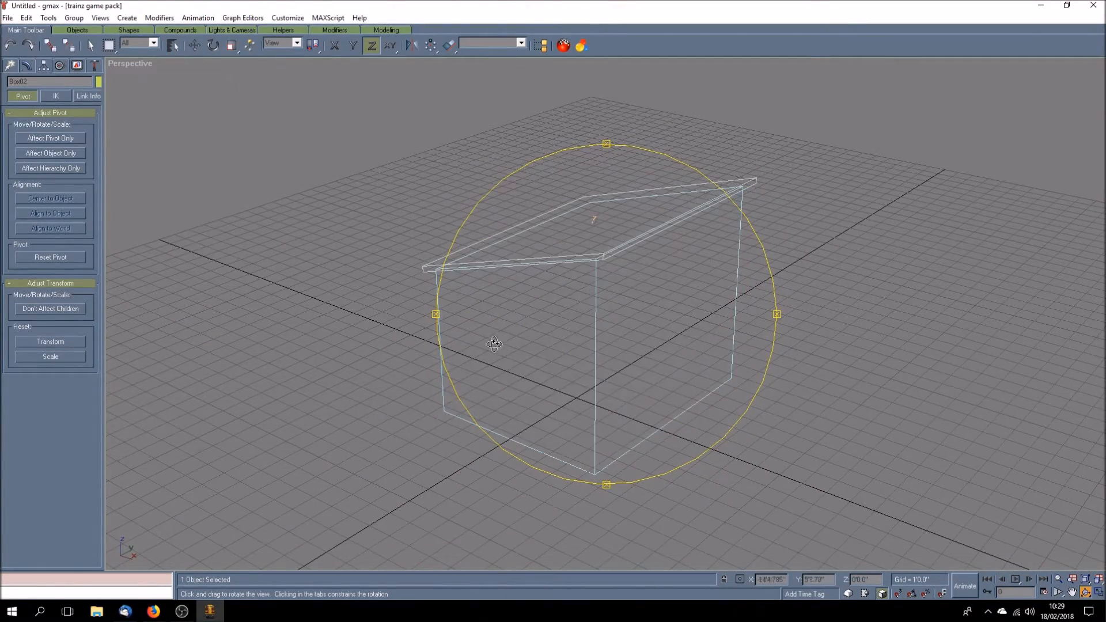
# Examine the roofed box in wireframe from several angles, select the main box to check its pivot location, and deselect it
pyautogui.moveTo(499, 336); pyautogui.dragTo(541, 316)
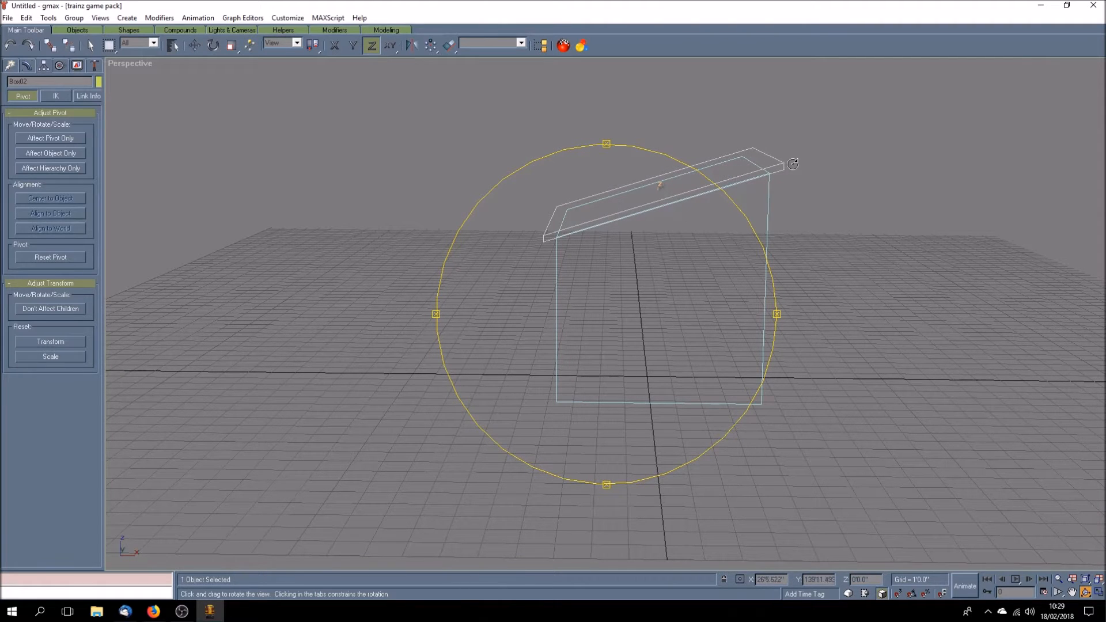
pyautogui.moveTo(636, 297); pyautogui.dragTo(600, 292)
pyautogui.click(90, 45)
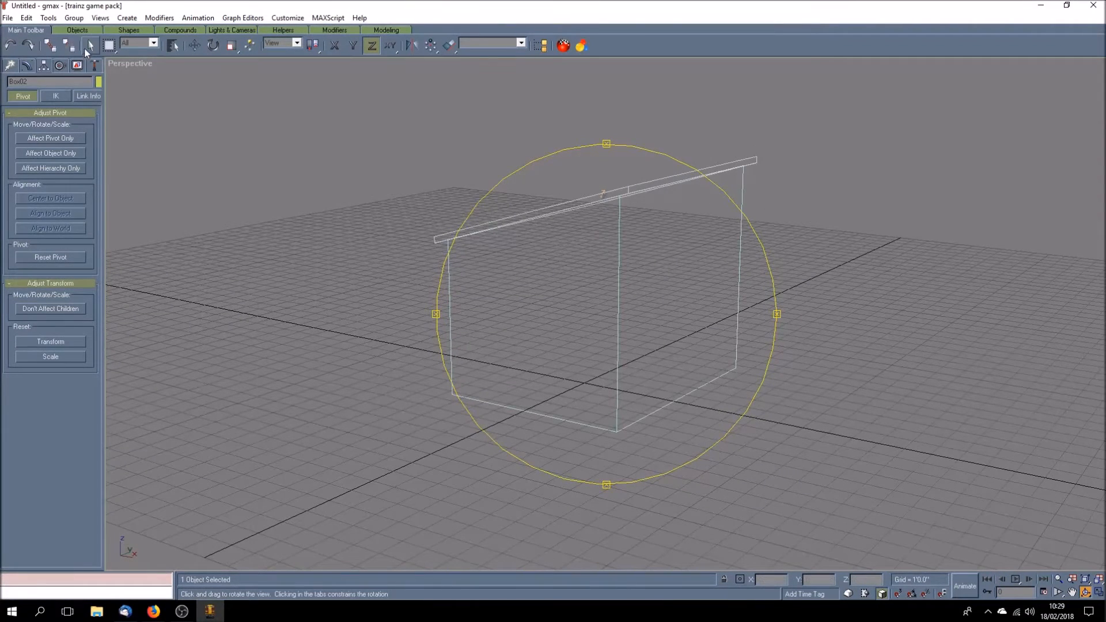
pyautogui.click(266, 223)
pyautogui.click(618, 344)
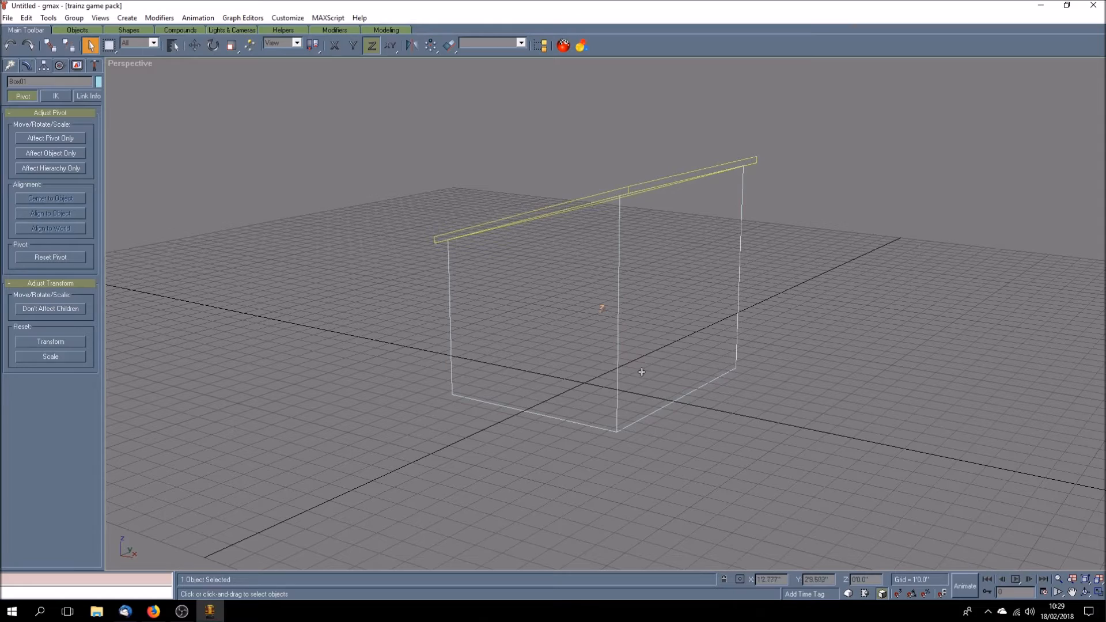
pyautogui.click(1086, 592)
pyautogui.moveTo(707, 374); pyautogui.dragTo(738, 361)
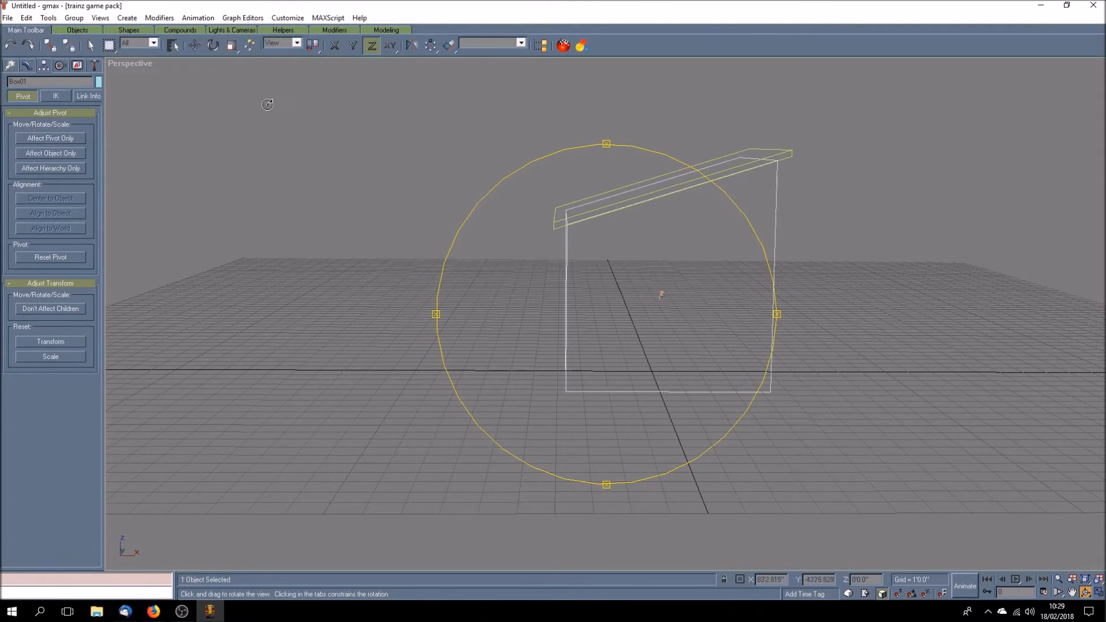
pyautogui.click(93, 43)
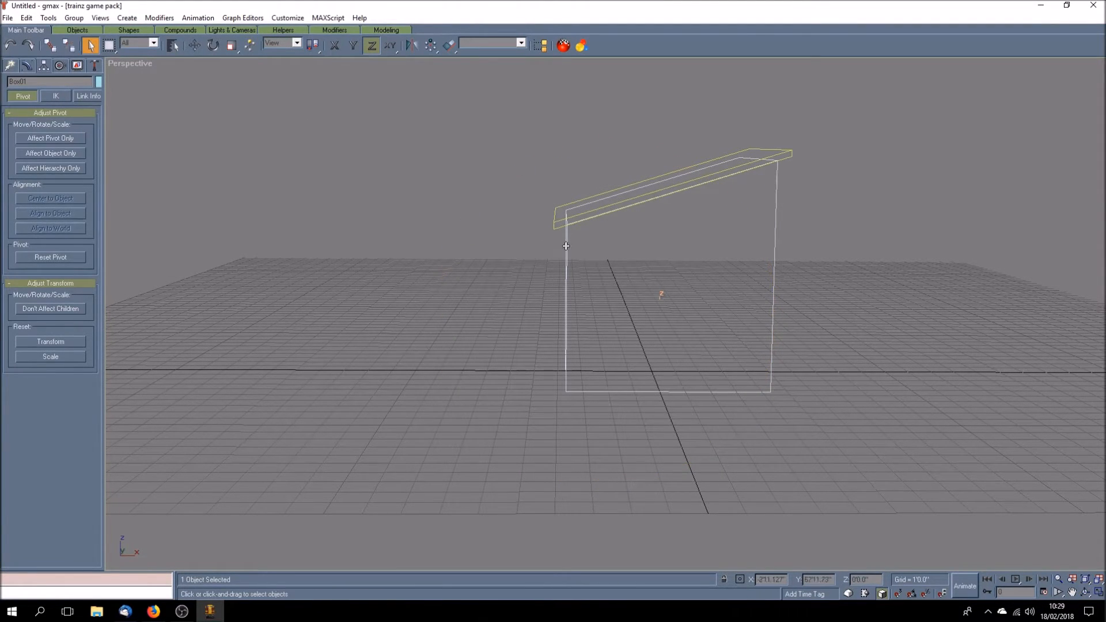
pyautogui.click(551, 236)
# Create a flat box on the grid near the building, about 11'9" long, 13'4" wide and 1'10" high
pyautogui.click(10, 66)
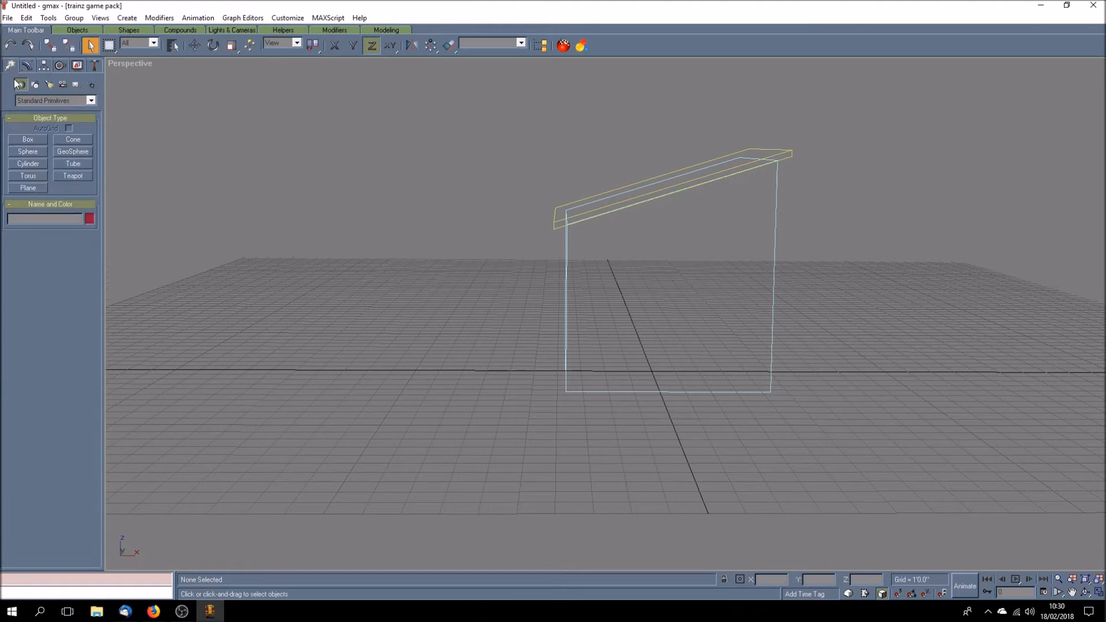
pyautogui.click(28, 140)
pyautogui.moveTo(557, 290); pyautogui.dragTo(790, 316)
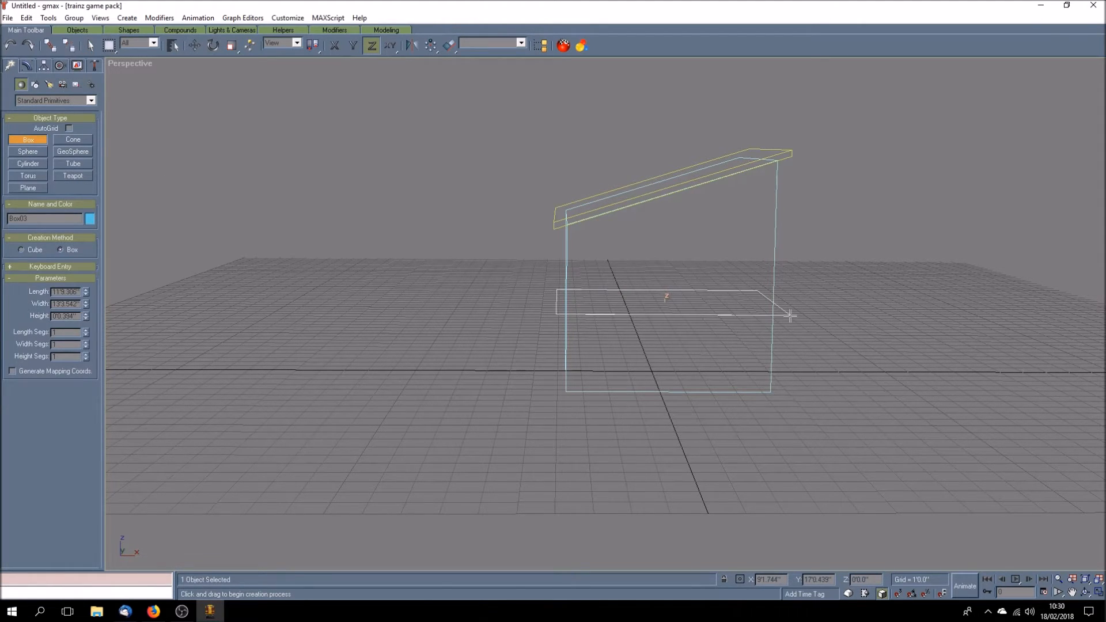
pyautogui.click(790, 291)
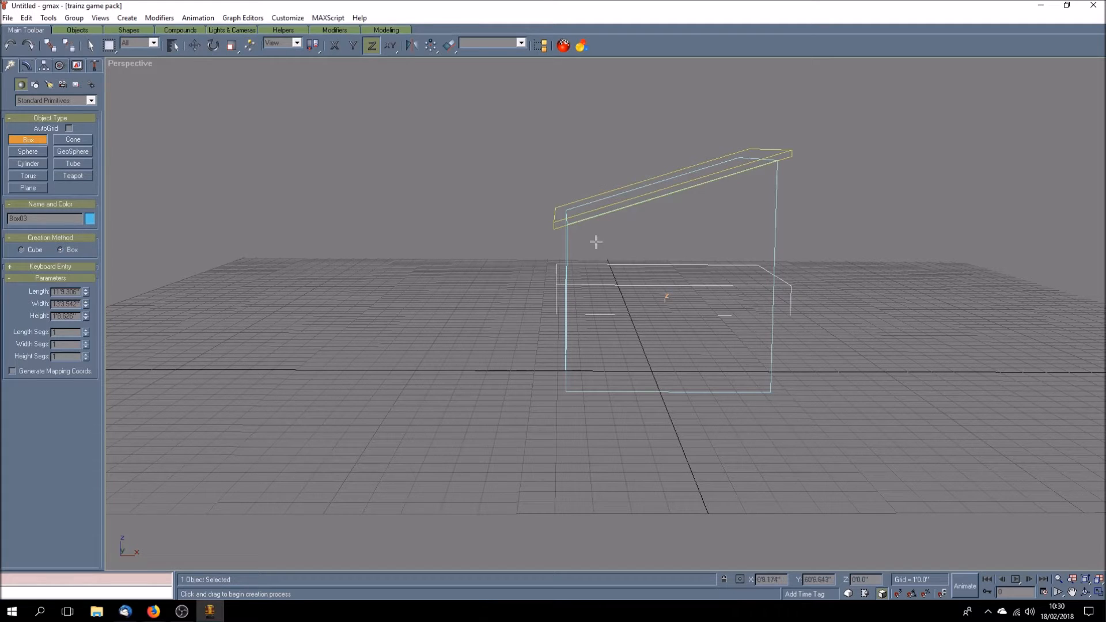
# Switch the Perspective view back to shaded display and bring the new flat box into view
pyautogui.rightClick(145, 68)
pyautogui.click(167, 72)
pyautogui.click(1086, 593)
pyautogui.moveTo(614, 379); pyautogui.dragTo(620, 378)
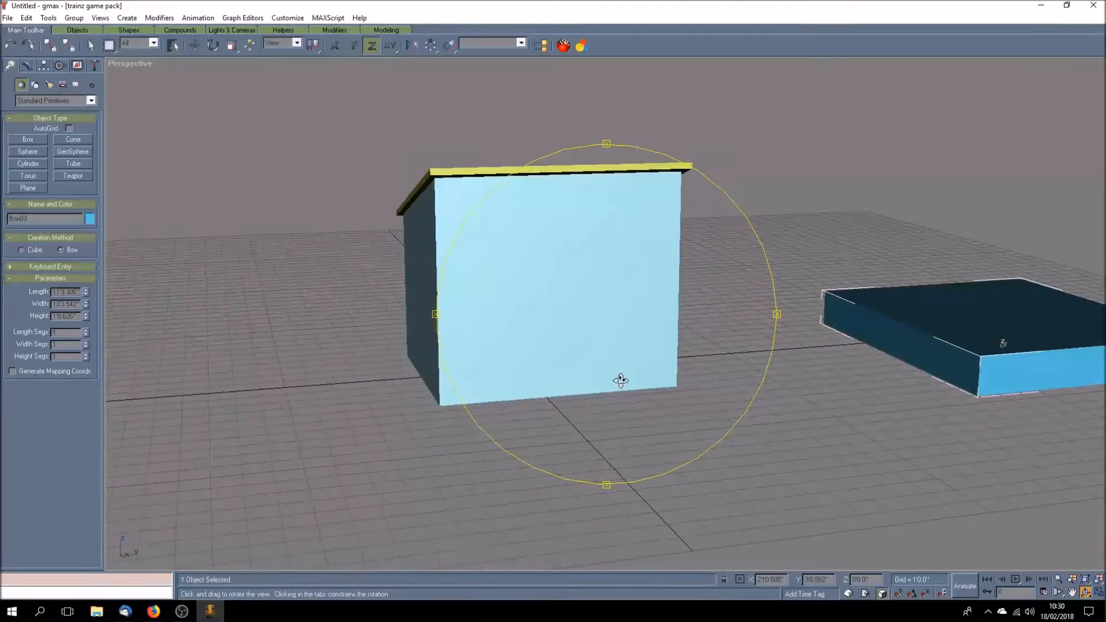
pyautogui.hotkey('ctrl', 's')
pyautogui.moveTo(914, 375); pyautogui.dragTo(783, 360, button='middle')
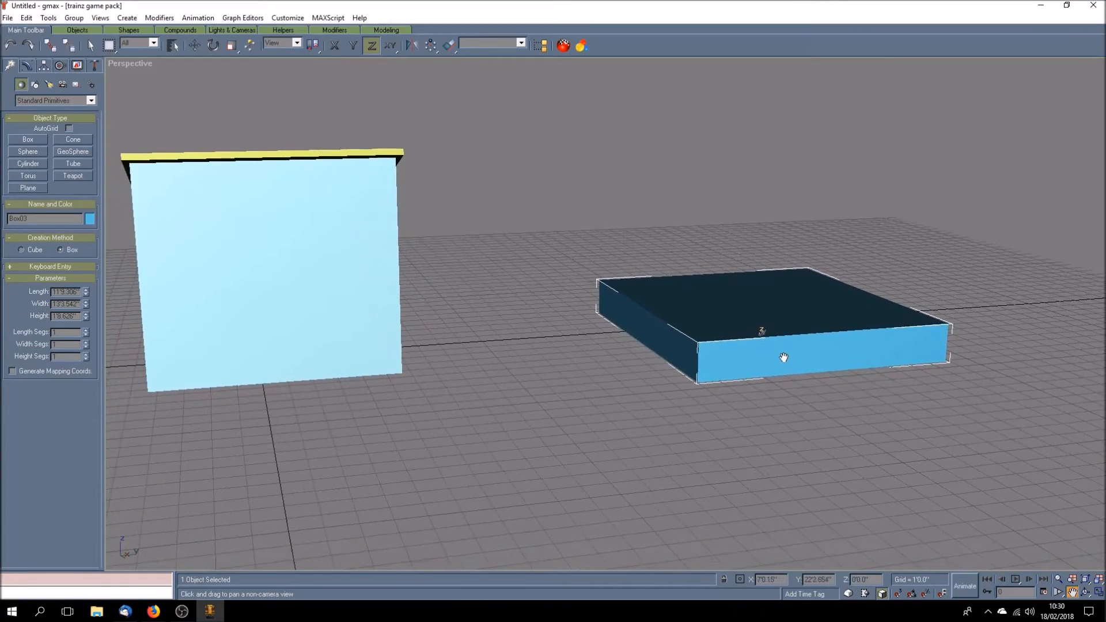
# Try rotating the flat box about its different axes with the Rotate tool, and undo the rotations
pyautogui.click(213, 45)
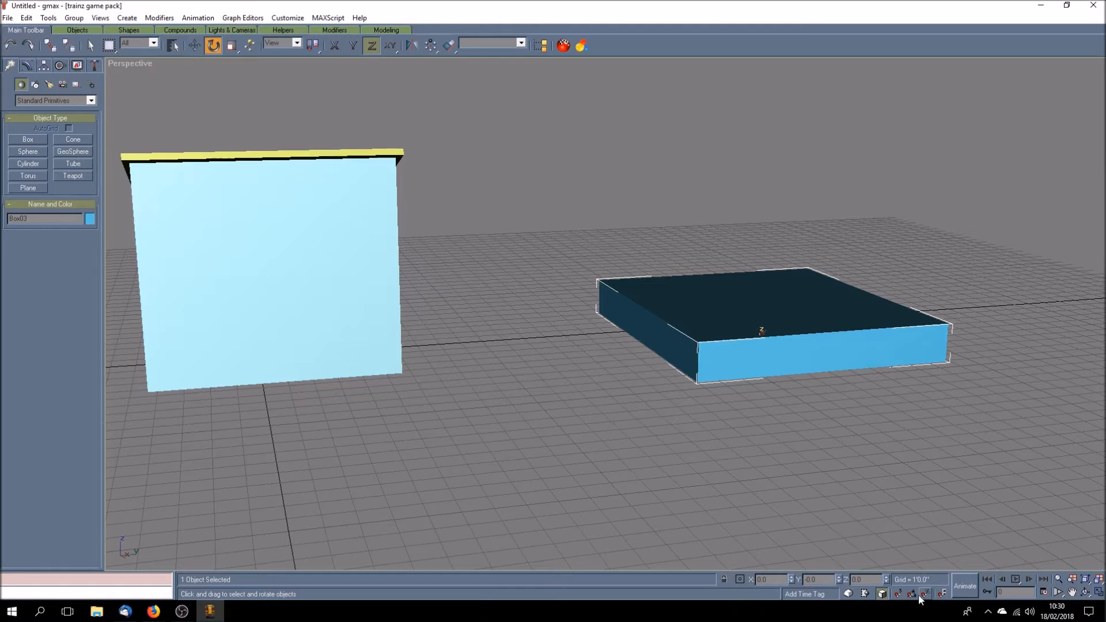
pyautogui.moveTo(671, 349); pyautogui.dragTo(680, 355)
pyautogui.click(335, 45)
pyautogui.moveTo(713, 351)
pyautogui.mouseDown()
pyautogui.moveTo(701, 372)
pyautogui.moveTo(700, 349)
pyautogui.mouseUp()
pyautogui.click(353, 45)
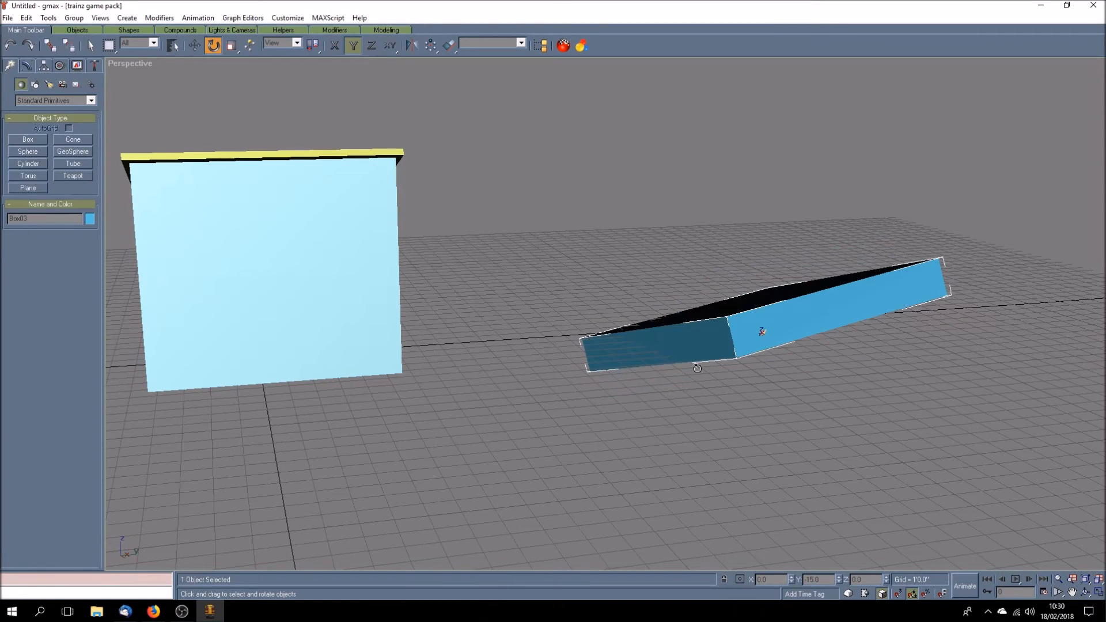
pyautogui.click(13, 45)
pyautogui.click(13, 45)
pyautogui.click(13, 45)
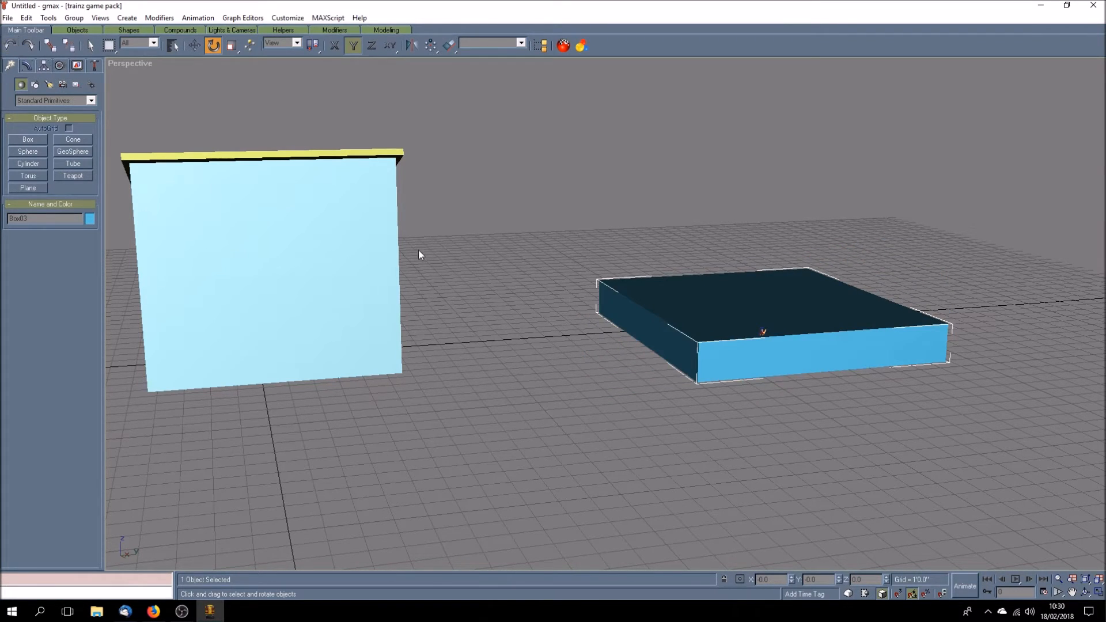
# Rotate the flat box -20 degrees about the Y axis, check its tilt from other angles and delete it
pyautogui.moveTo(664, 339); pyautogui.dragTo(664, 326)
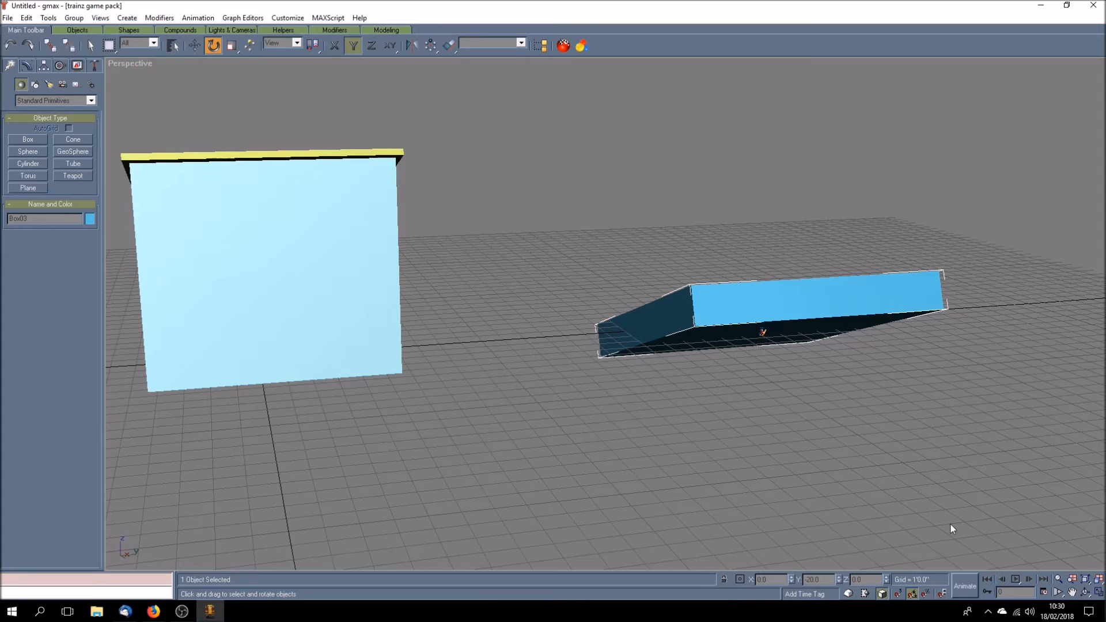
pyautogui.click(1086, 592)
pyautogui.moveTo(685, 403); pyautogui.dragTo(725, 395)
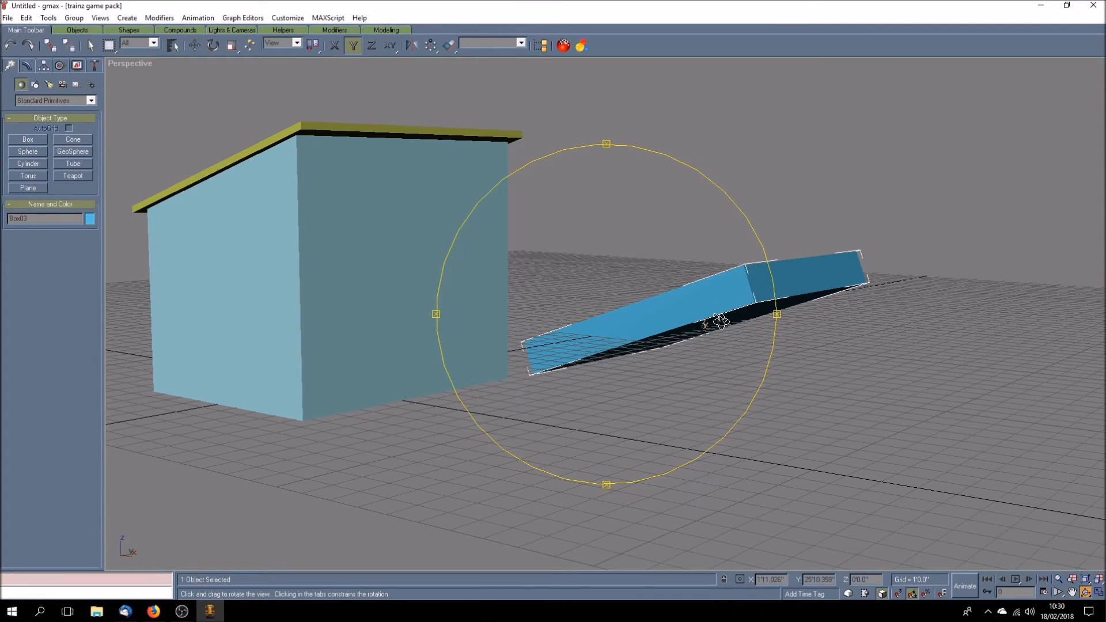
pyautogui.moveTo(641, 369); pyautogui.dragTo(669, 411)
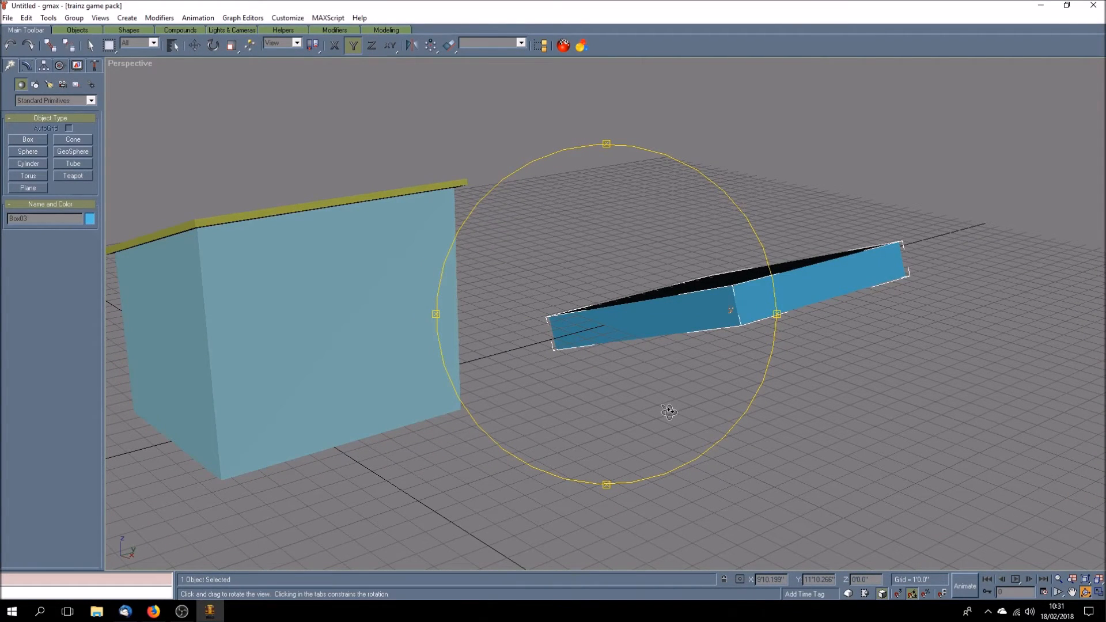
pyautogui.press('Delete')
pyautogui.moveTo(667, 444); pyautogui.dragTo(631, 385)
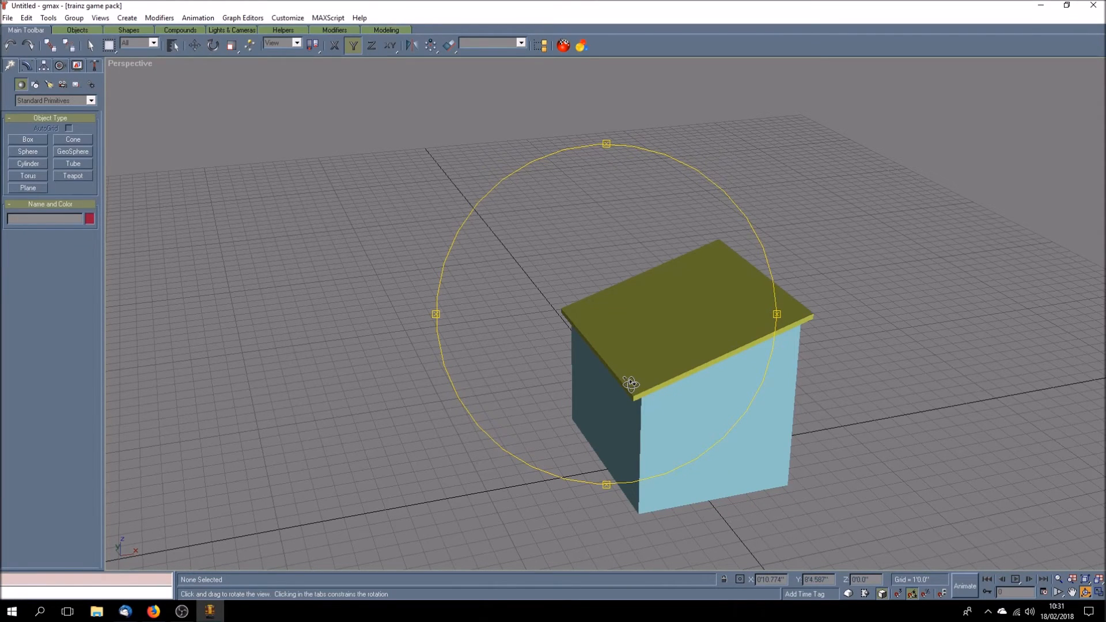
pyautogui.moveTo(667, 400); pyautogui.dragTo(607, 397)
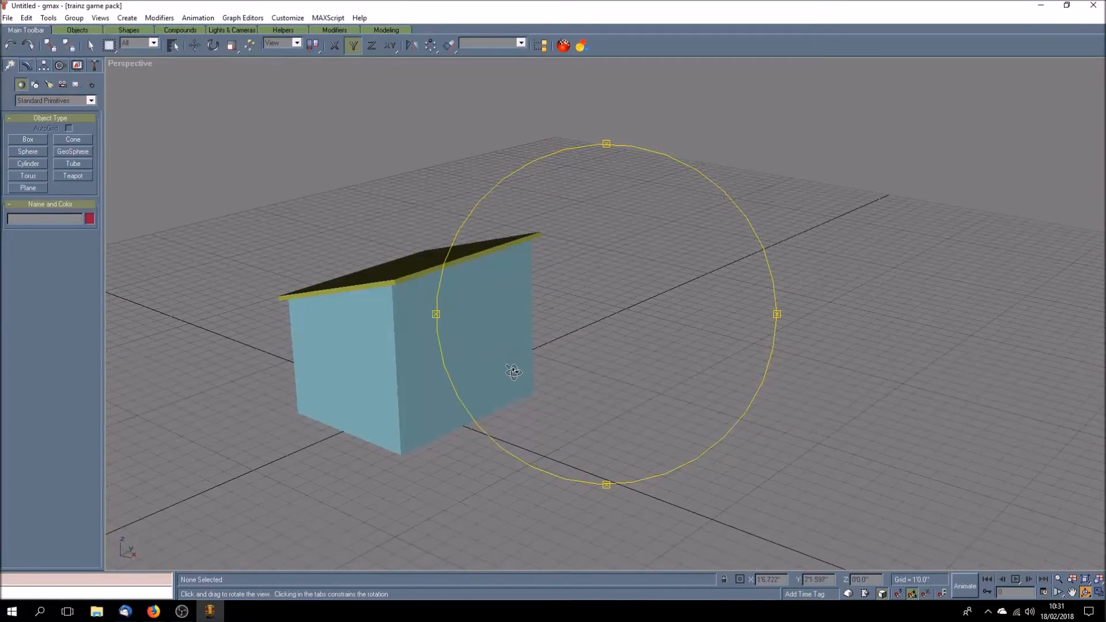
pyautogui.moveTo(518, 365); pyautogui.dragTo(532, 361)
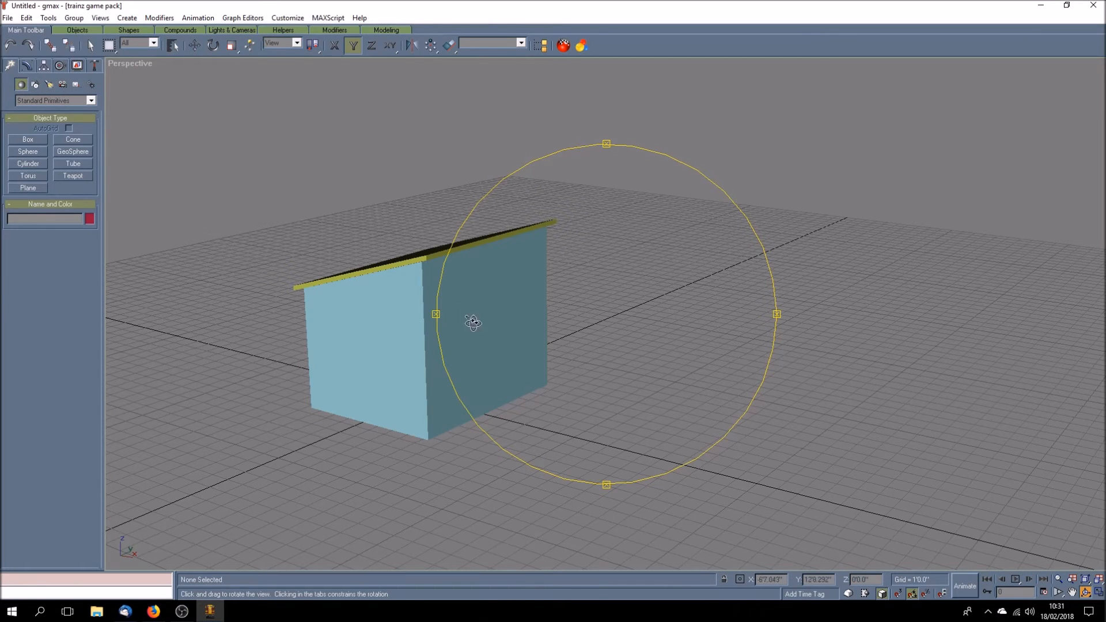
pyautogui.moveTo(502, 340); pyautogui.dragTo(499, 371)
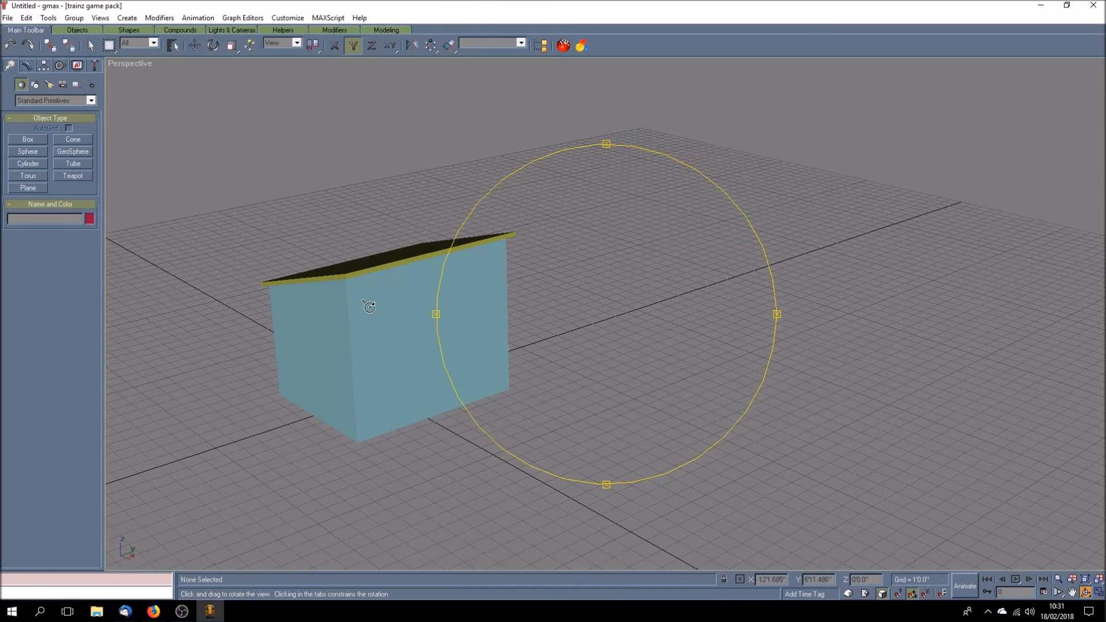
pyautogui.moveTo(573, 401); pyautogui.dragTo(549, 414)
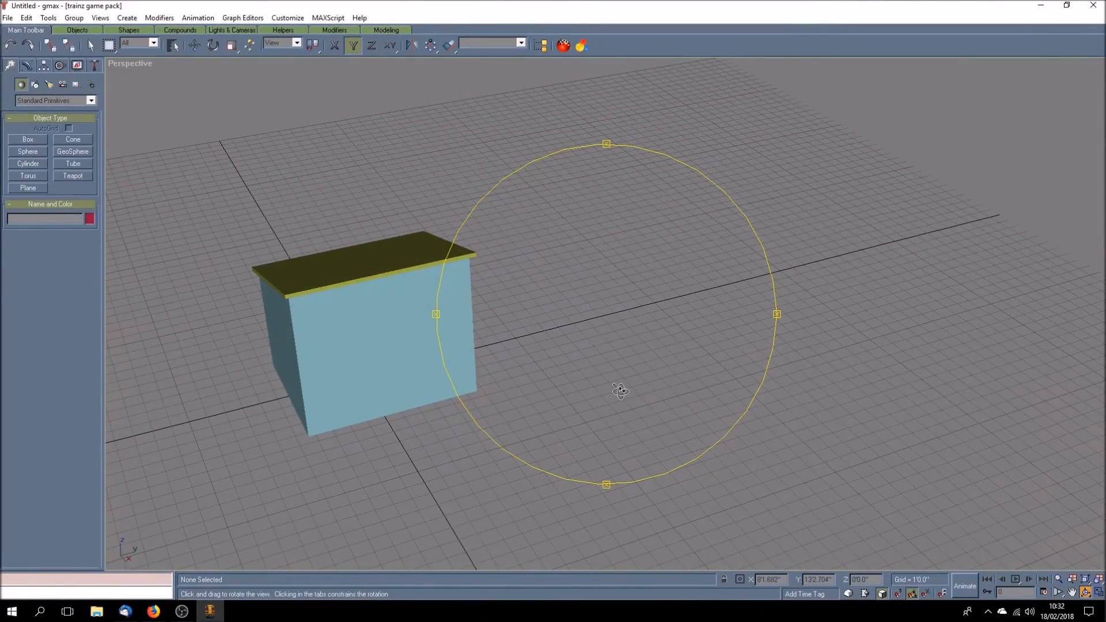